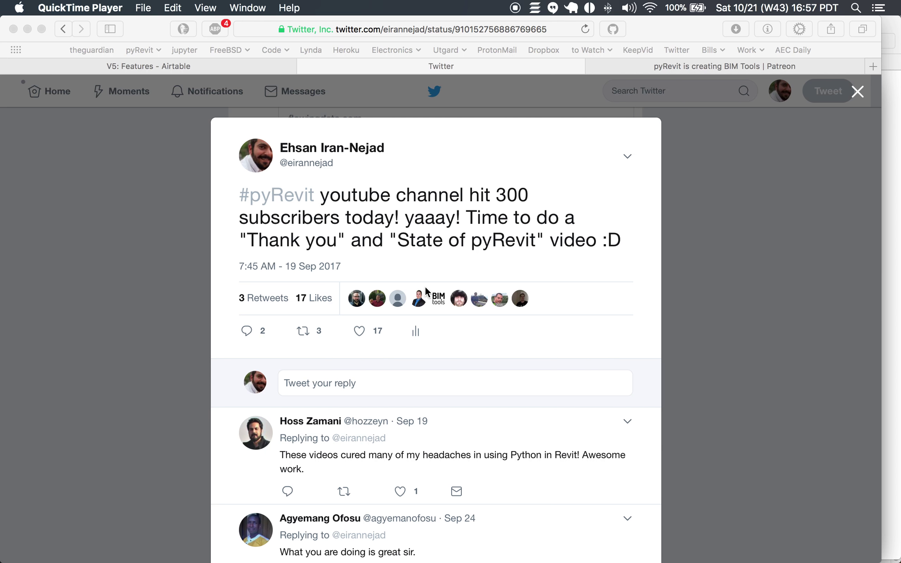
Bring up the pyRevit channel dashboard and check which channel account is active
scroll(445, 265, down, 1)
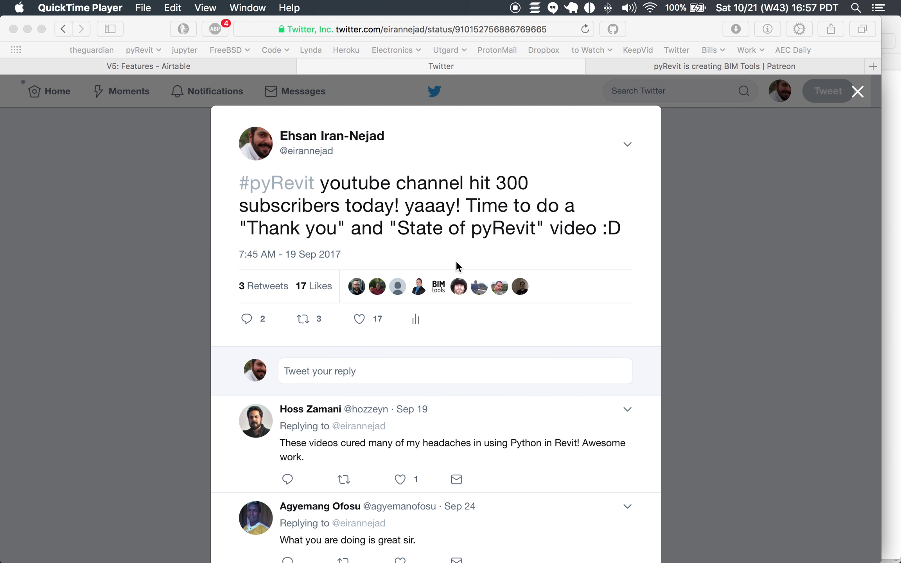
scroll(489, 243, up, 1)
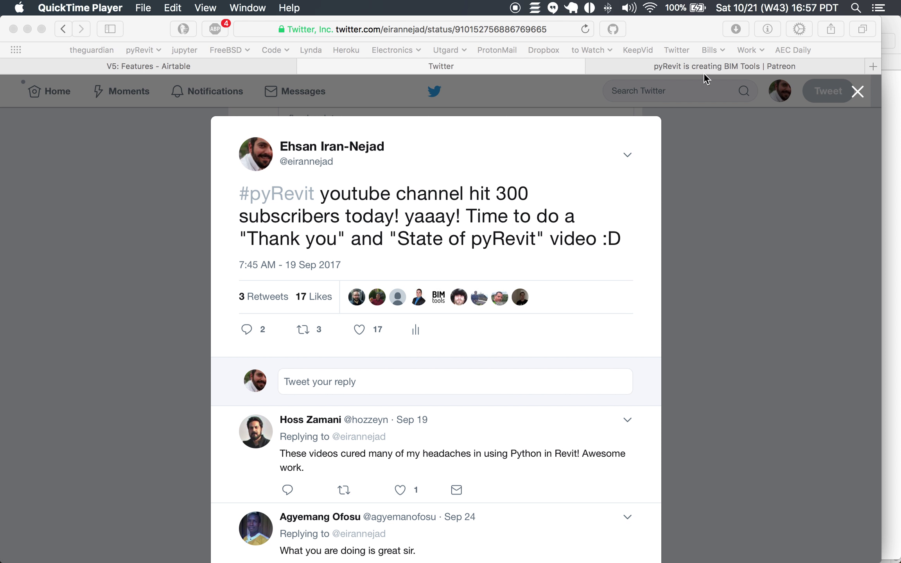
mouse_move(279, 562)
click(784, 551)
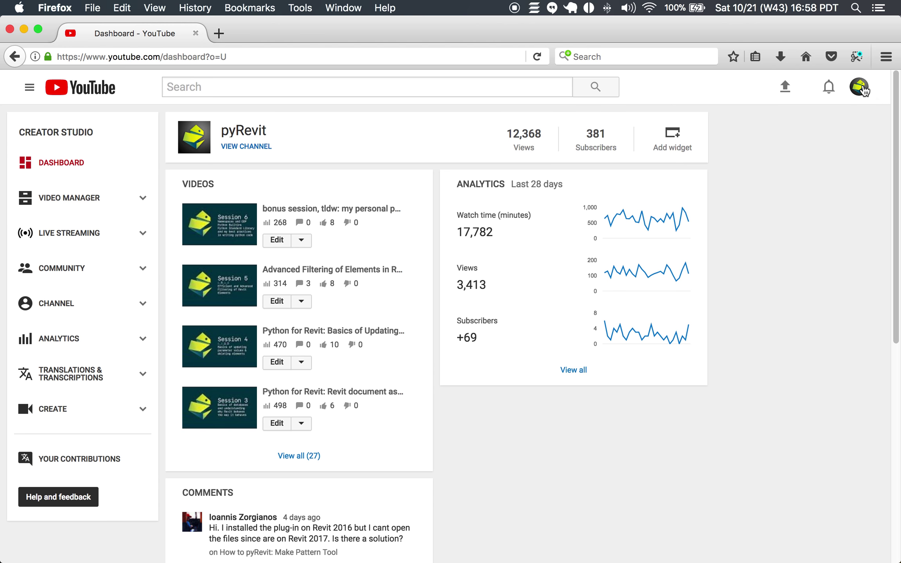
click(860, 87)
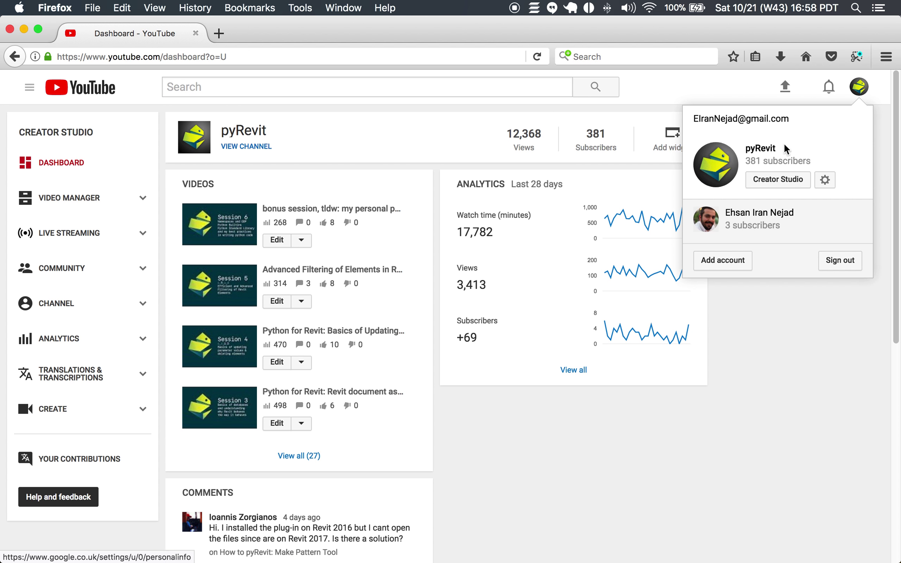
click(778, 363)
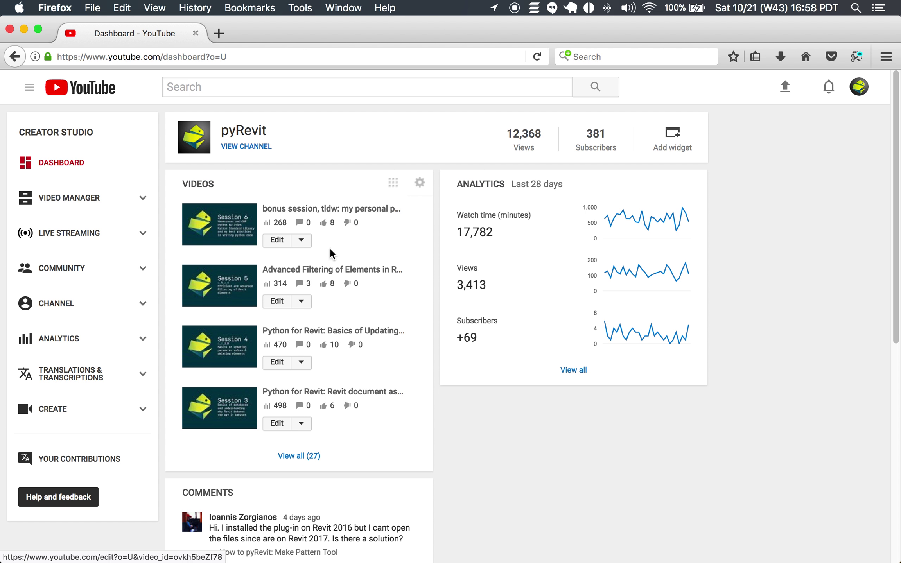
Highlight the dashboard's 381 subscriber count and 12,368 total views
double_click(587, 132)
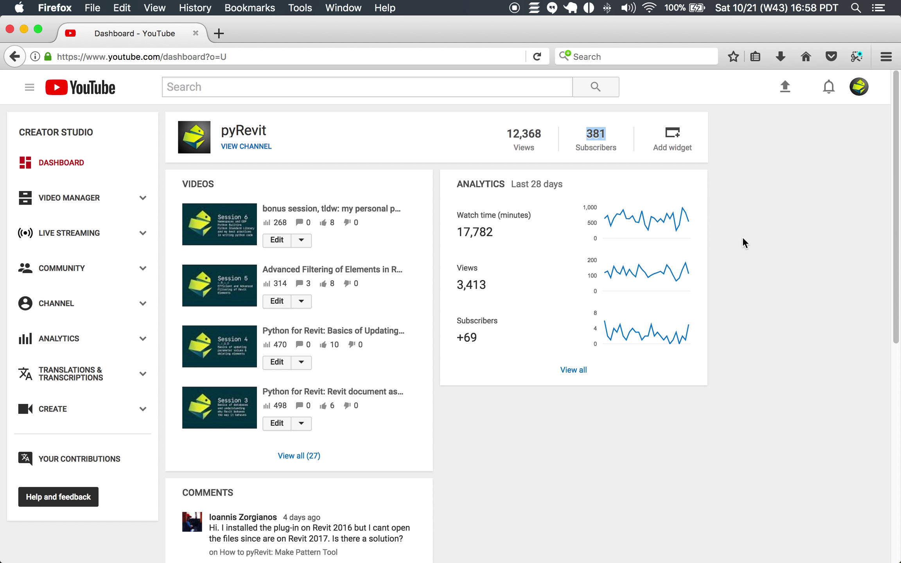
drag(504, 134, 546, 139)
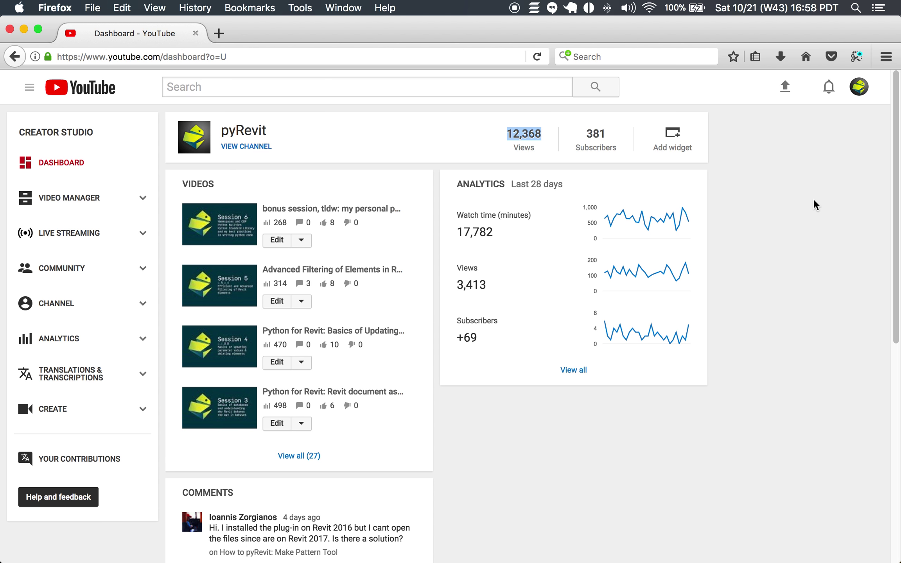
click(58, 195)
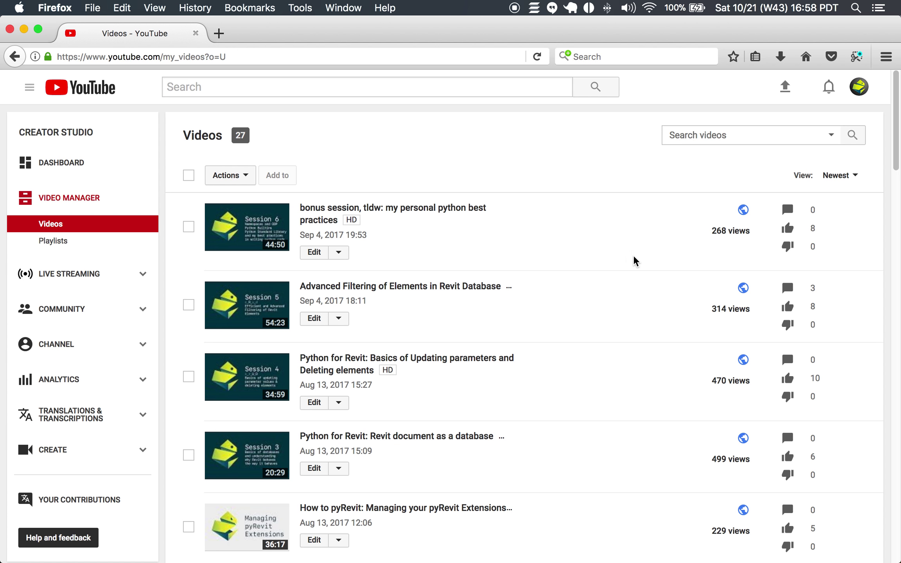
Scroll through all 27 uploaded videos in Video Manager and back to the top
scroll(645, 294, down, 5)
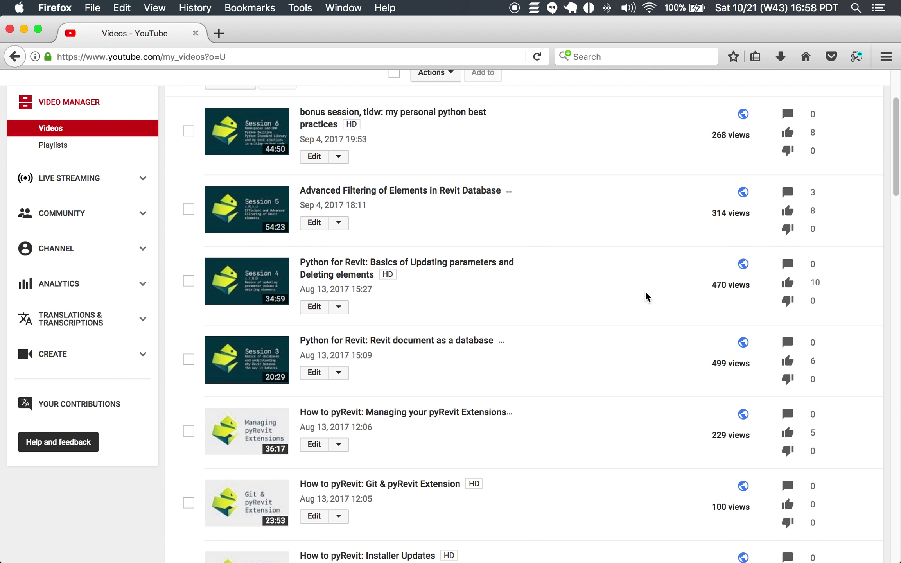
scroll(694, 371, down, 2)
scroll(694, 371, down, 2)
scroll(694, 371, down, 3)
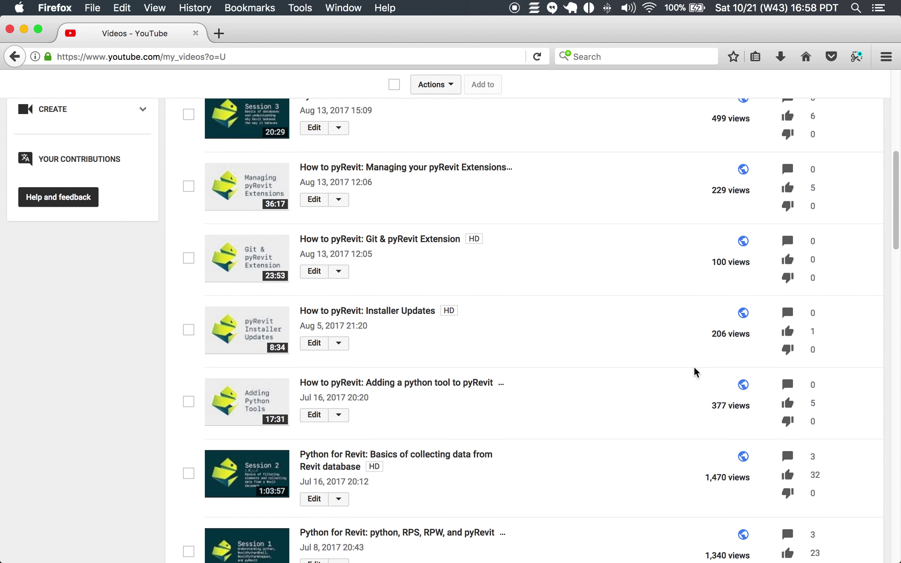
scroll(694, 371, down, 4)
scroll(698, 367, down, 2)
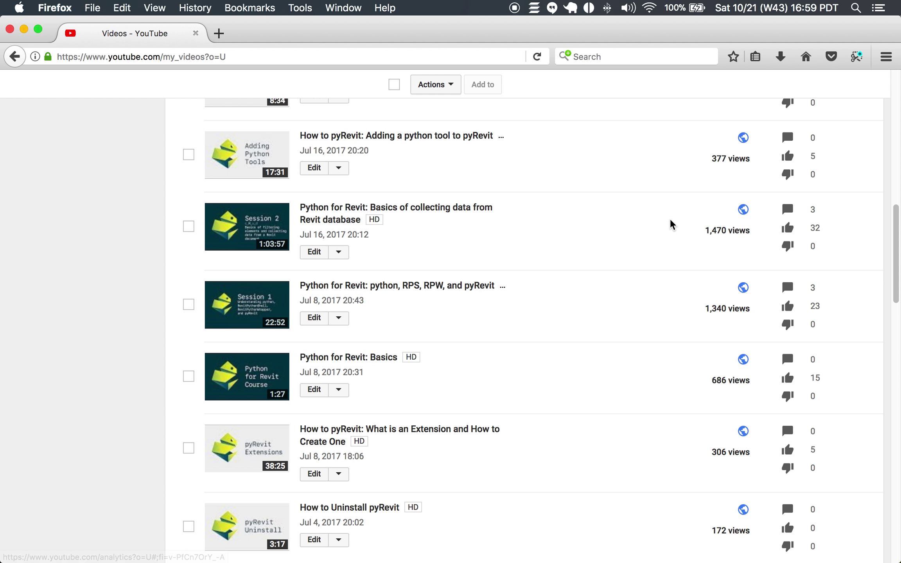
scroll(669, 224, up, 5)
scroll(669, 224, up, 8)
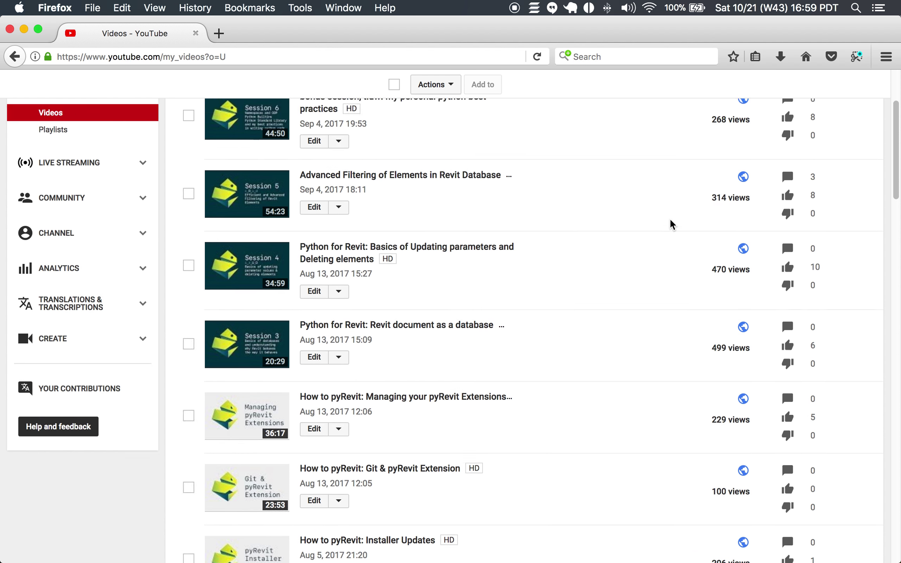
scroll(670, 224, up, 3)
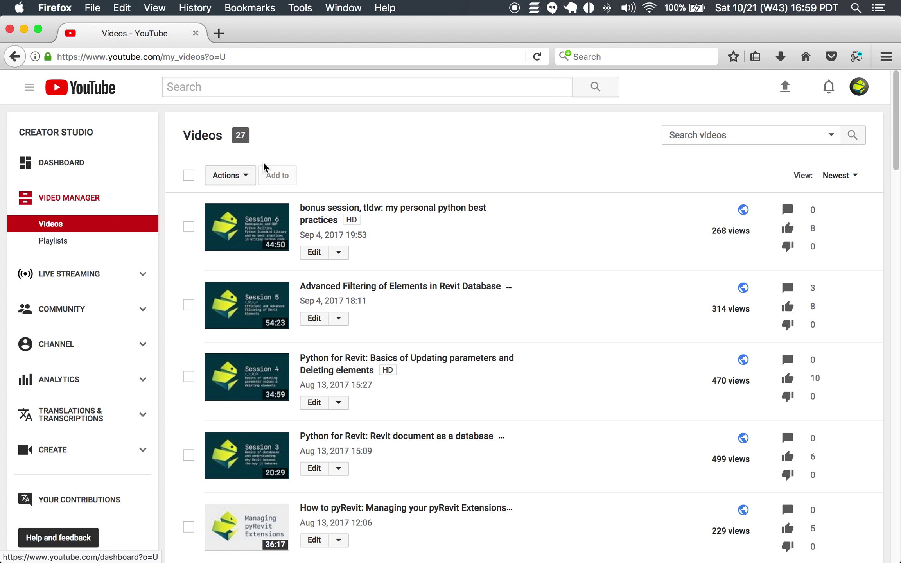
mouse_move(105, 547)
click(81, 547)
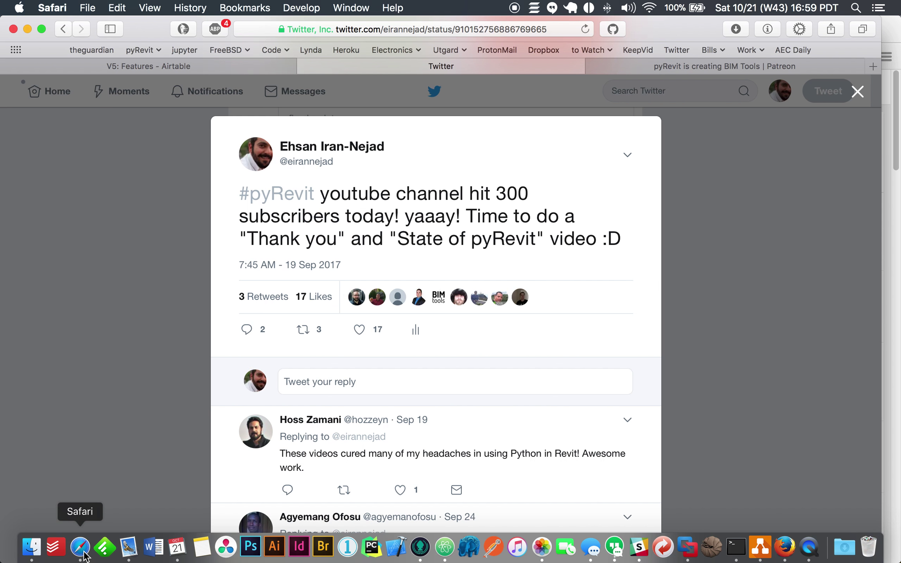
Show the pyRevit Patreon page with its 7 patrons and $27 per month
click(705, 65)
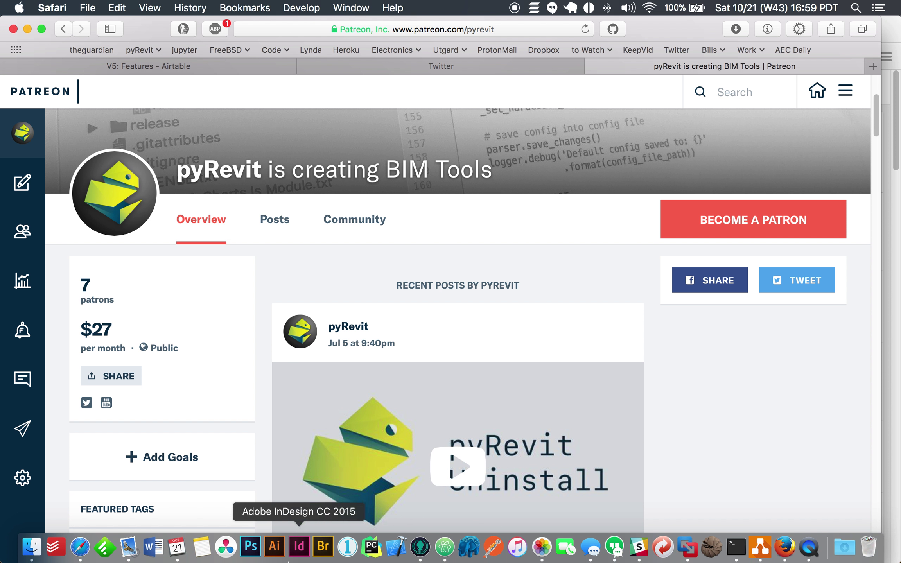
mouse_move(362, 343)
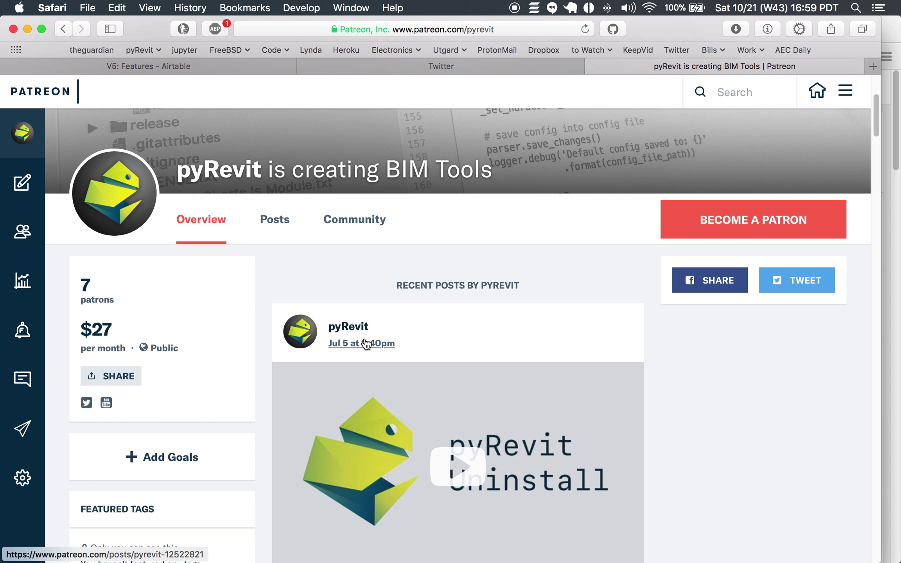
scroll(398, 340, down, 3)
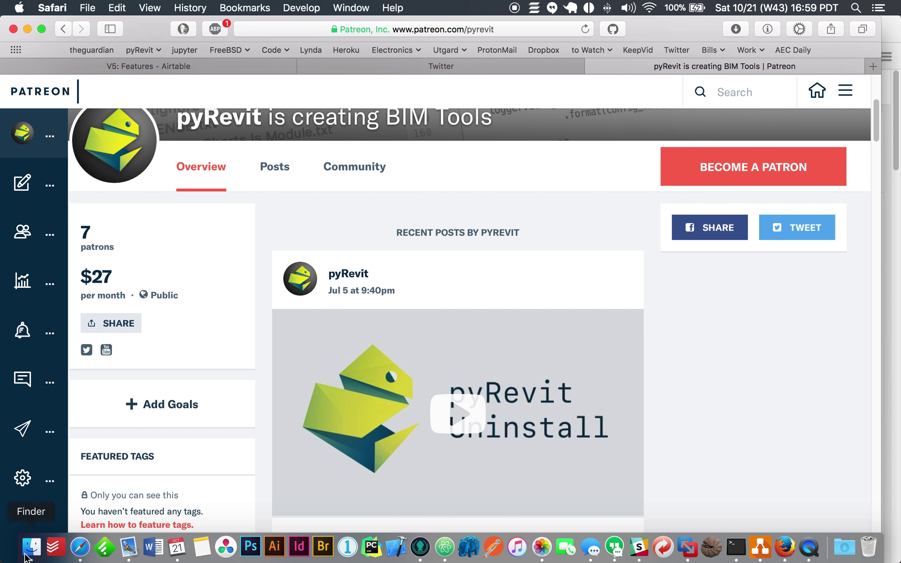
click(27, 549)
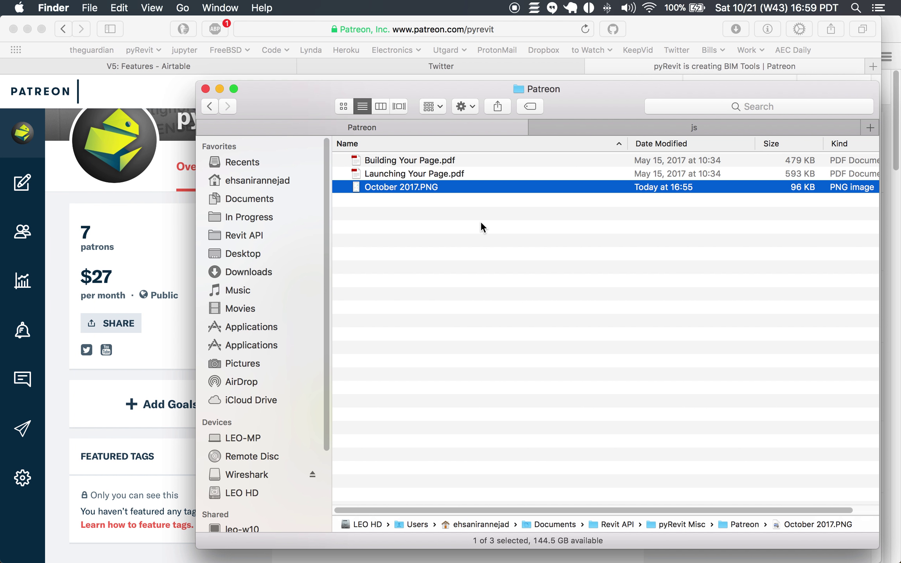
Preview October 2017.PNG showing the $76.00 wallet balance, then close it
key(space)
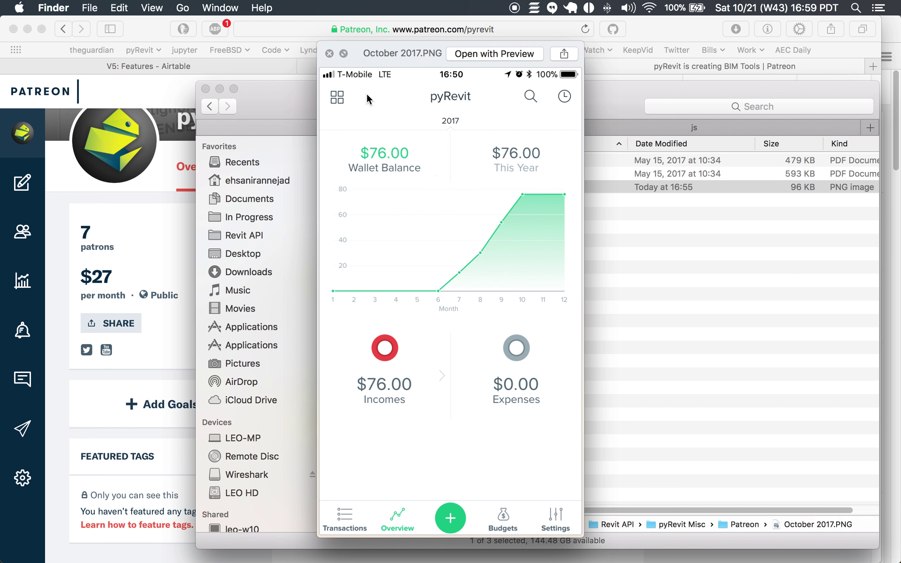
click(329, 53)
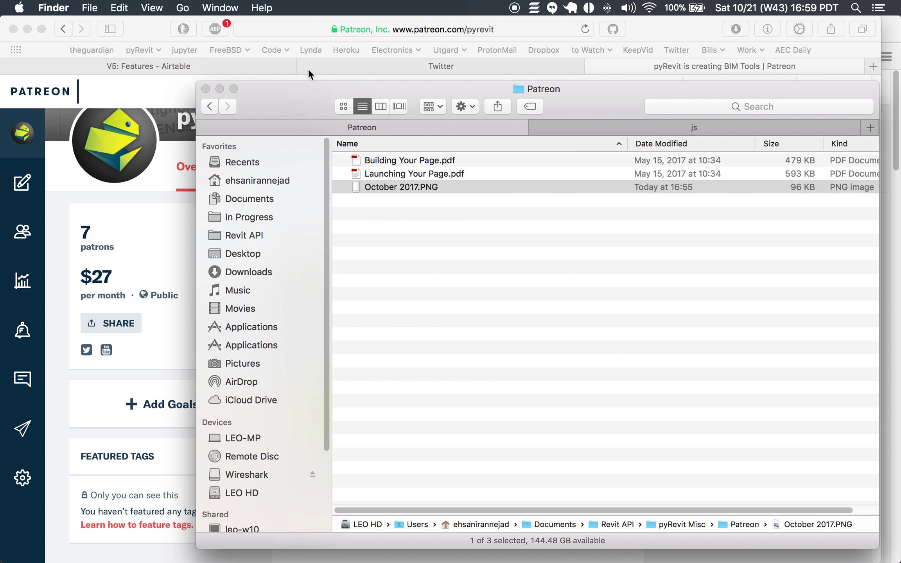
click(130, 211)
scroll(287, 267, down, 1)
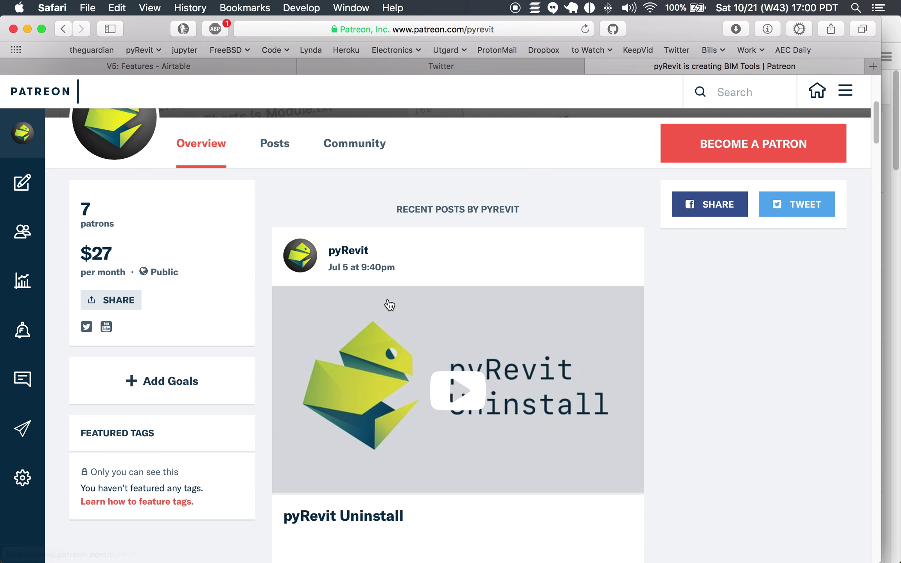
scroll(386, 296, down, 2)
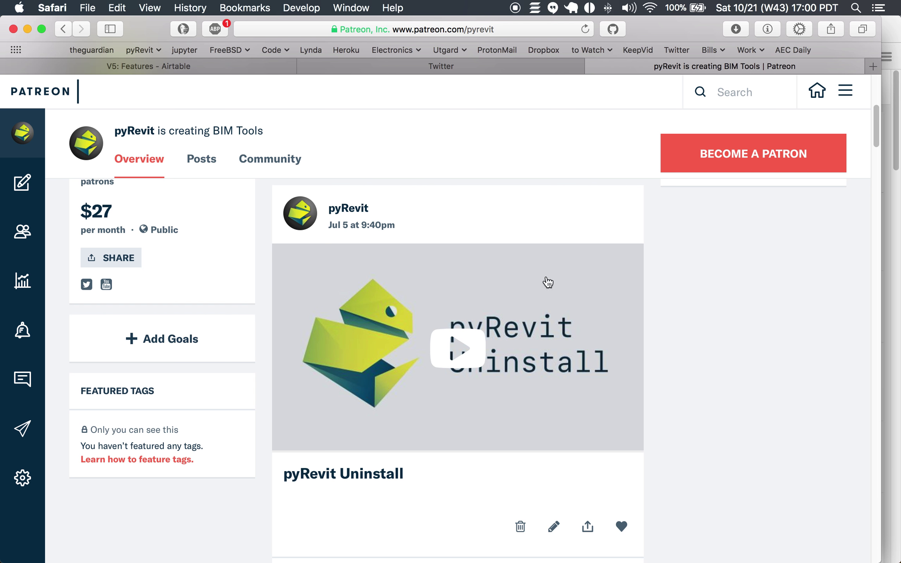
scroll(717, 298, up, 10)
scroll(717, 297, down, 5)
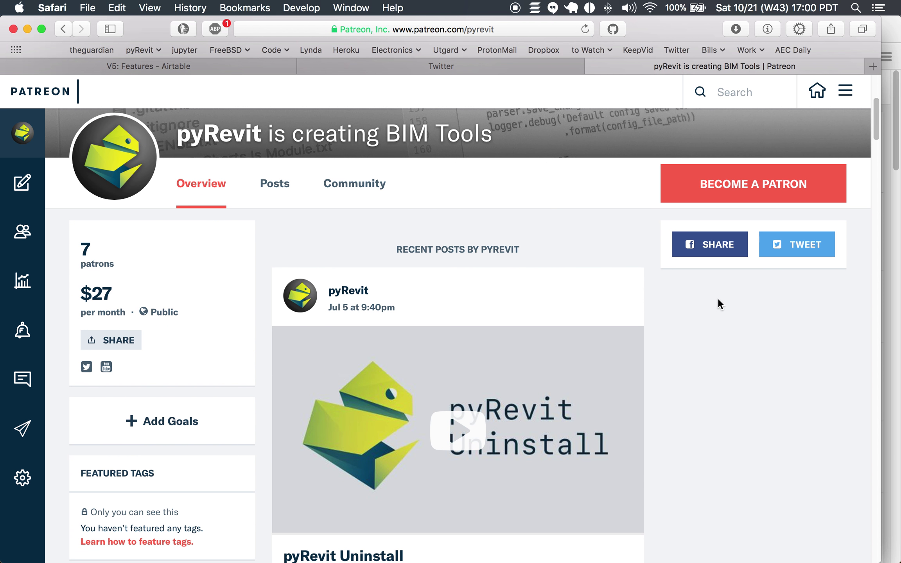
scroll(717, 297, down, 3)
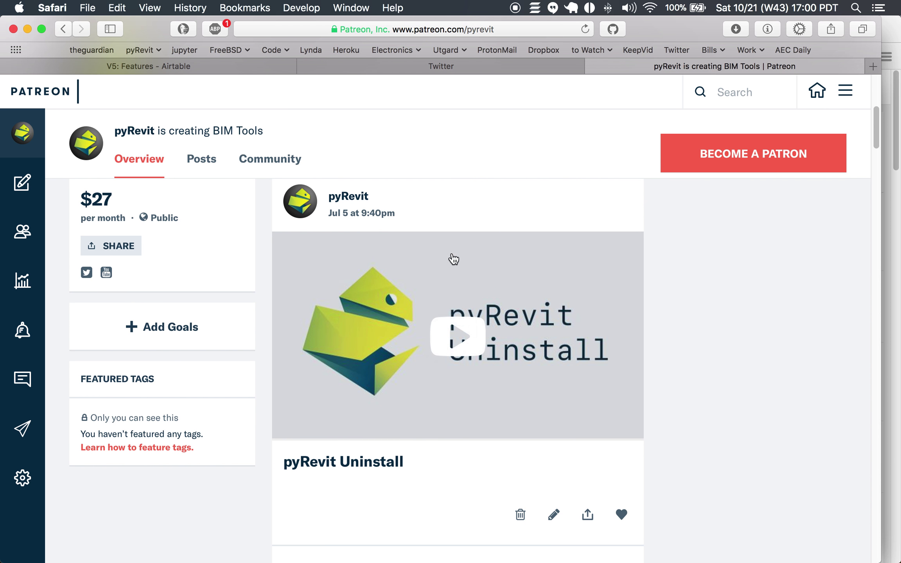
scroll(181, 214, up, 3)
scroll(181, 214, up, 2)
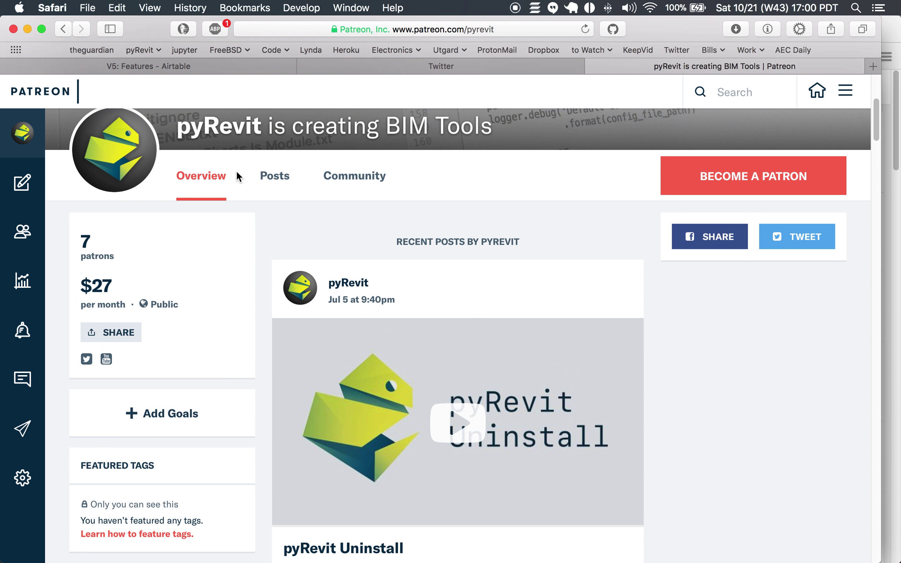
scroll(385, 202, up, 3)
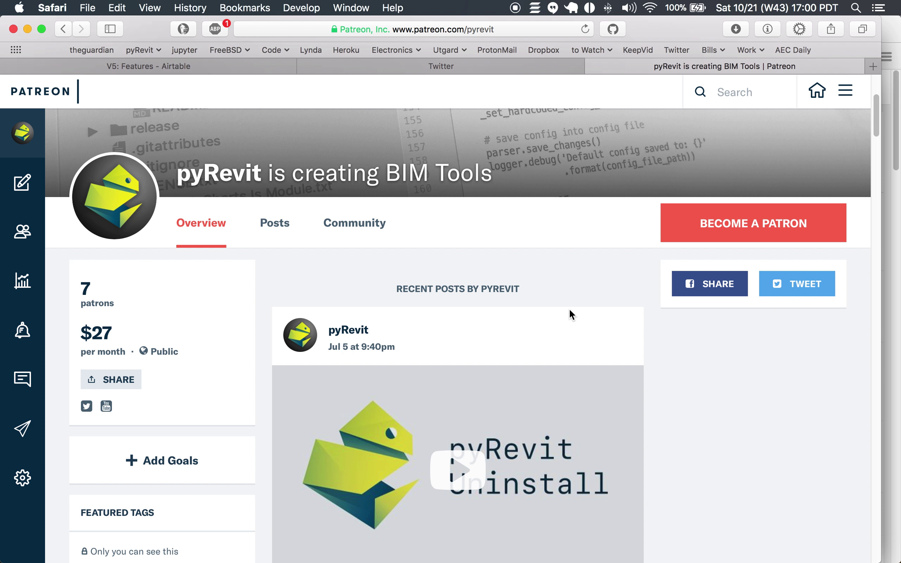
double_click(87, 300)
Highlight the 7 patrons and $27 per month figures on the Patreon page
triple_click(87, 297)
double_click(94, 299)
triple_click(94, 297)
click(145, 294)
scroll(382, 376, down, 3)
scroll(416, 355, down, 6)
scroll(417, 356, up, 4)
scroll(417, 355, up, 10)
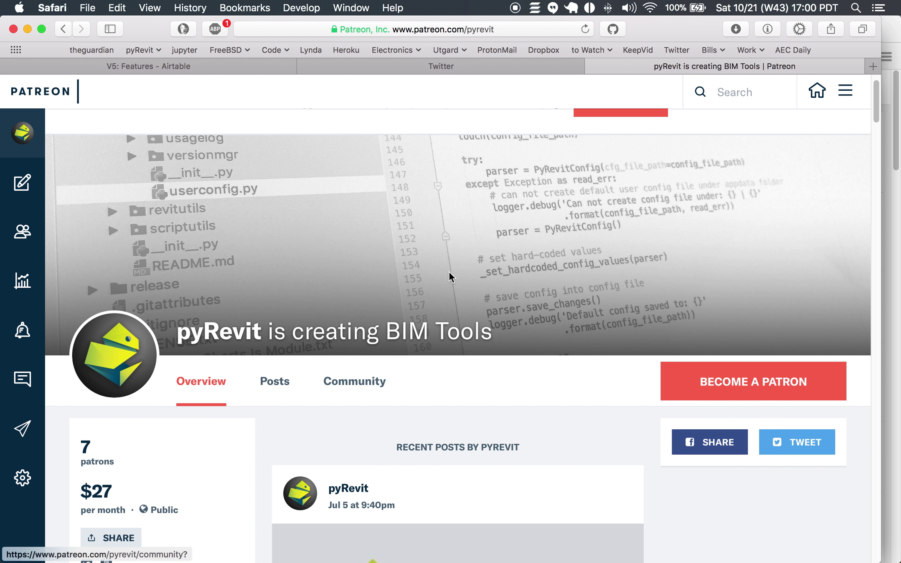
scroll(449, 273, up, 3)
drag(80, 337, 143, 400)
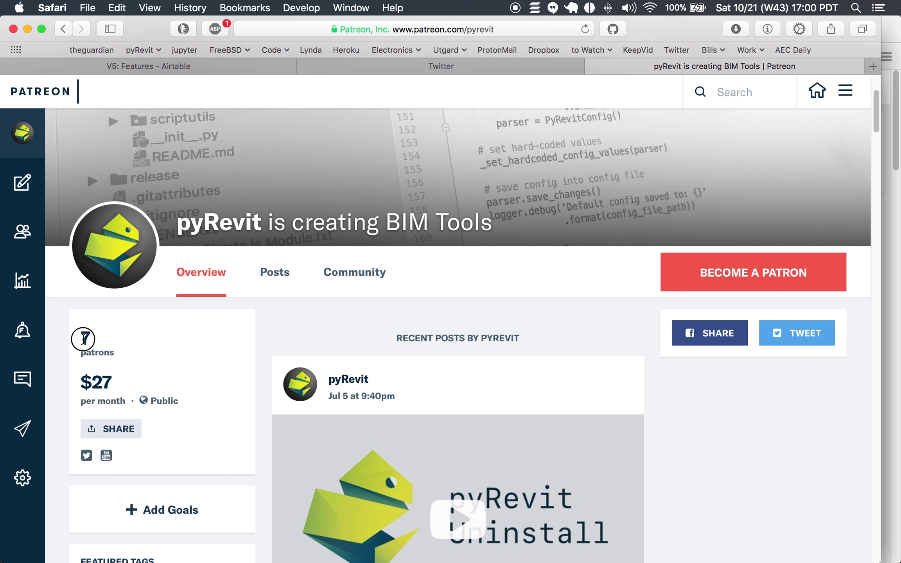
click(188, 377)
Scroll further down the Patreon page, then bring up the pyRevit 300-subscribers tweet
scroll(215, 355, down, 1)
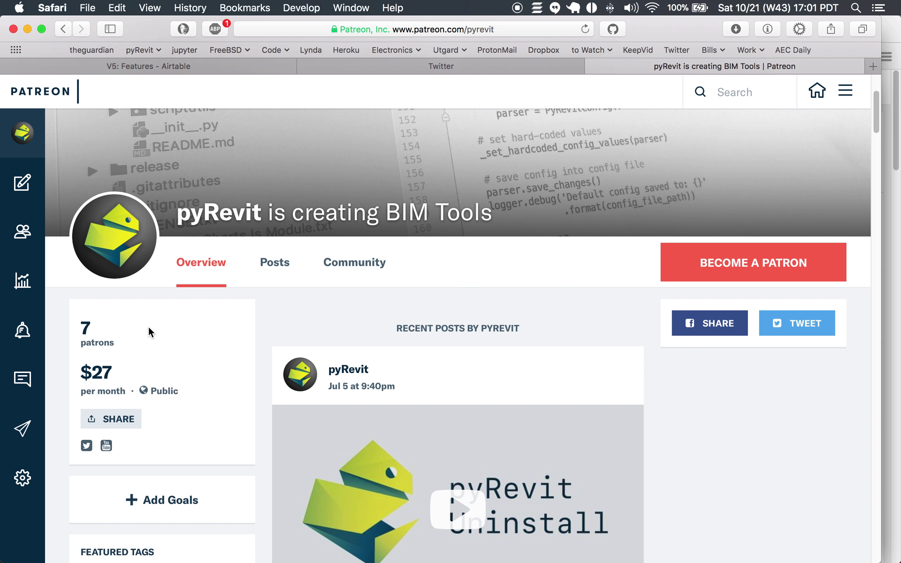
drag(96, 369, 135, 367)
click(207, 335)
click(409, 71)
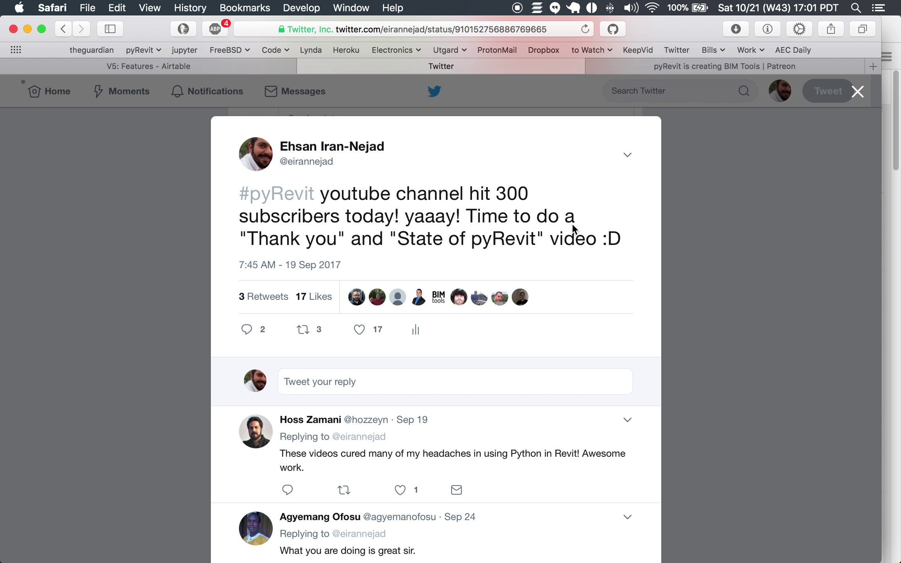
Review the V5 Features board's release columns in Airtable, then open a new blank tab
click(228, 67)
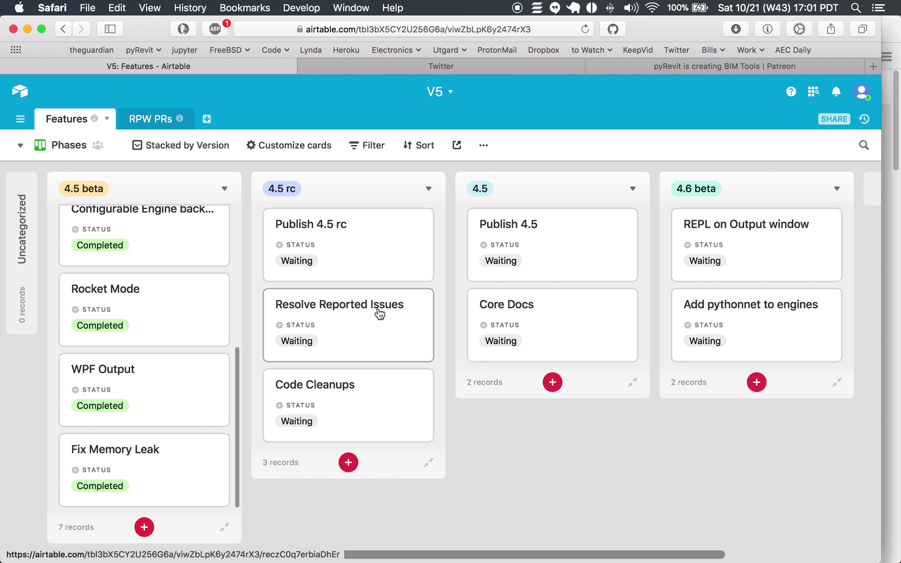
scroll(182, 269, up, 5)
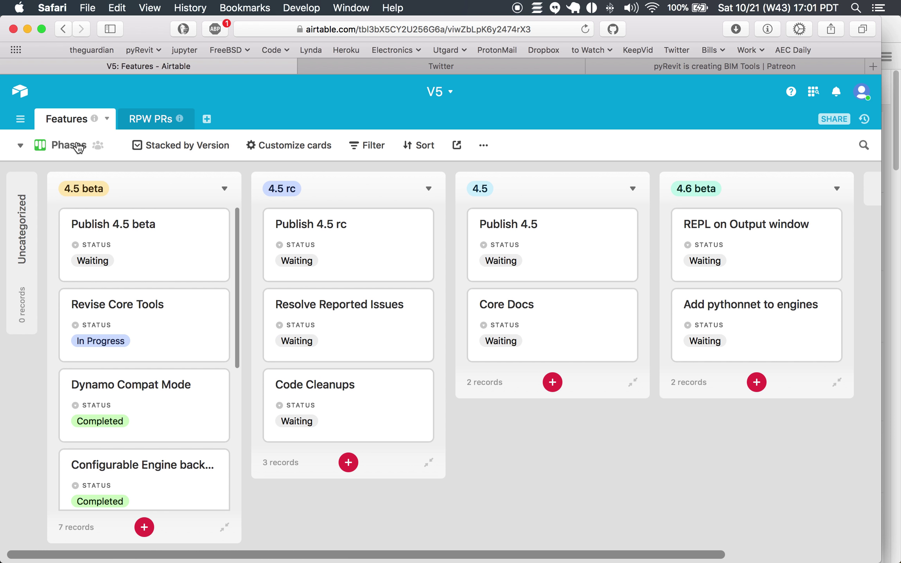
scroll(158, 261, down, 2)
scroll(159, 263, down, 3)
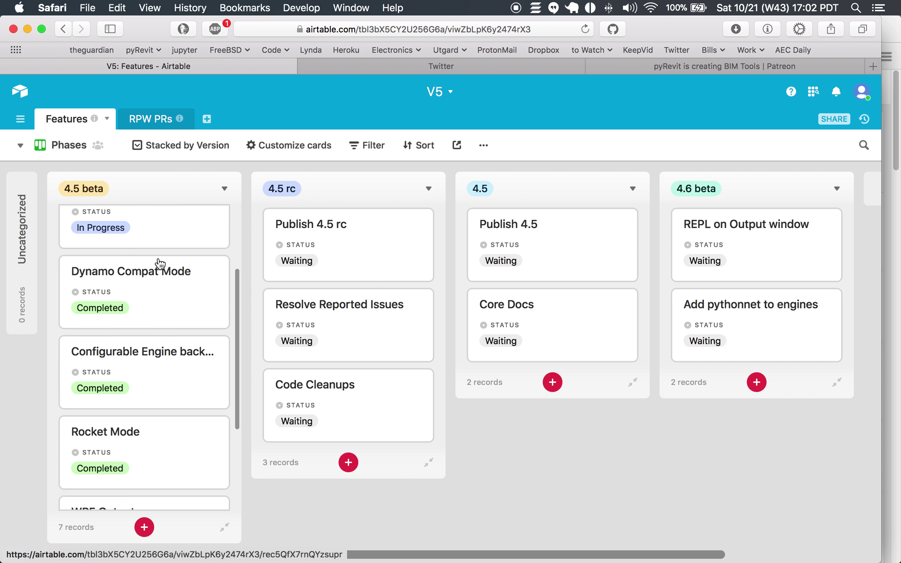
scroll(159, 263, down, 5)
scroll(159, 260, up, 10)
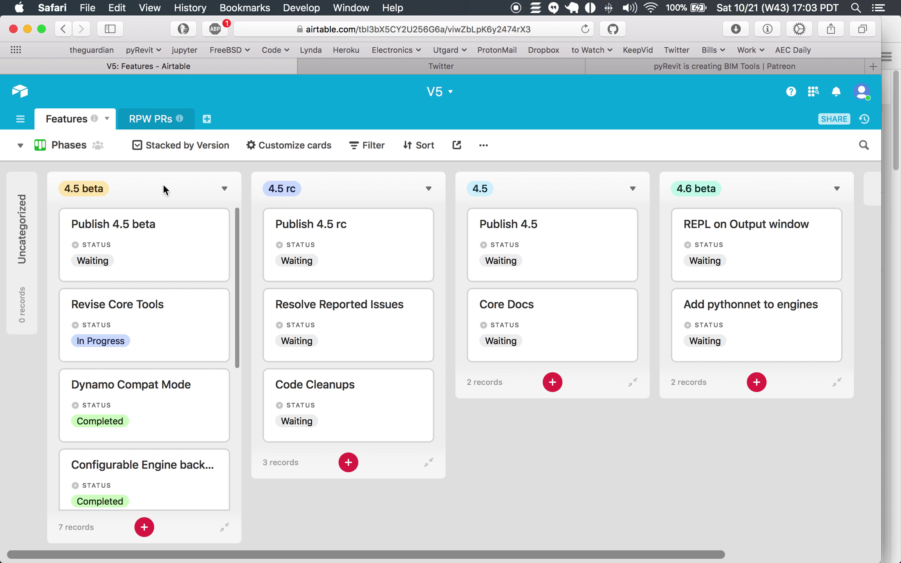
scroll(180, 346, down, 10)
scroll(197, 310, up, 2)
scroll(198, 310, up, 3)
scroll(197, 310, up, 3)
scroll(165, 305, up, 2)
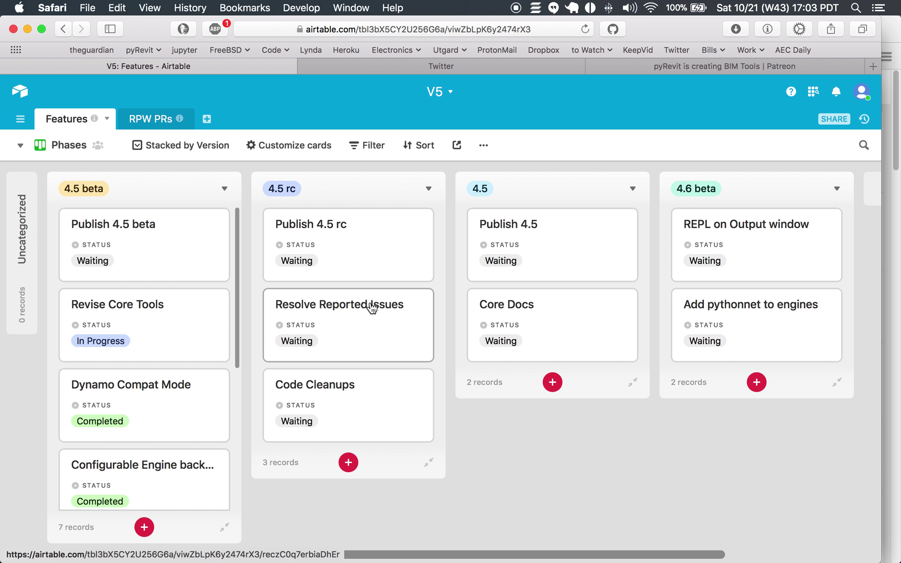
key(super+t)
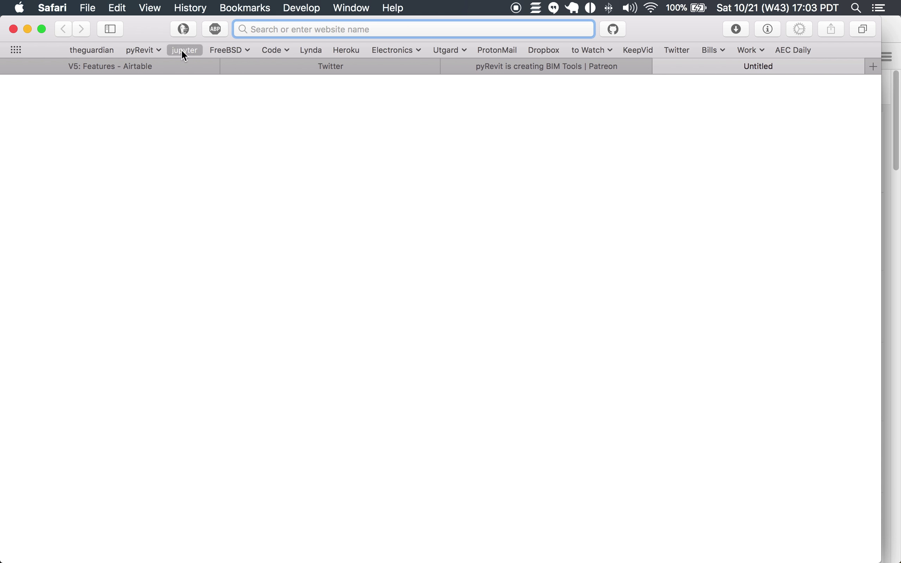
Browse the pyRevit GitHub repository's 13 open issues, then return to the Airtable board
click(144, 50)
click(184, 69)
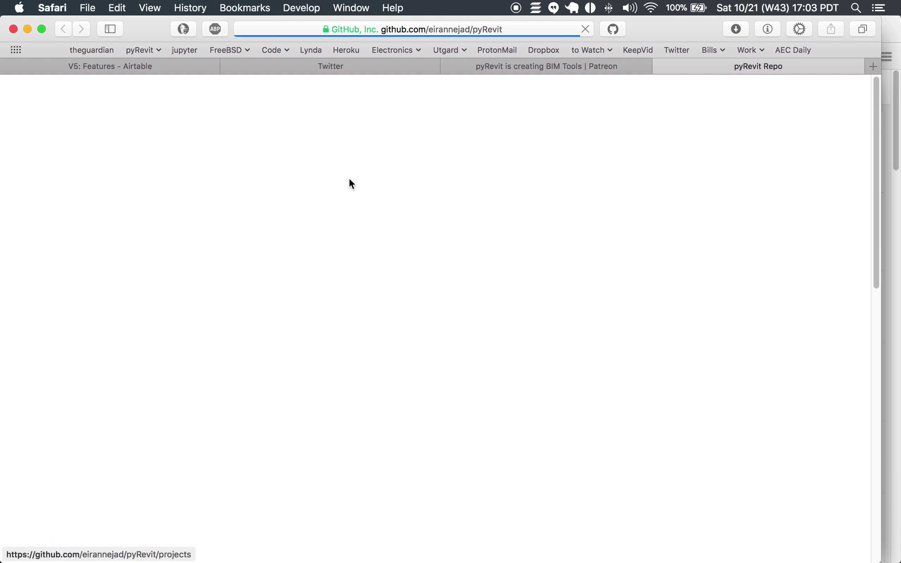
click(212, 172)
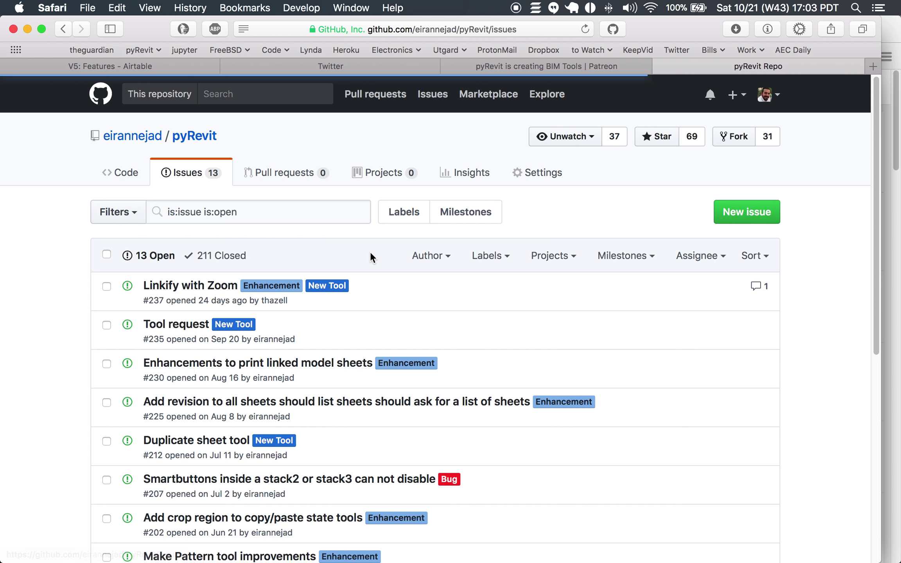
scroll(410, 277, down, 4)
scroll(409, 277, down, 2)
scroll(411, 279, up, 1)
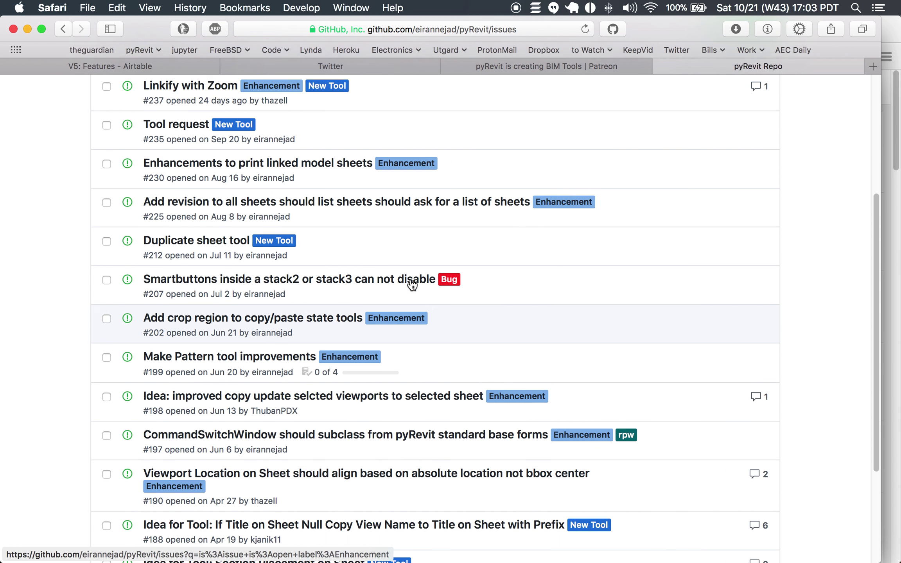
scroll(410, 277, up, 2)
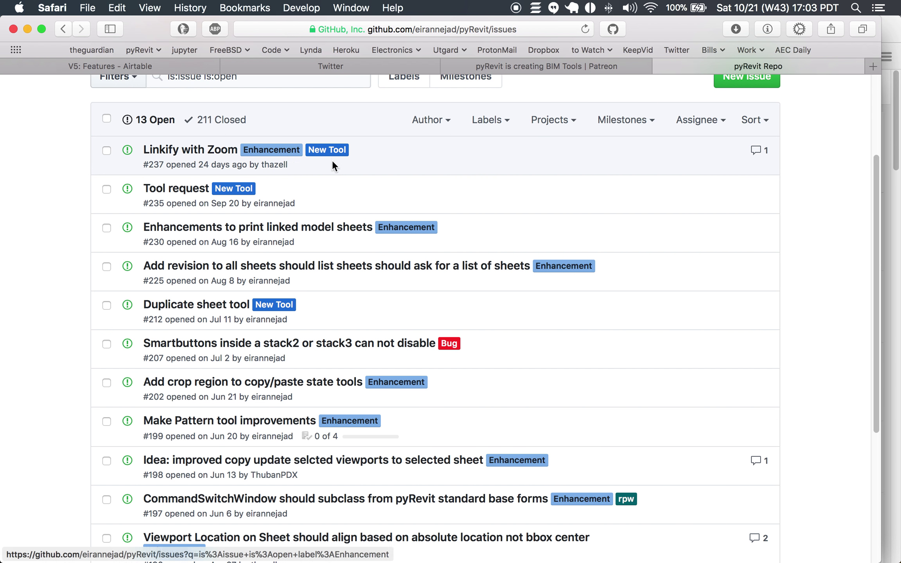
scroll(308, 332, down, 3)
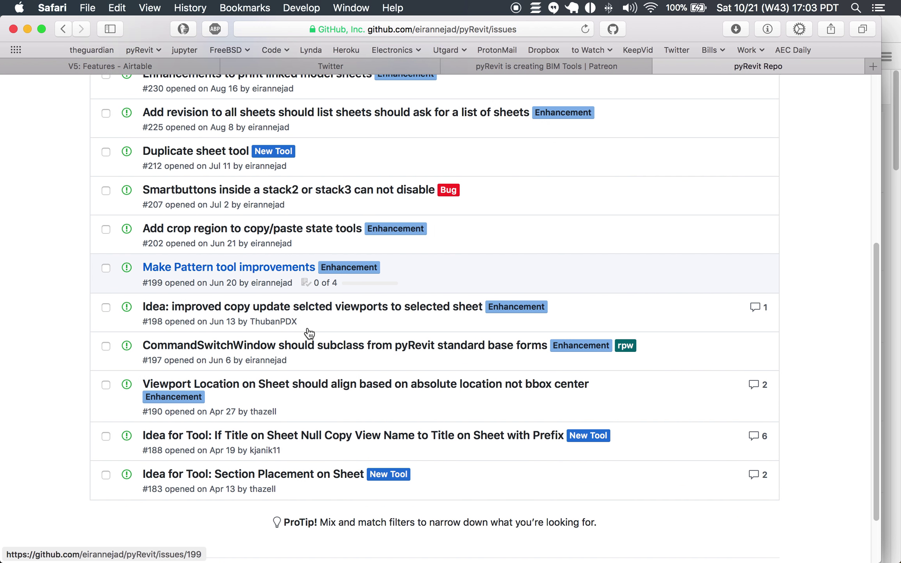
scroll(308, 331, up, 2)
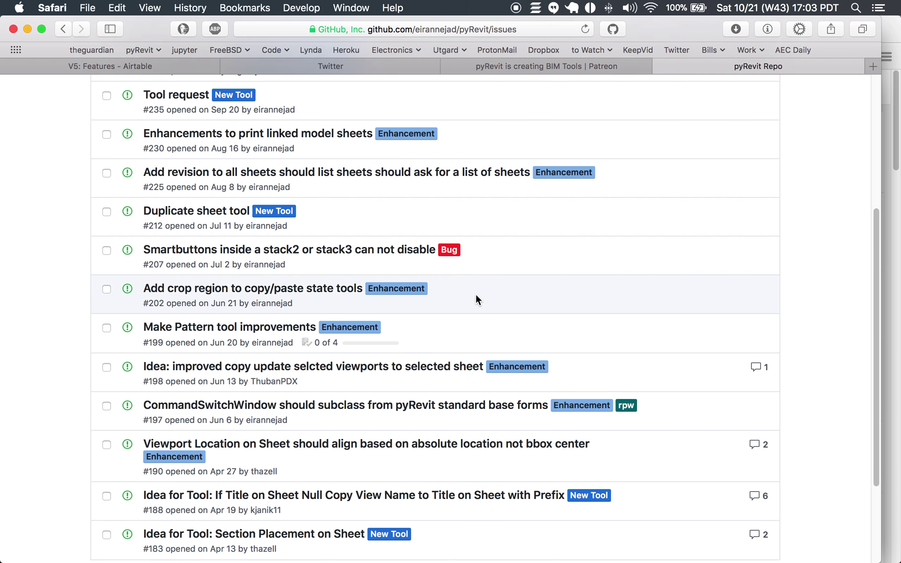
scroll(481, 311, up, 2)
click(152, 65)
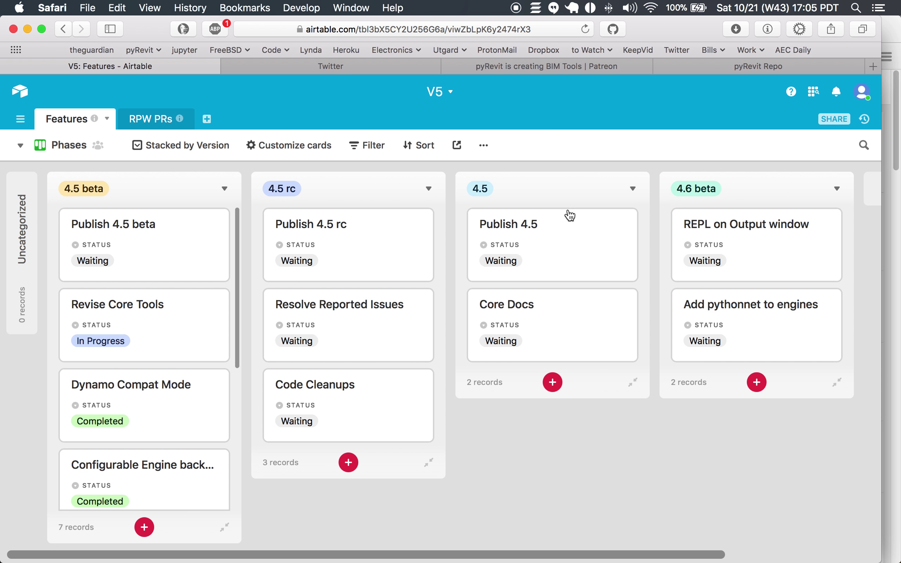
In Calendar view, inspect the Publish 4.5 beta and Publish 4.5 rc records
click(67, 146)
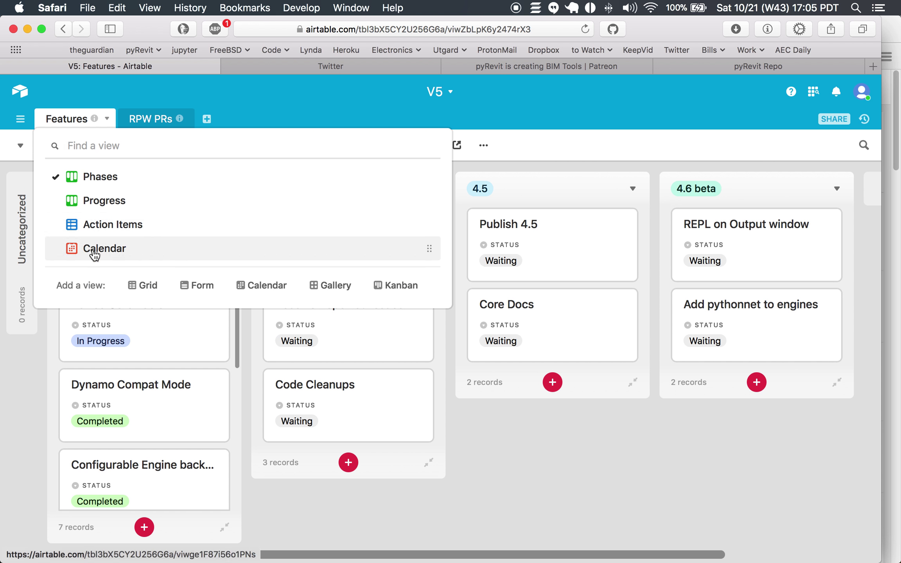
click(89, 248)
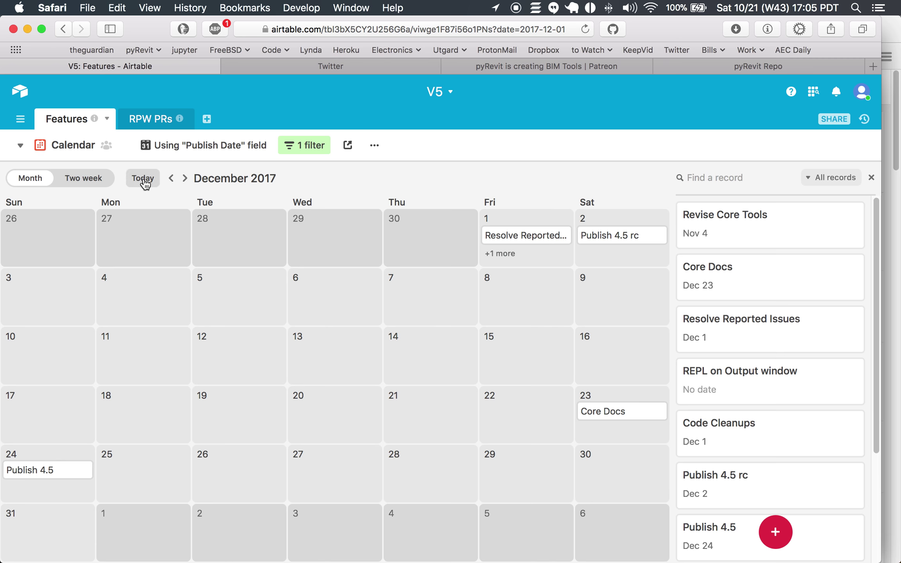
click(143, 178)
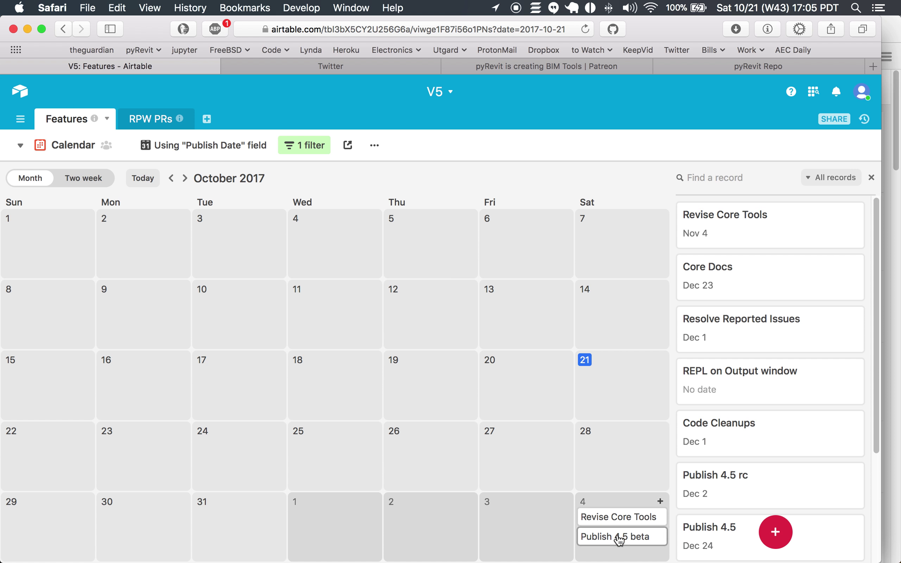
click(633, 538)
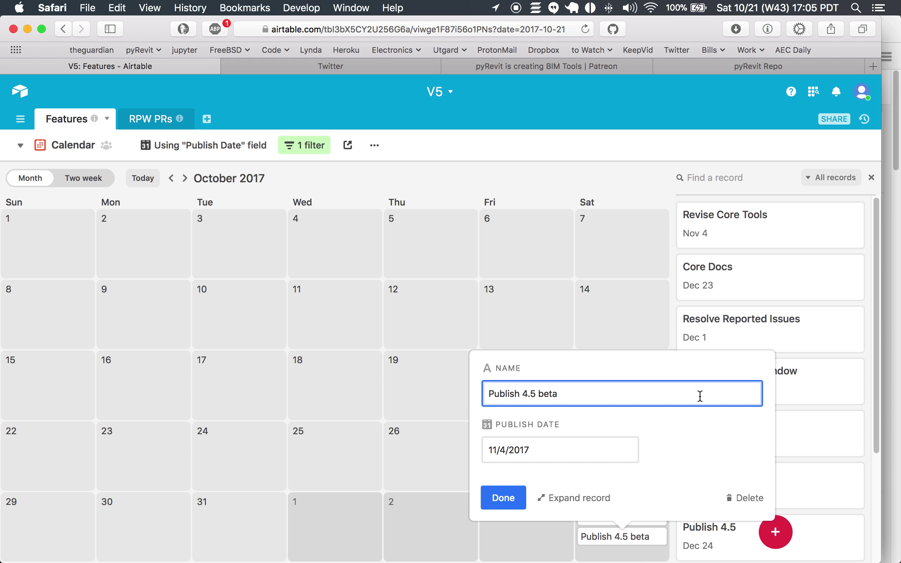
click(651, 318)
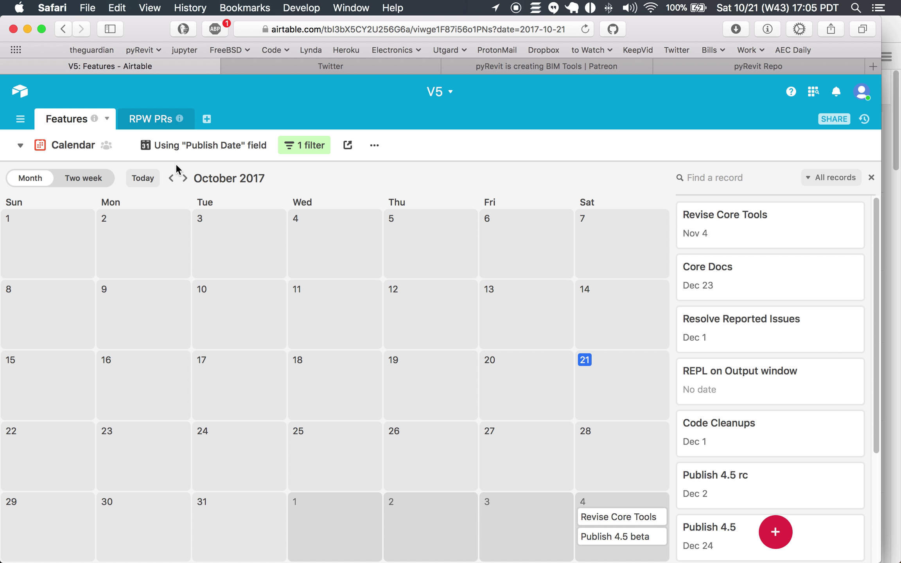
click(184, 178)
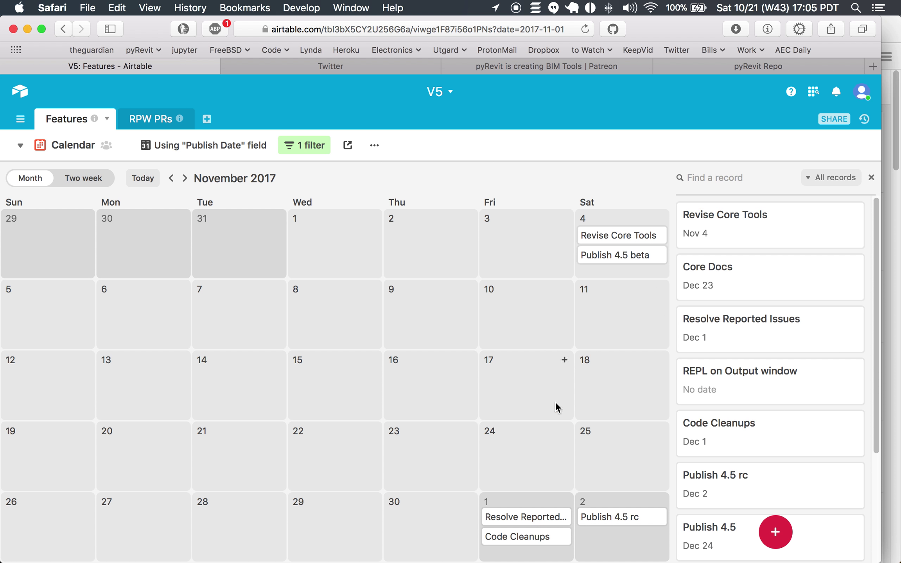
click(608, 518)
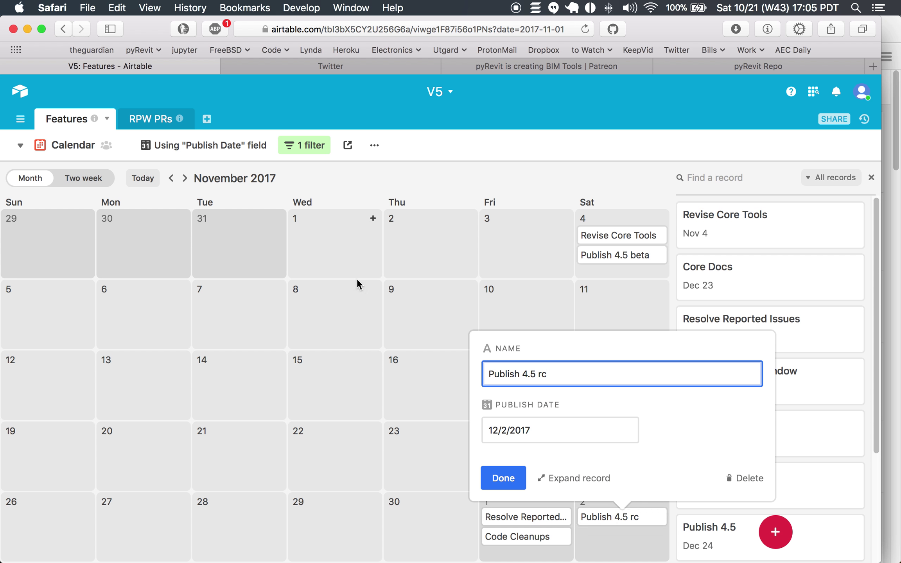
click(462, 187)
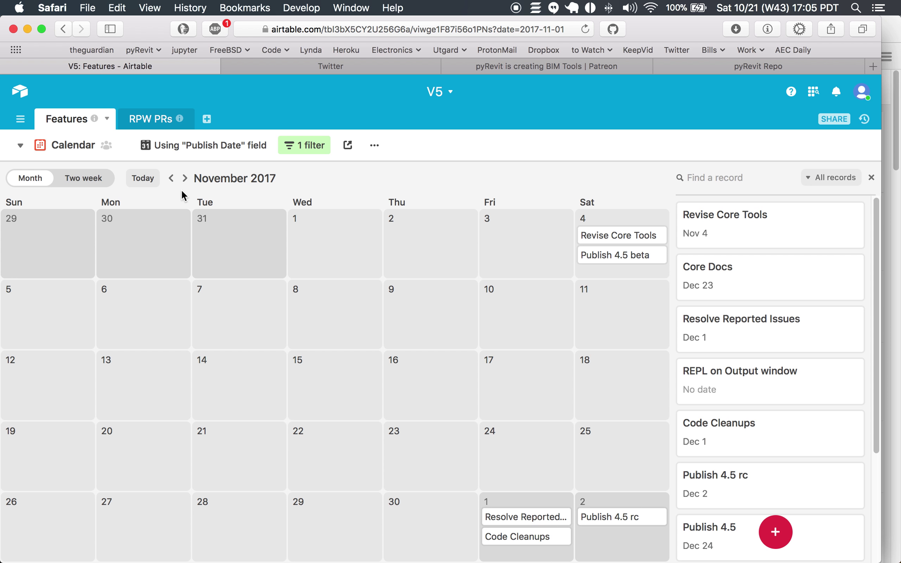
Inspect the December 2017 Publish 4.5 record, then return to the Phases board
click(185, 177)
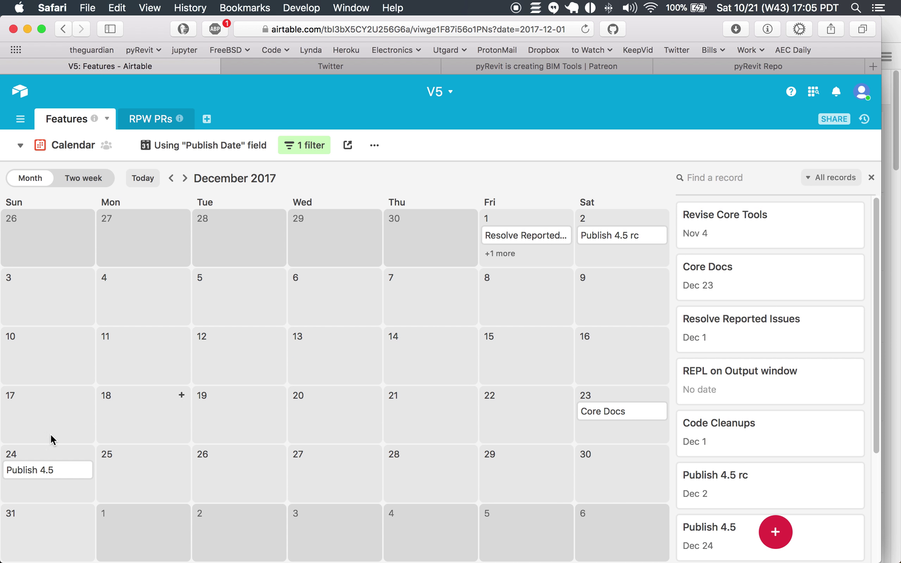
click(66, 471)
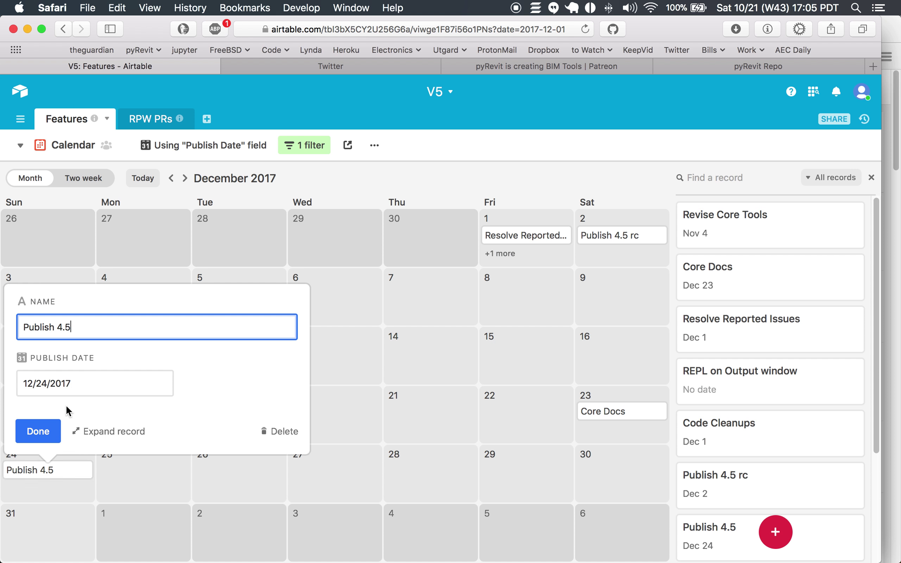
click(140, 246)
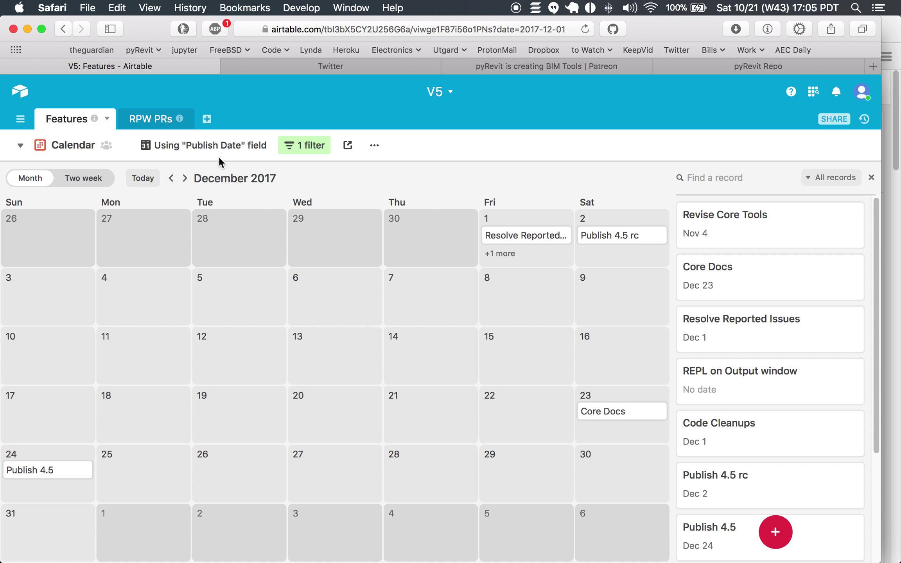
click(145, 178)
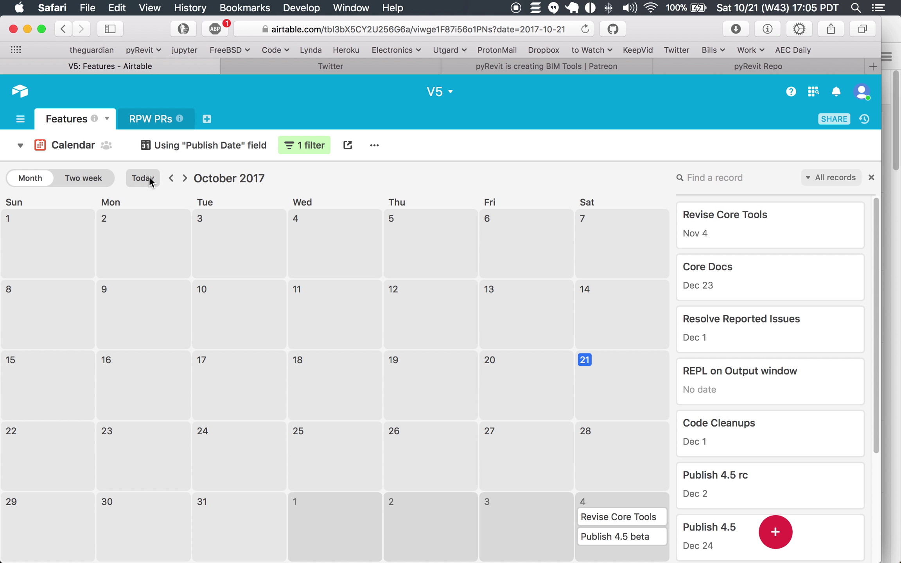
click(80, 153)
click(74, 174)
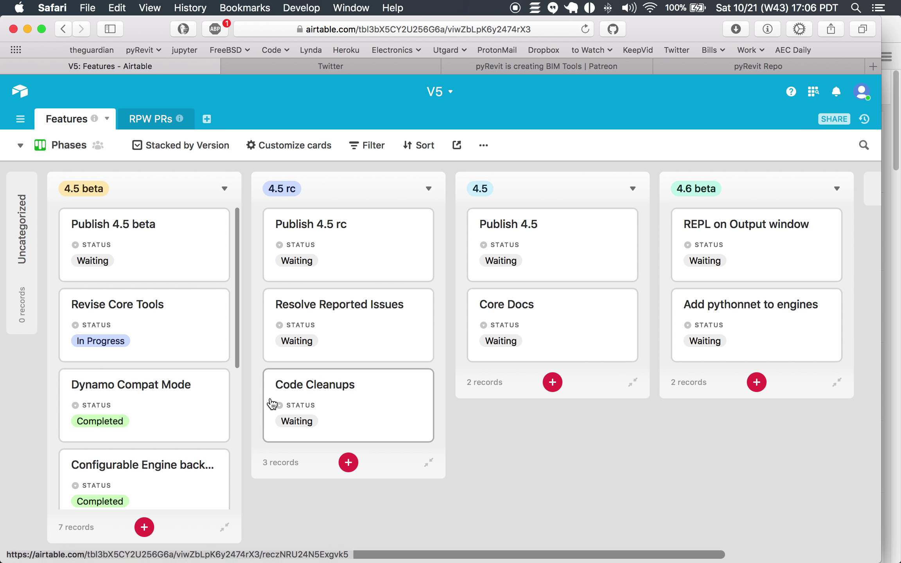
scroll(164, 394, down, 5)
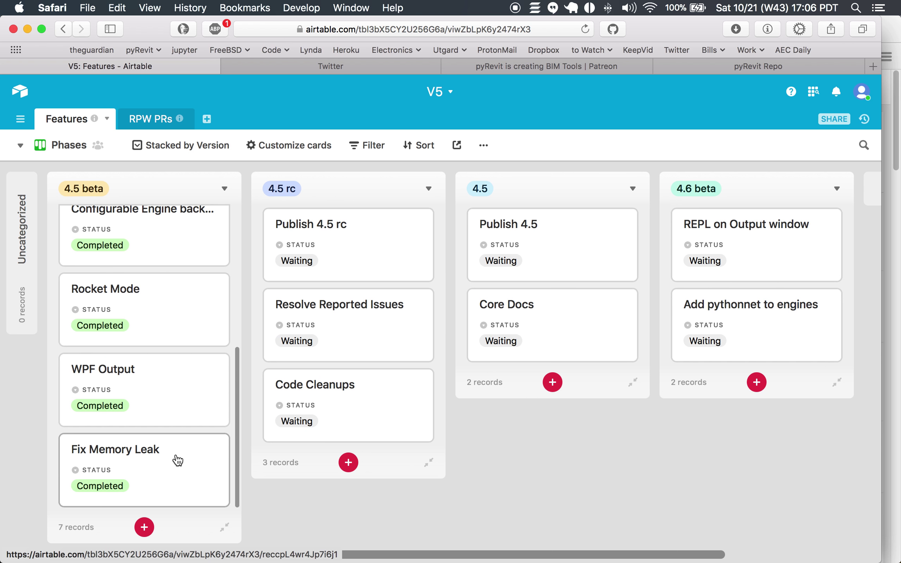
Switch to the Windows Revit session and launch Visual Studio Community 2017
key(ctrl+Right)
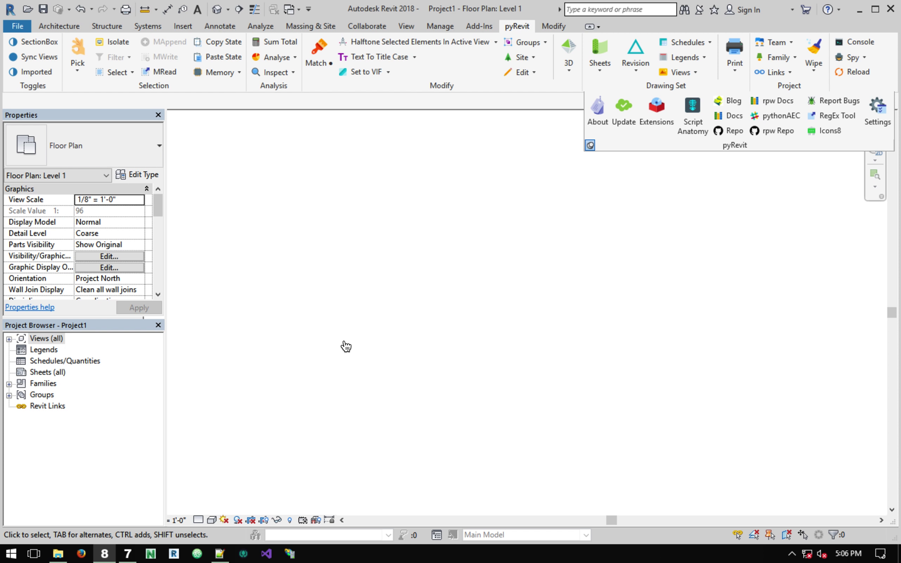
click(266, 553)
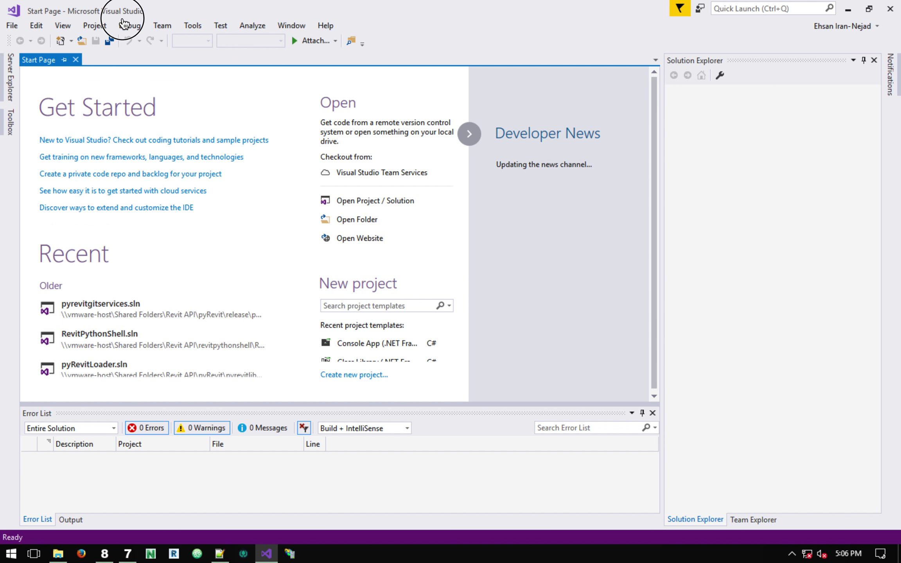
click(125, 25)
mouse_move(170, 96)
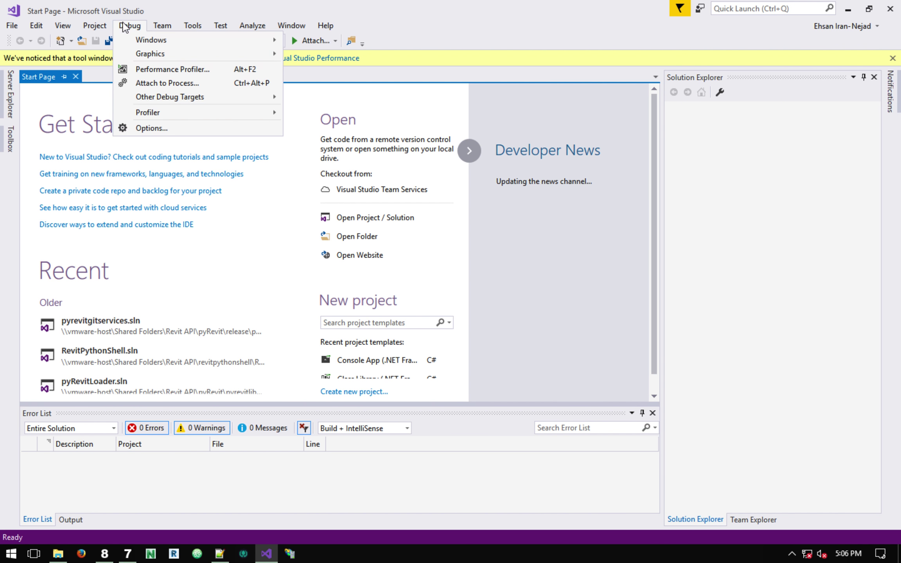
Attach the Visual Studio debugger to Revit.exe and bring Revit back to the front
click(168, 84)
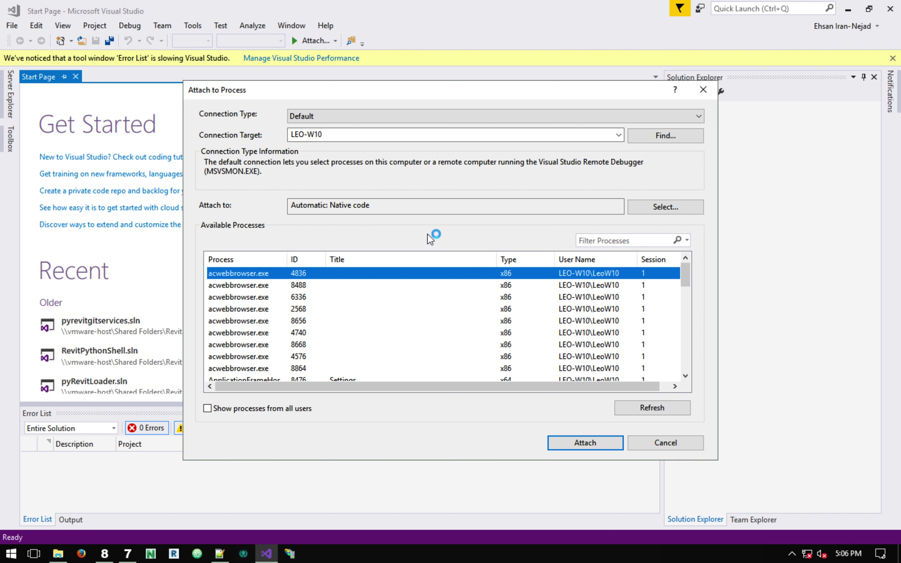
text(revit)
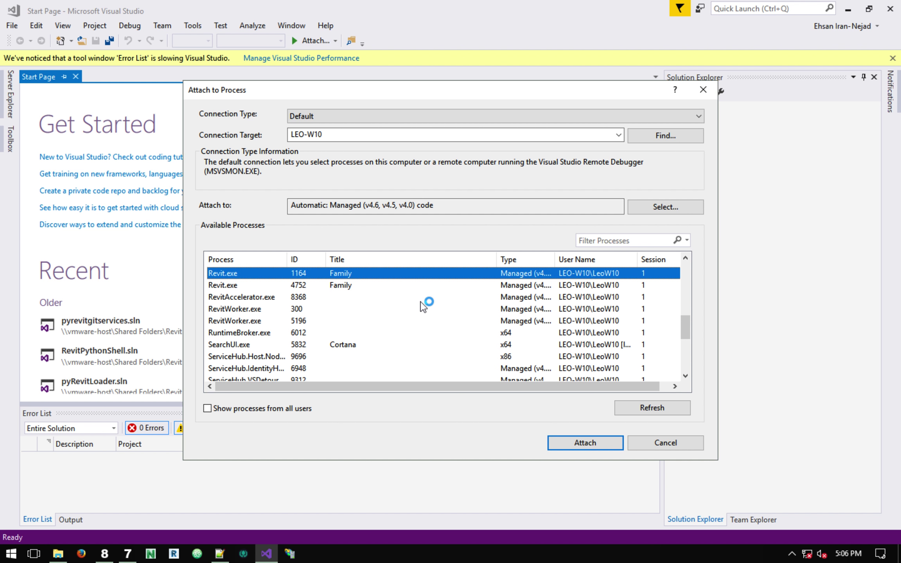
click(568, 452)
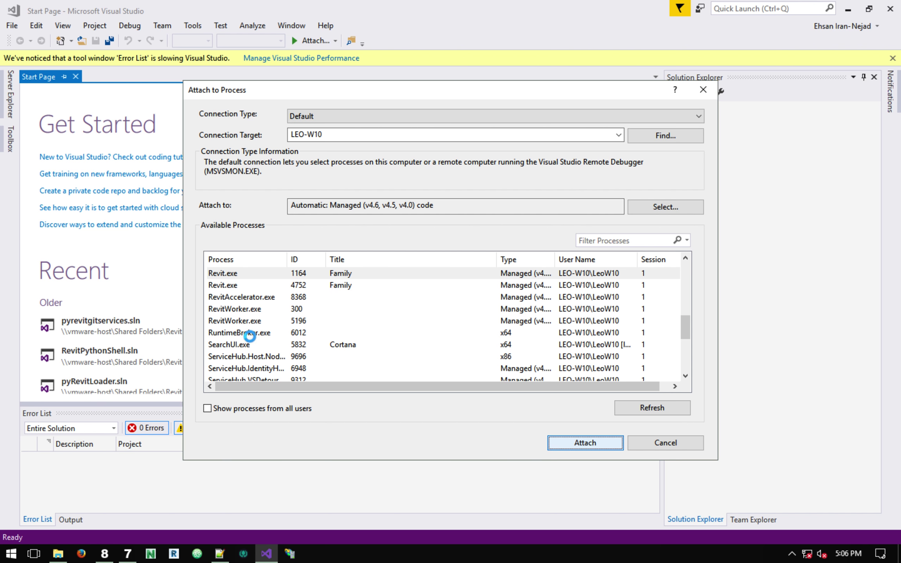
key(alt+Tab)
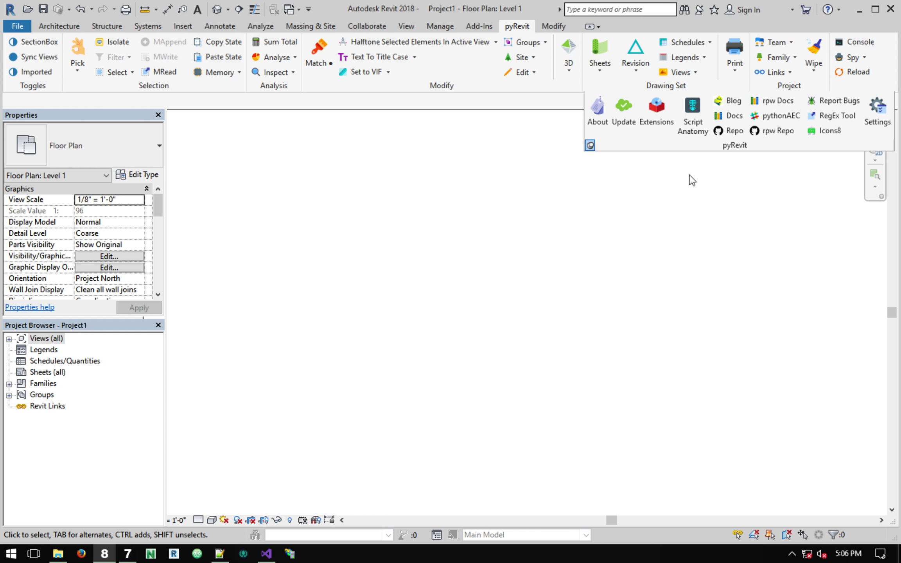
click(852, 57)
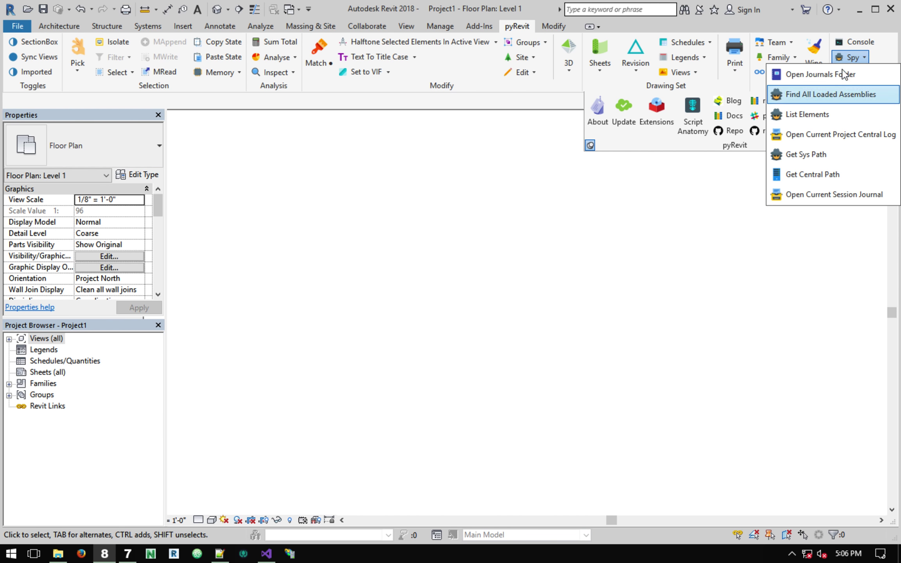
click(818, 156)
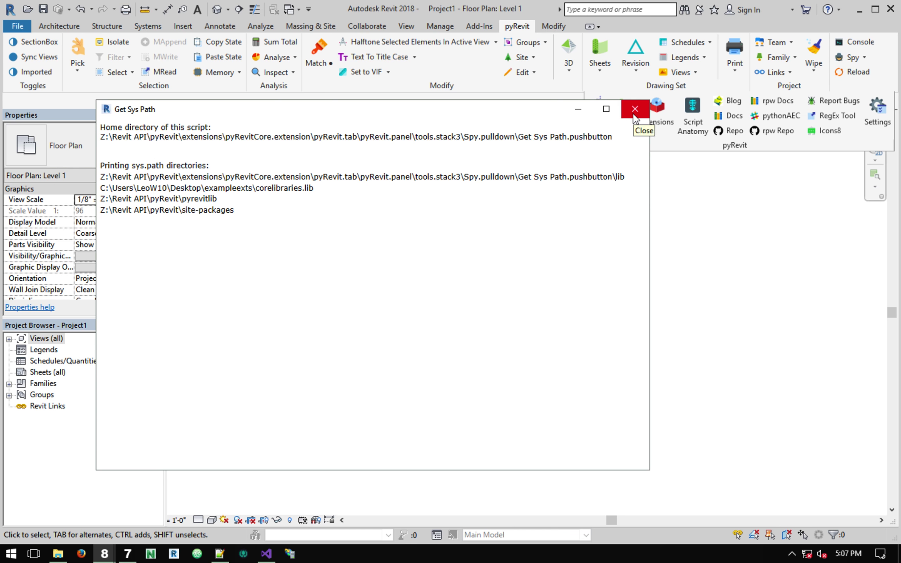
click(634, 109)
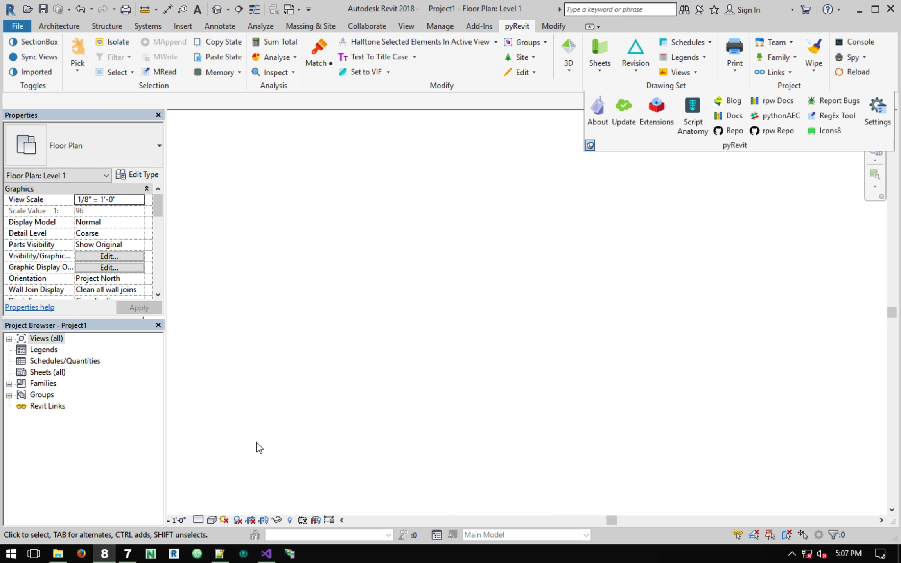
click(266, 553)
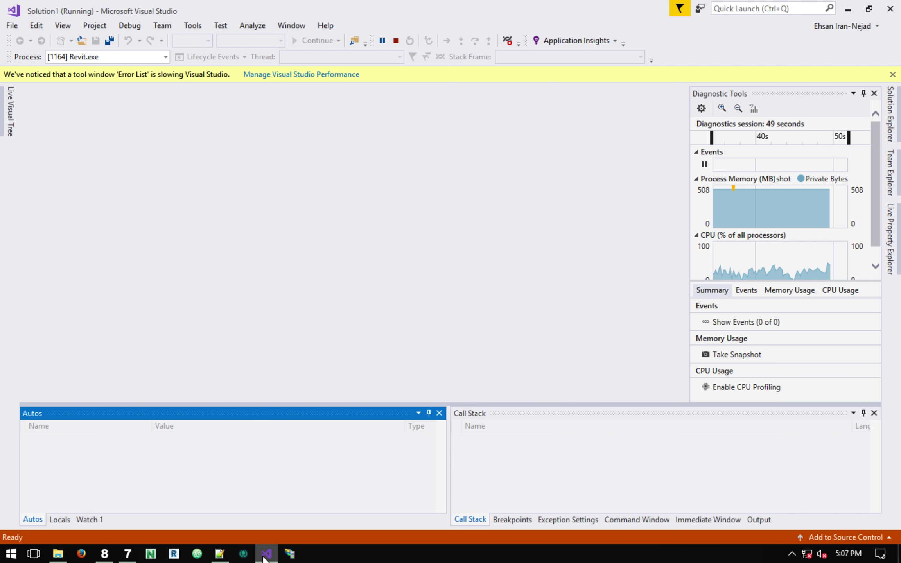
Take a Memory Usage snapshot of Revit, then close the Call Stack, Autos, Breakpoints, Locals and Command Window panels
click(789, 290)
click(698, 308)
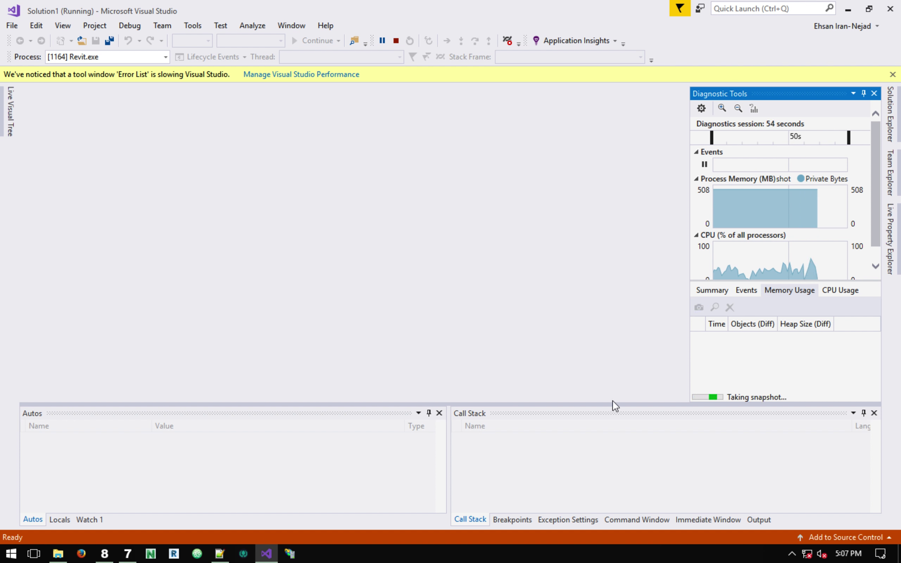
click(874, 413)
click(439, 412)
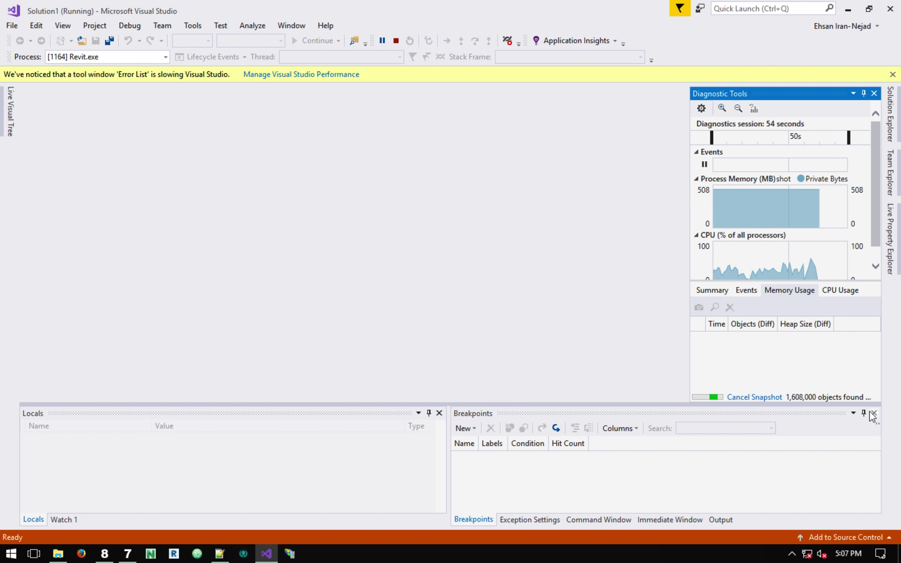
click(439, 413)
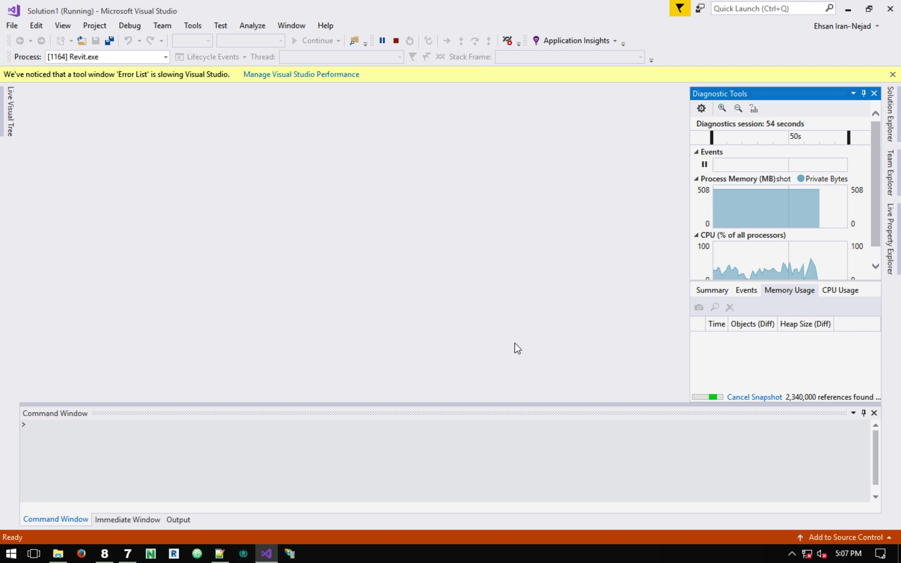
click(874, 413)
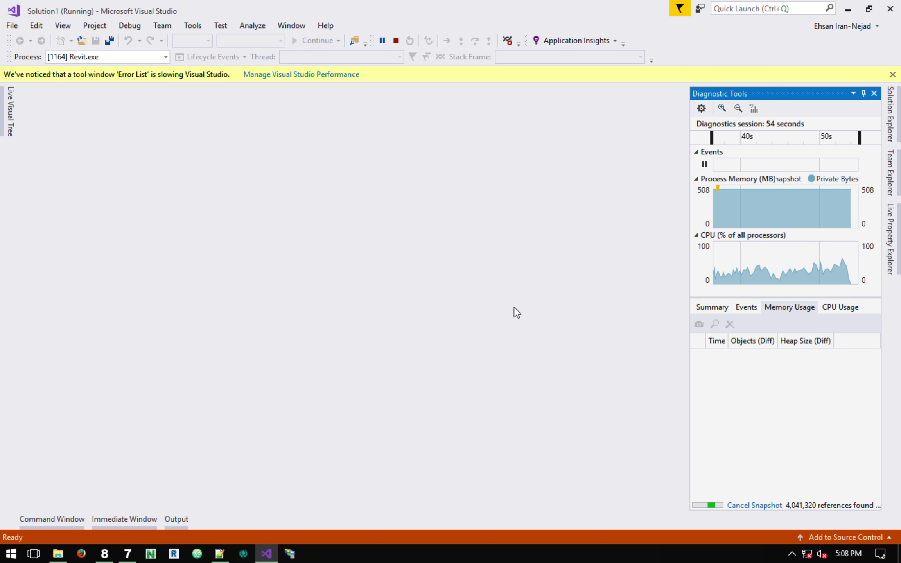
key(ctrl+Left)
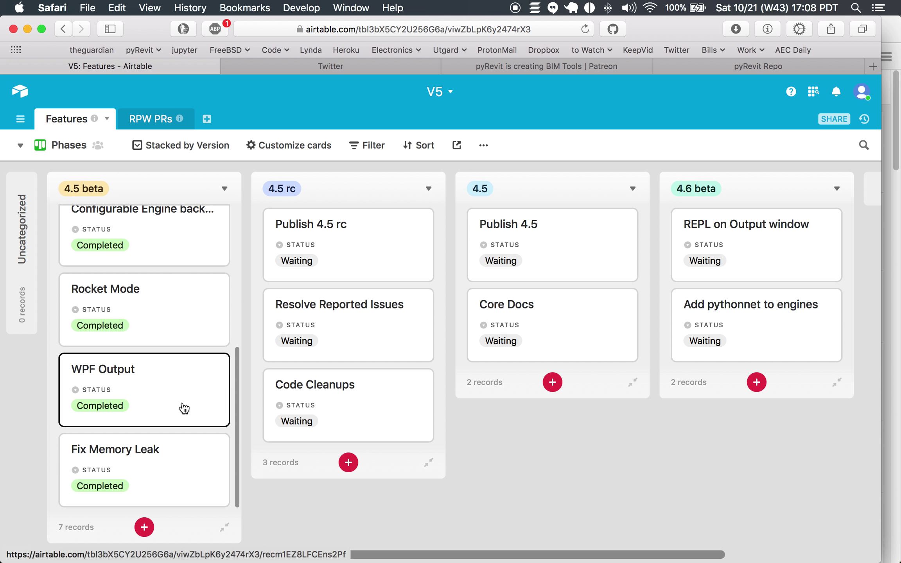
Read the Fix Memory Leak record's notes in Airtable, then return to Visual Studio's finished snapshot
click(159, 462)
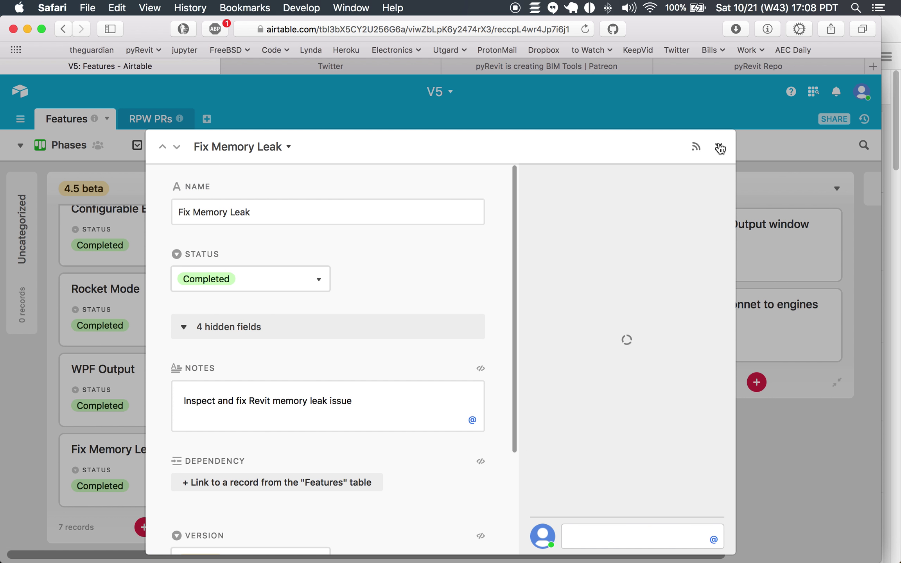
click(721, 149)
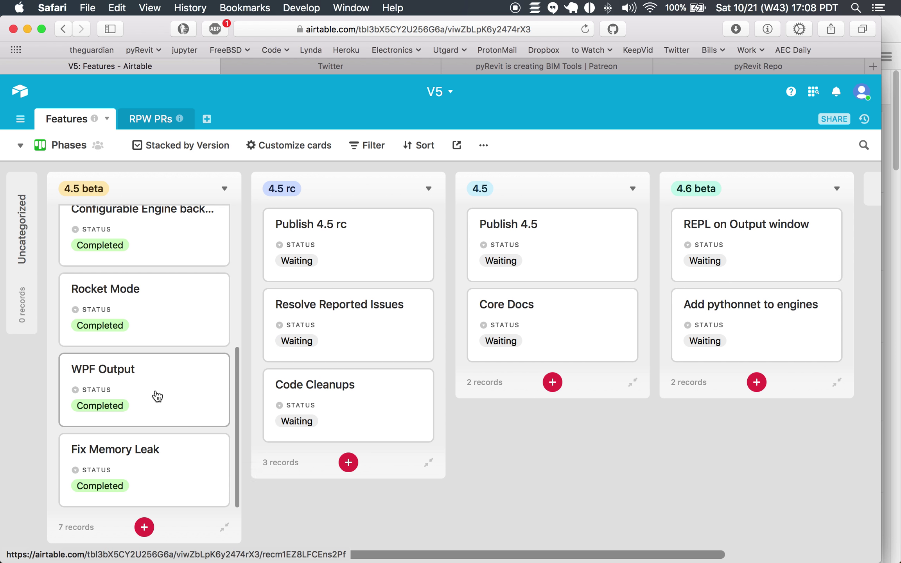
scroll(162, 385, up, 1)
scroll(164, 399, up, 1)
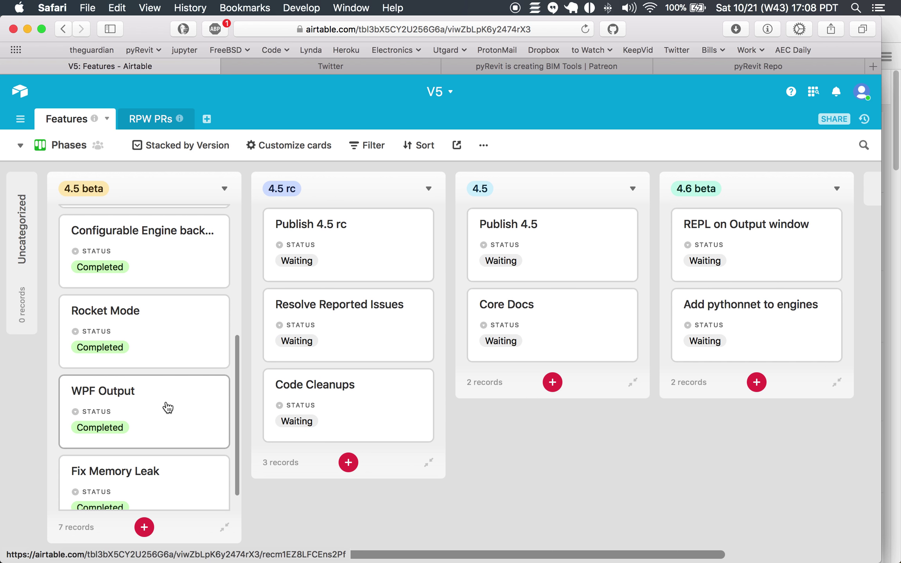
key(ctrl+Right)
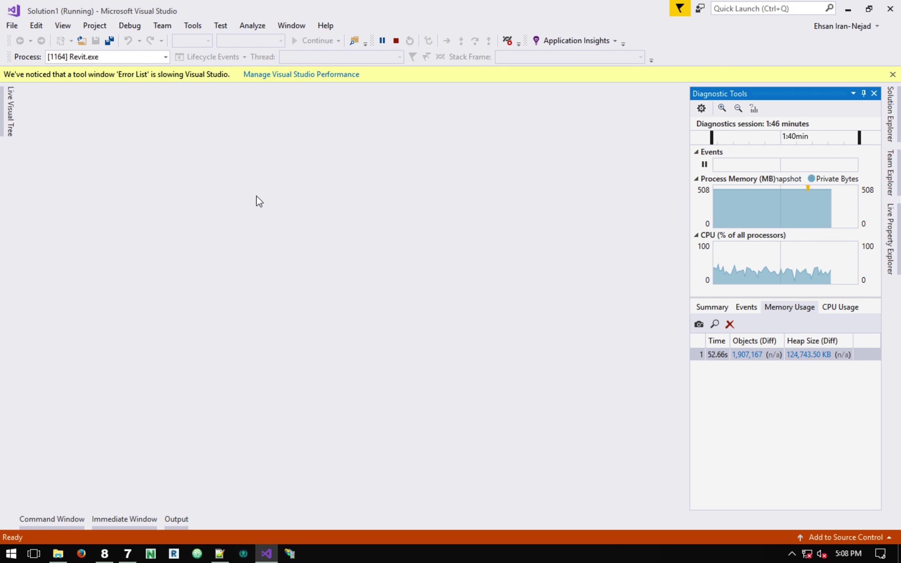
Bring Revit forward and open pyRevit Settings, showing the exampleexts extension folder
click(104, 554)
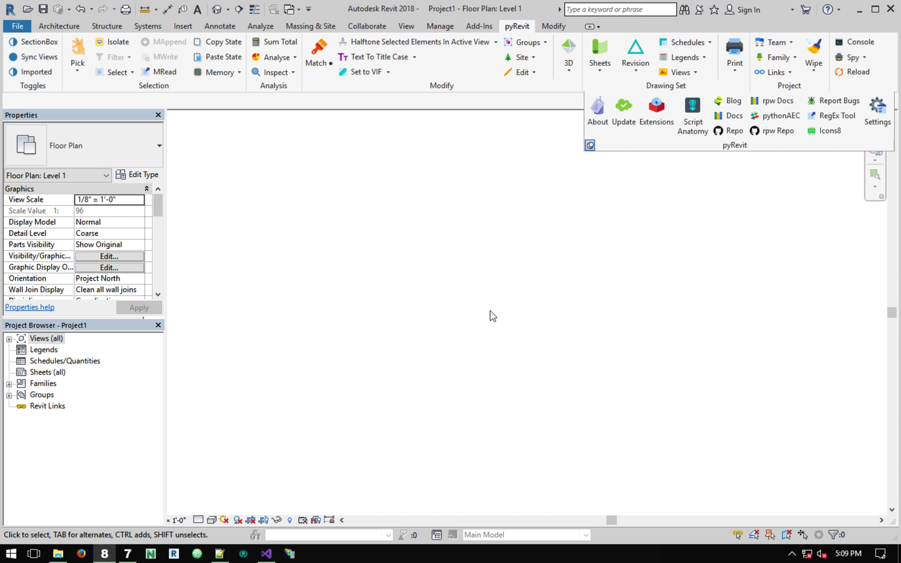
click(884, 108)
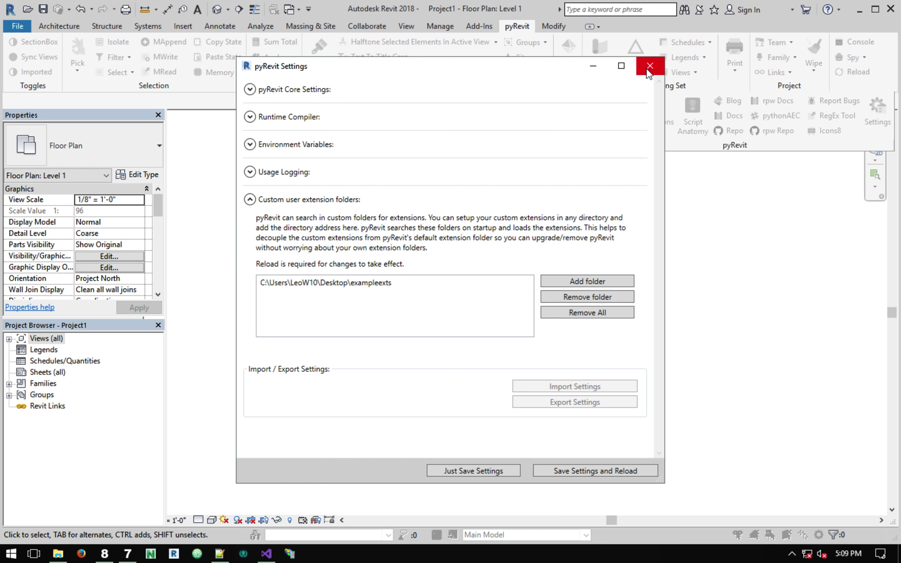
Close pyRevit Settings unsaved, glance over Airtable's 4.5 beta column, then return to Revit
click(647, 71)
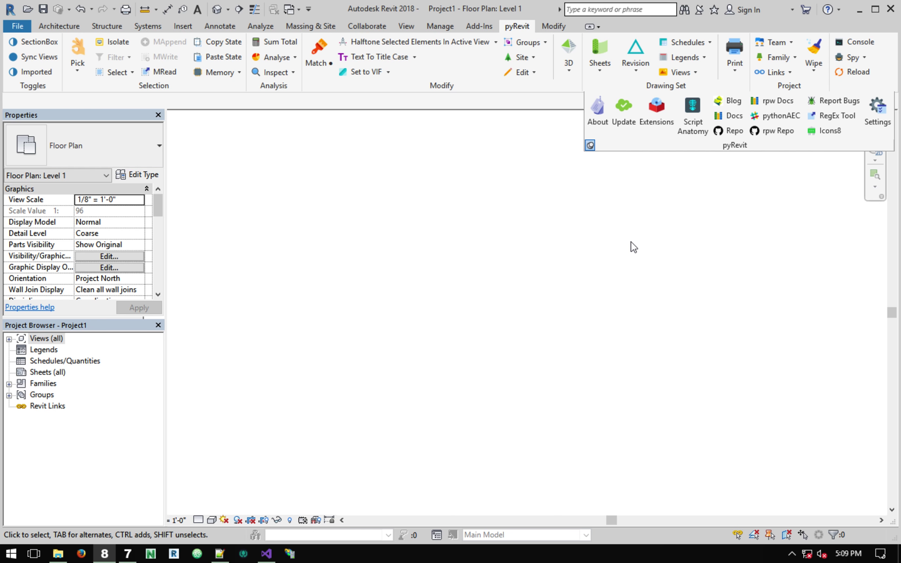
key(ctrl+Left)
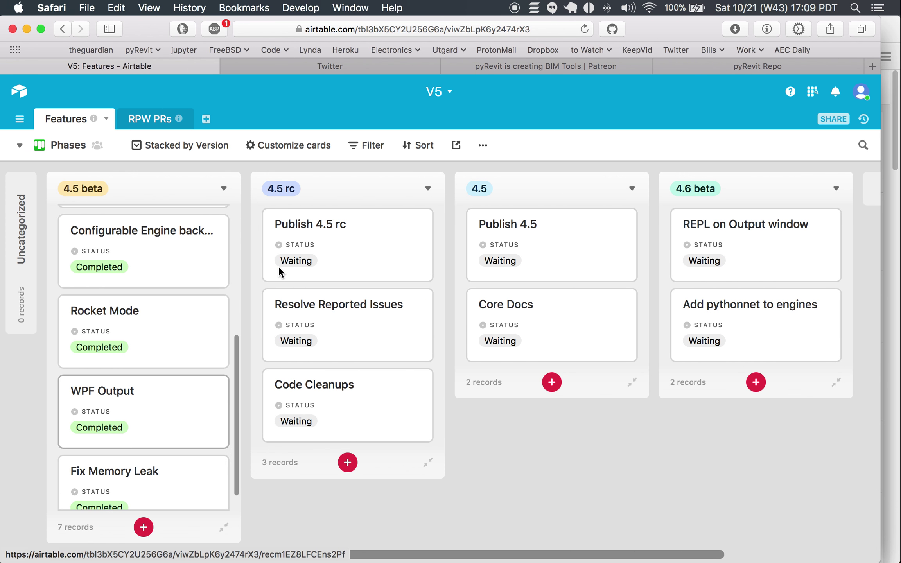
scroll(192, 329, up, 2)
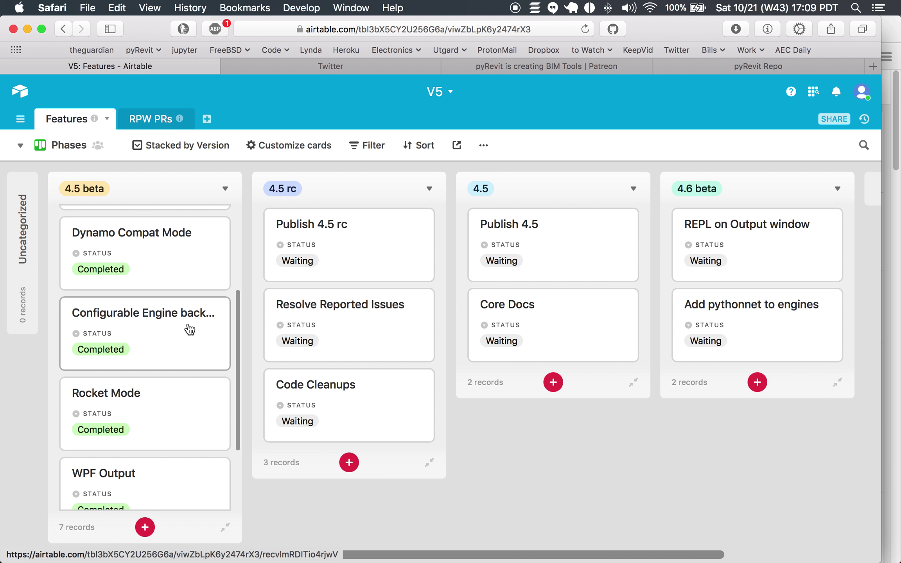
scroll(189, 332, up, 1)
scroll(190, 316, down, 2)
scroll(191, 301, down, 2)
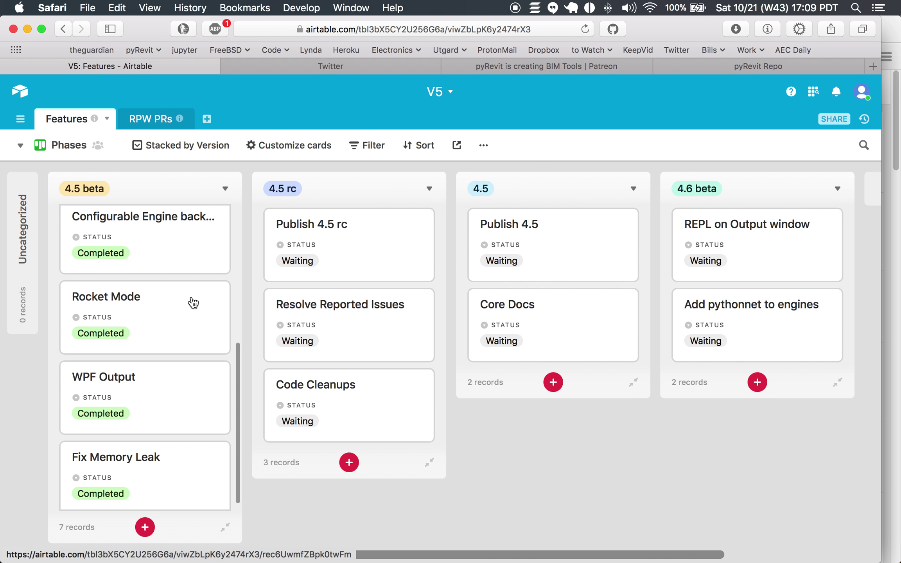
key(ctrl+Right)
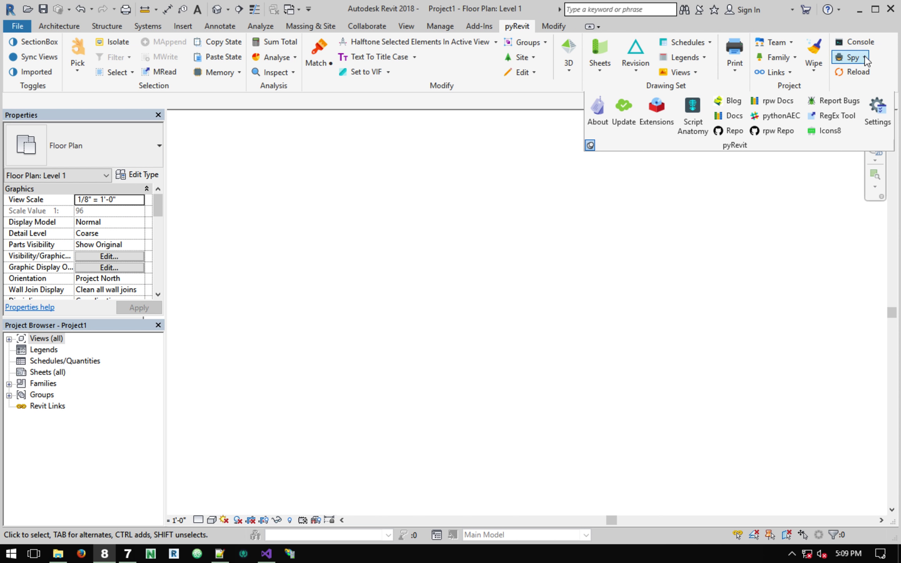
Confirm in pyRevit About that v4.4:a23037c runs with Rocket mode enabled, then close it
click(854, 59)
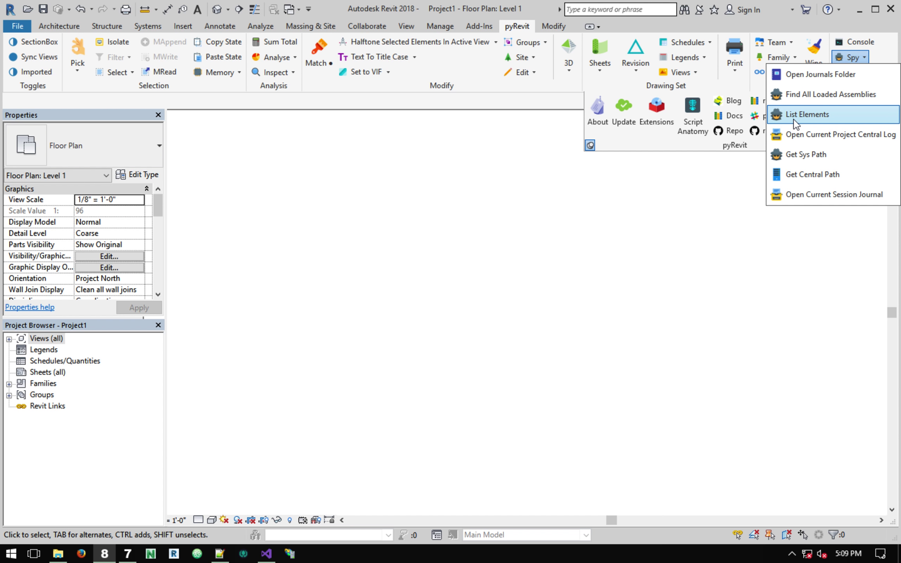
click(552, 179)
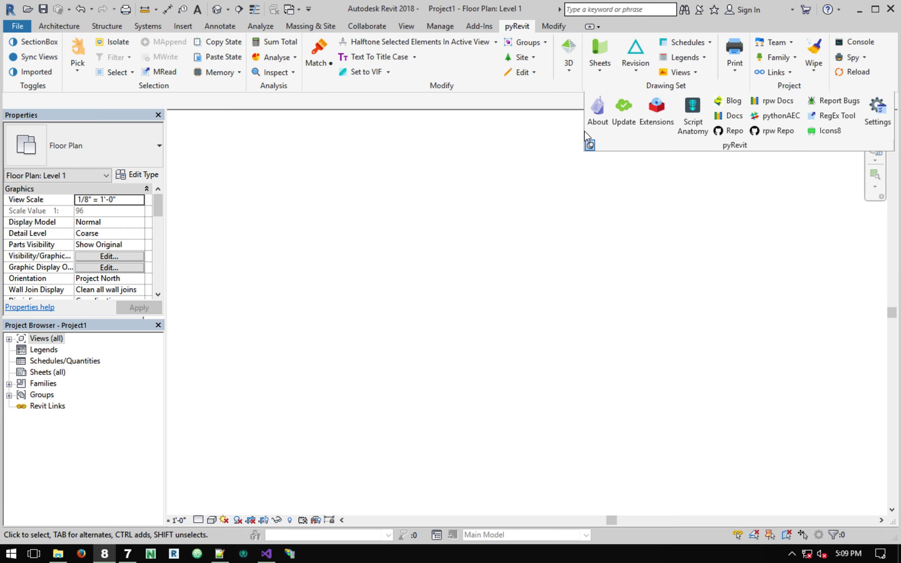
click(596, 113)
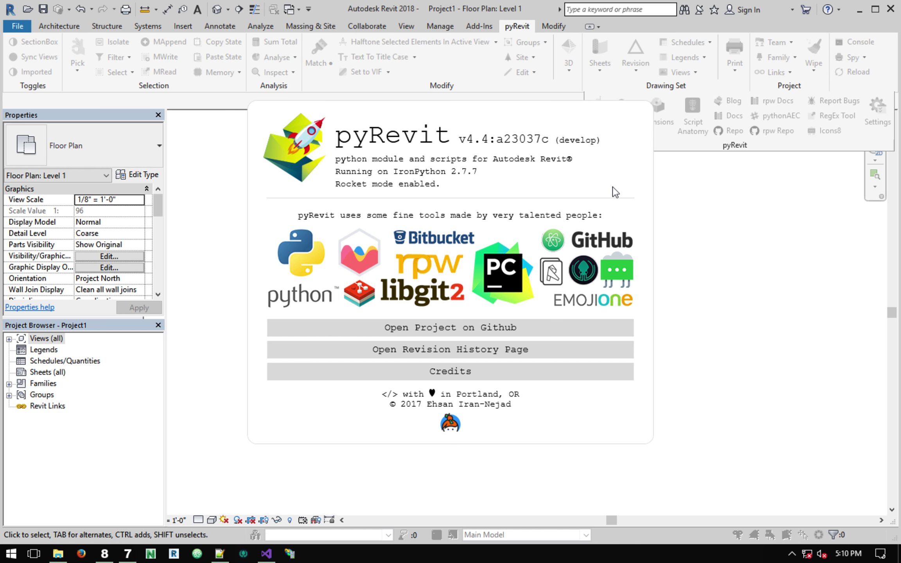
key(Escape)
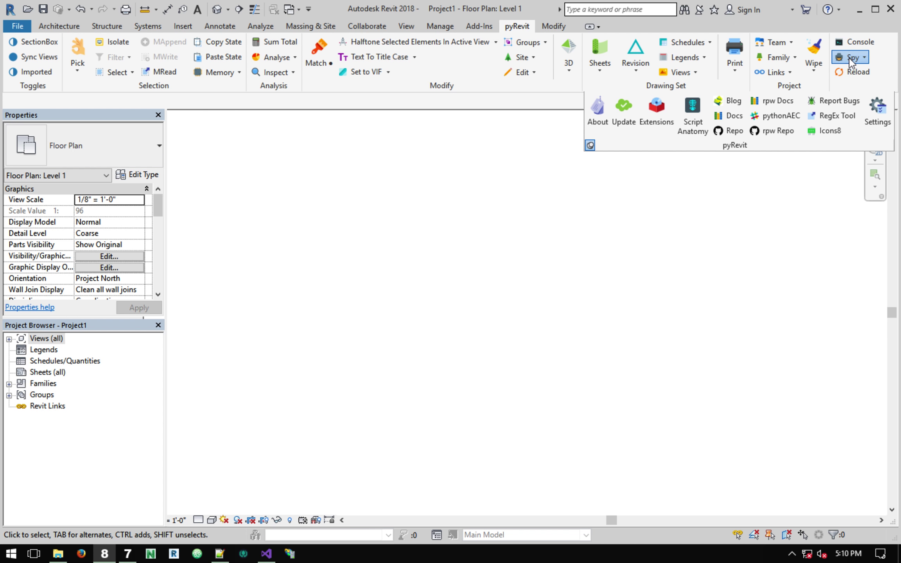
click(854, 57)
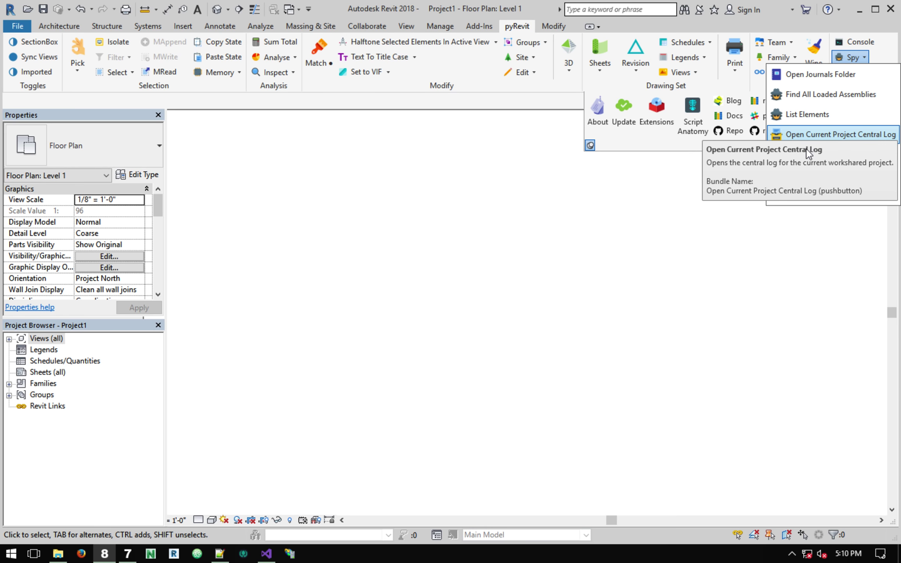
click(806, 154)
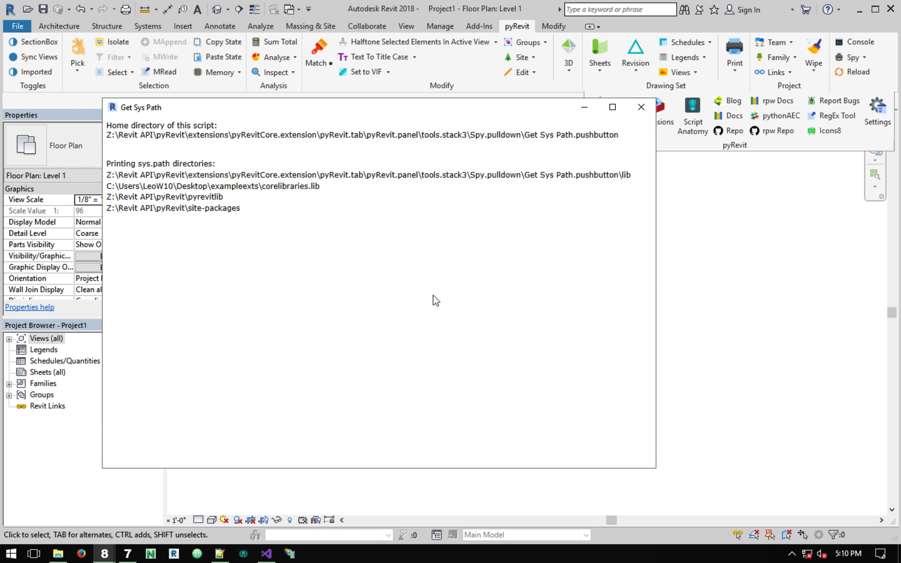
click(640, 107)
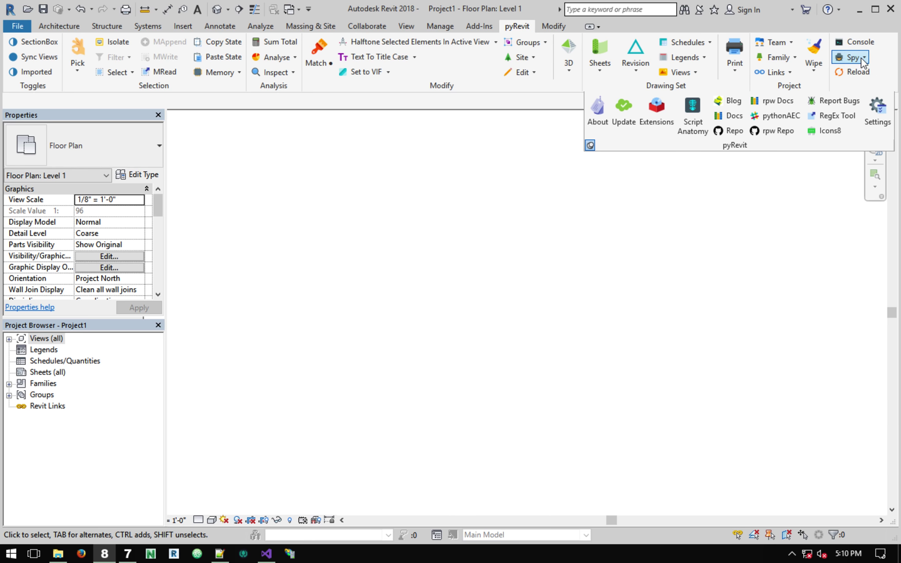
click(853, 57)
click(806, 154)
drag(448, 131, 476, 78)
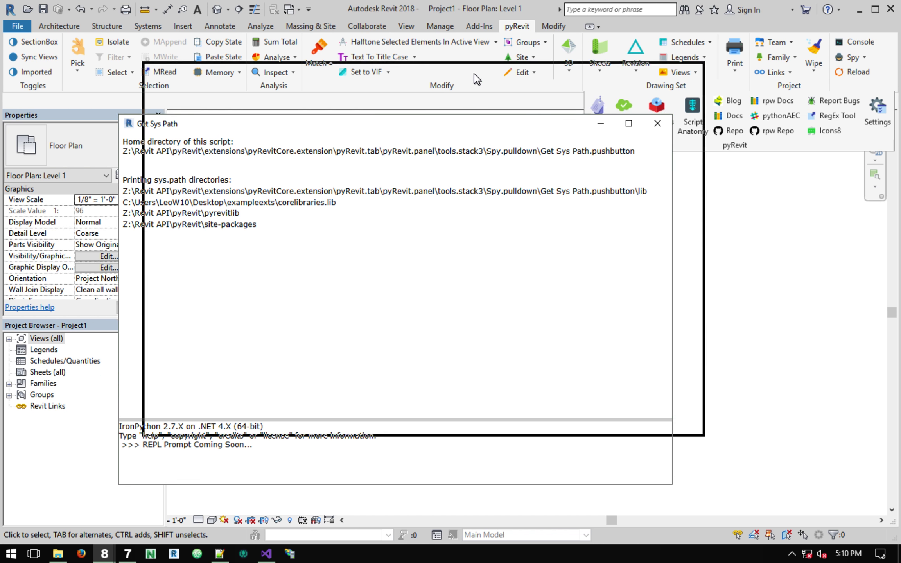
mouse_move(482, 367)
mouse_down()
mouse_move(482, 264)
mouse_move(483, 286)
mouse_up()
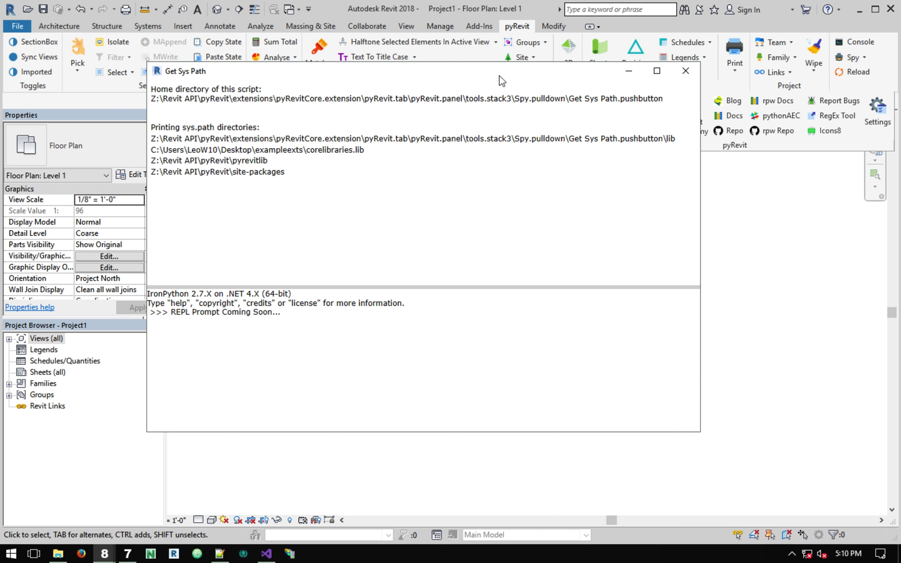
click(573, 81)
drag(574, 80, 594, 86)
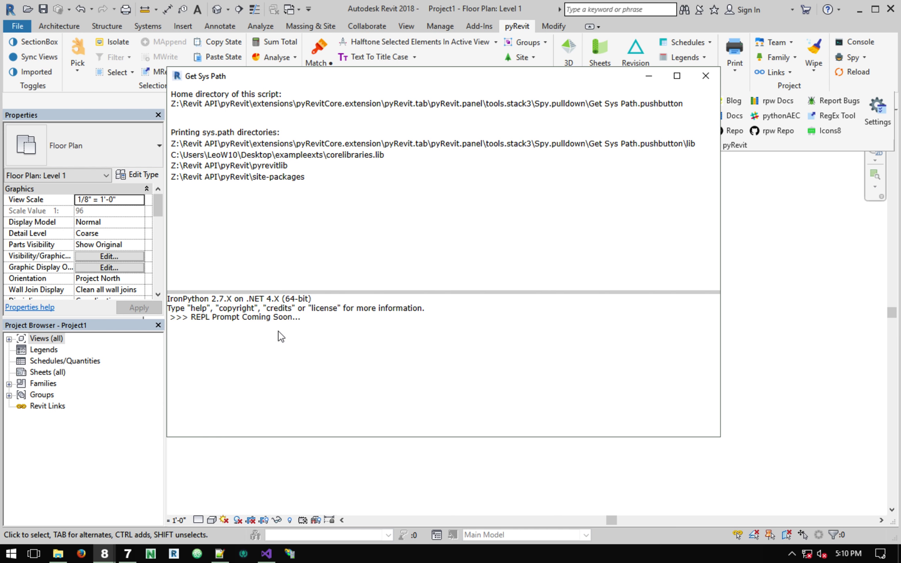
click(705, 76)
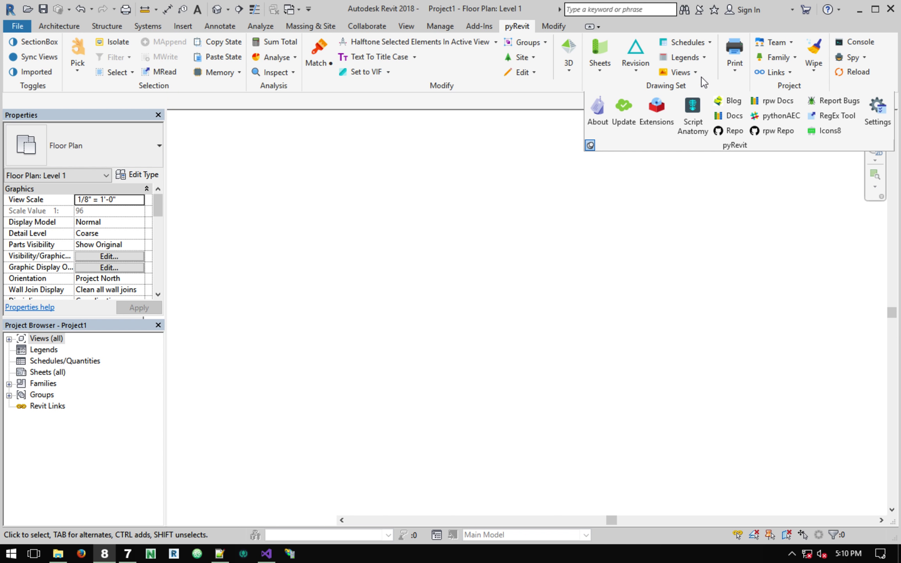
Close the IronPython Console in the second Revit session, then open the Spy tools list
click(473, 26)
click(509, 26)
click(128, 553)
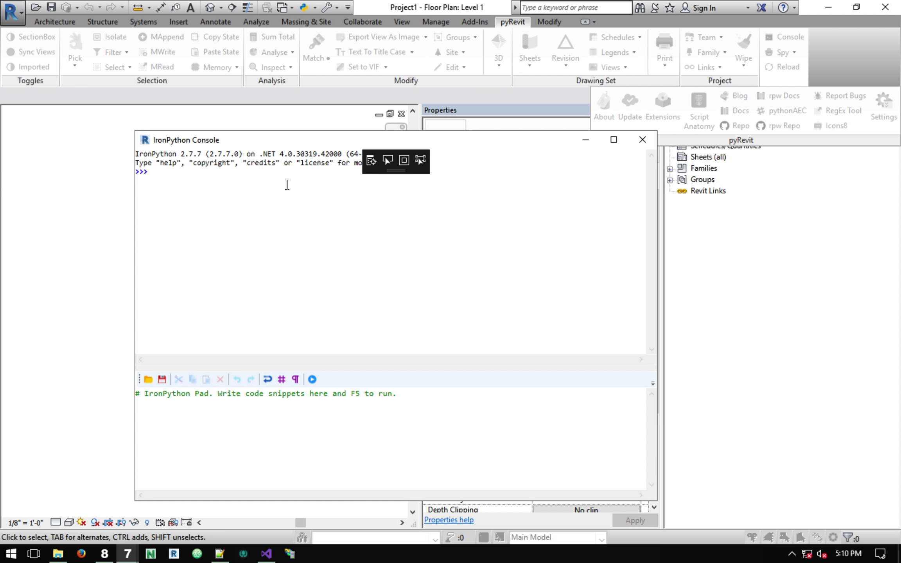
click(645, 142)
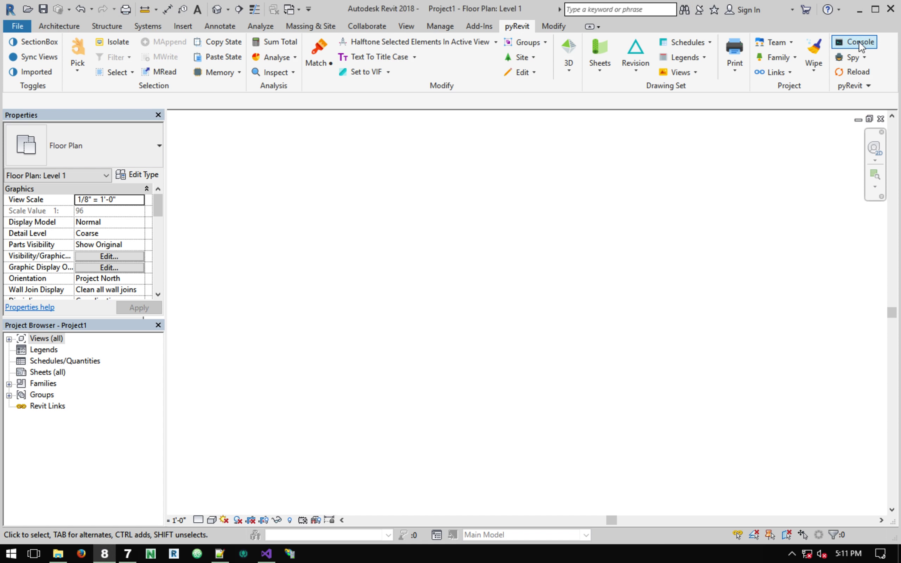
click(854, 58)
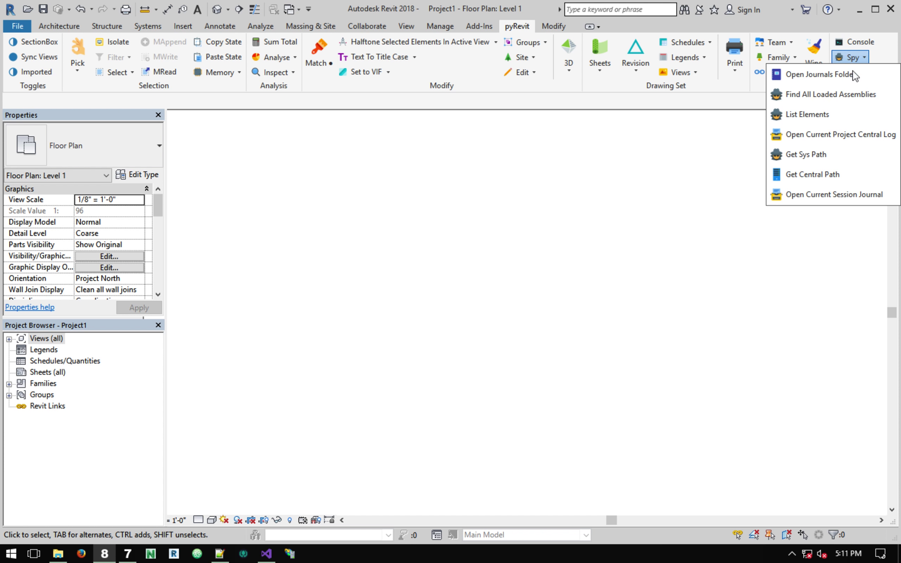
Rerun Spy > Get Sys Path, review and close its output, then go to Airtable
click(816, 153)
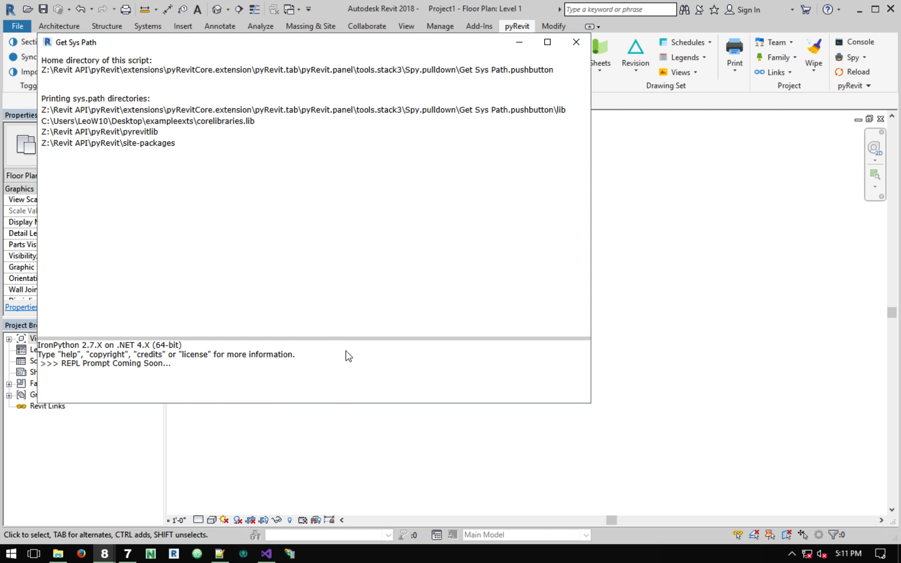
drag(400, 46, 466, 85)
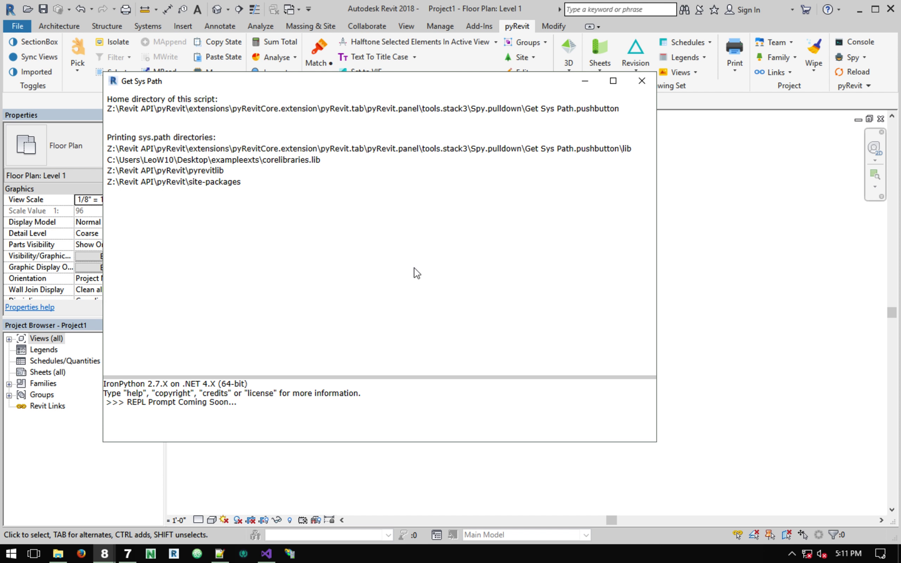
click(641, 81)
key(ctrl+Left)
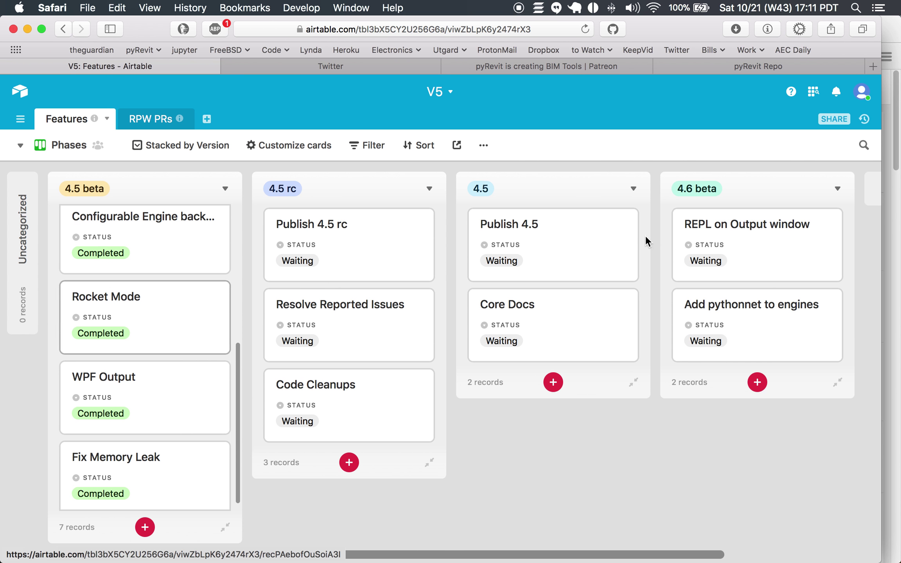
Glance at the REPL on Output window record, then scroll up the 4.5 beta column
click(728, 247)
click(718, 146)
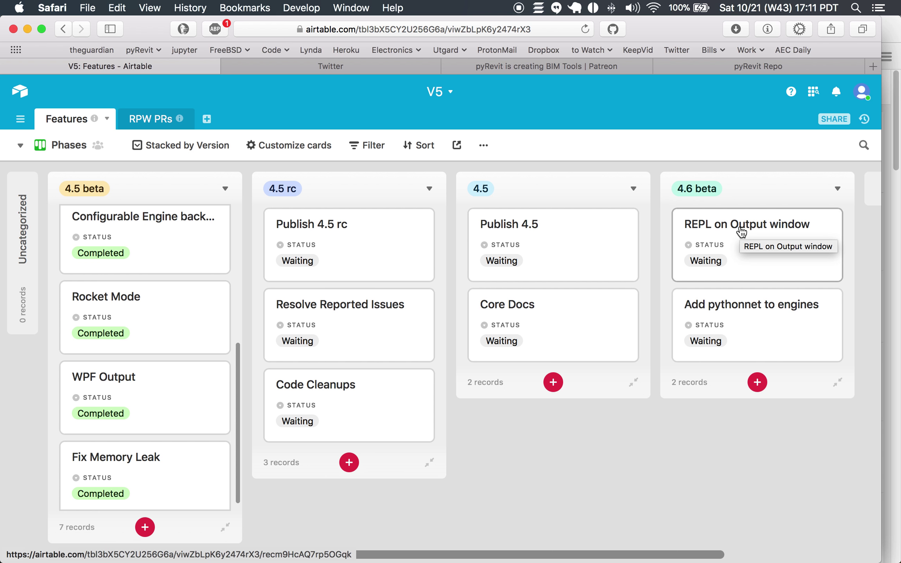
scroll(125, 317, up, 3)
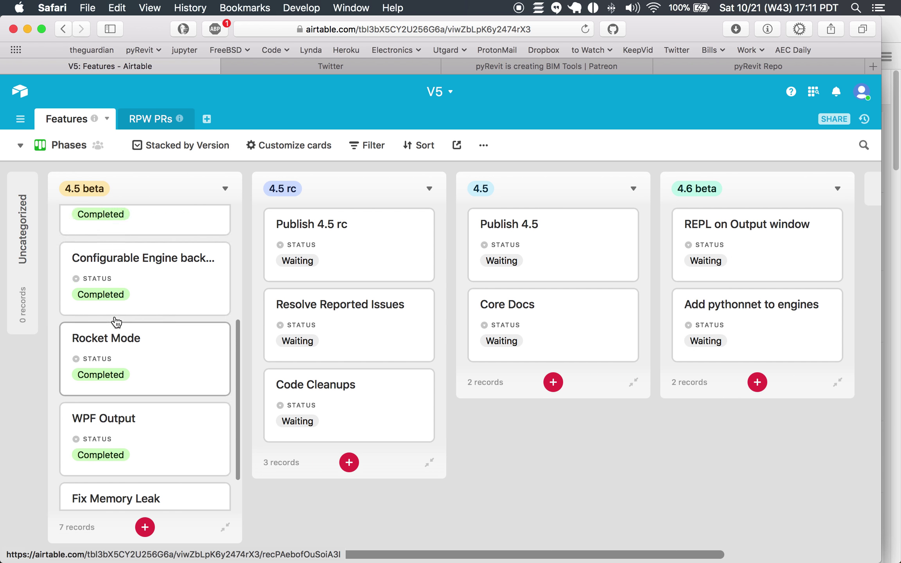
scroll(116, 322, up, 2)
Move the Rocket Mode card to sit directly above Dynamo Compat Mode in 4.5 beta
drag(145, 403, 140, 241)
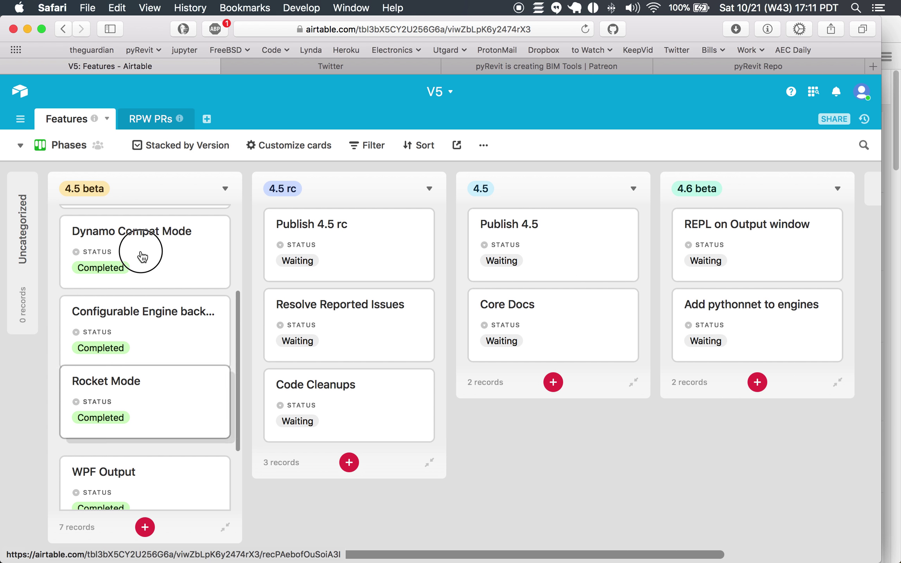
mouse_move(160, 245)
mouse_down()
mouse_move(154, 350)
mouse_move(158, 325)
mouse_up()
scroll(160, 387, down, 3)
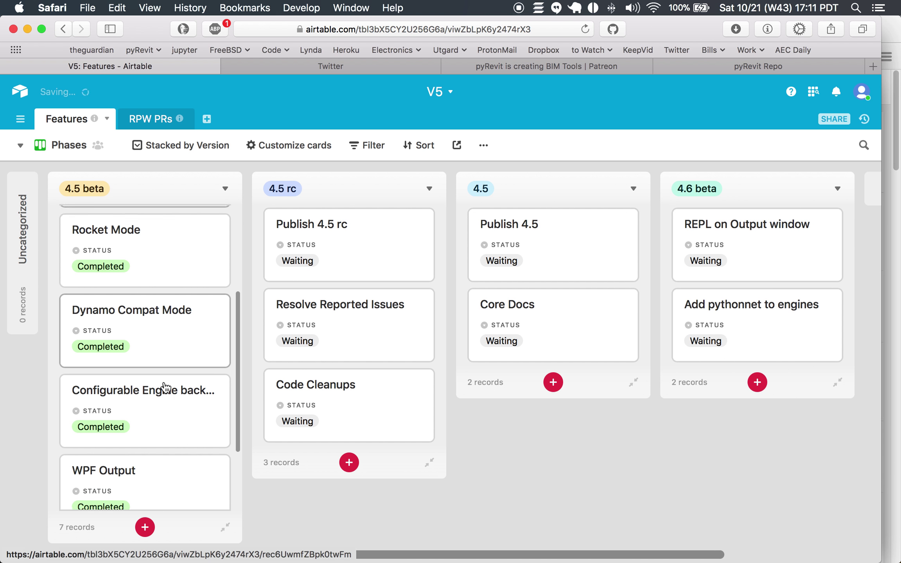
scroll(182, 393, down, 1)
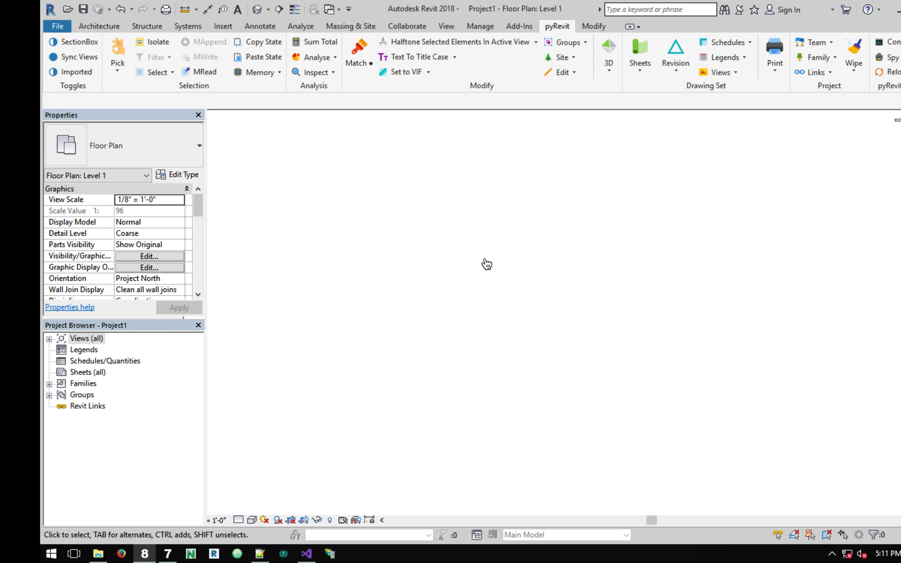
Check pyRevit About (v4.4:a23037c) in the first Revit session, then bring the second session forward
click(853, 85)
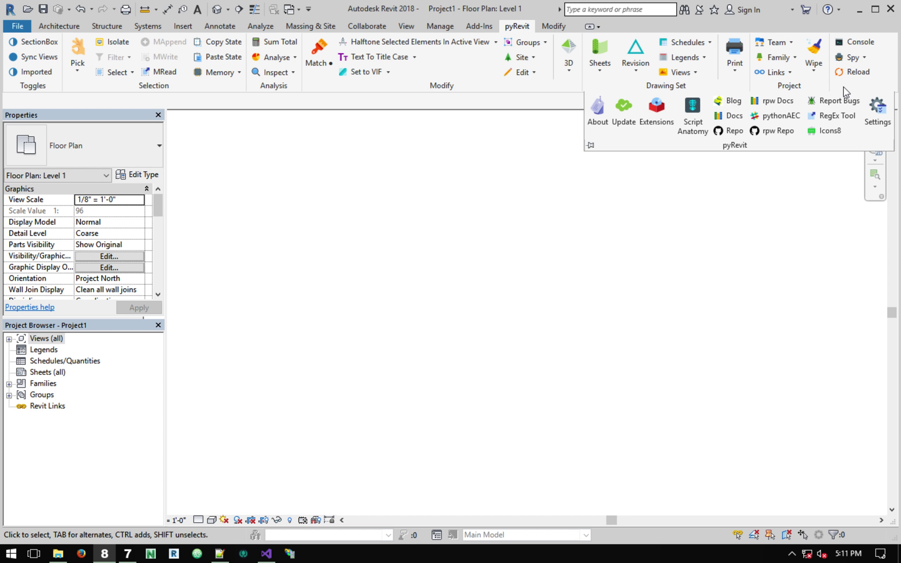
click(598, 113)
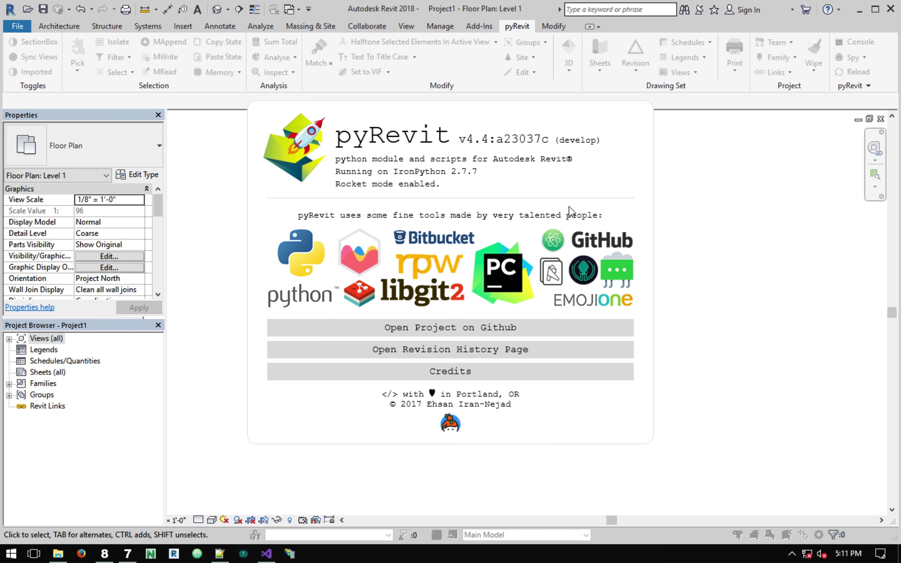
key(Escape)
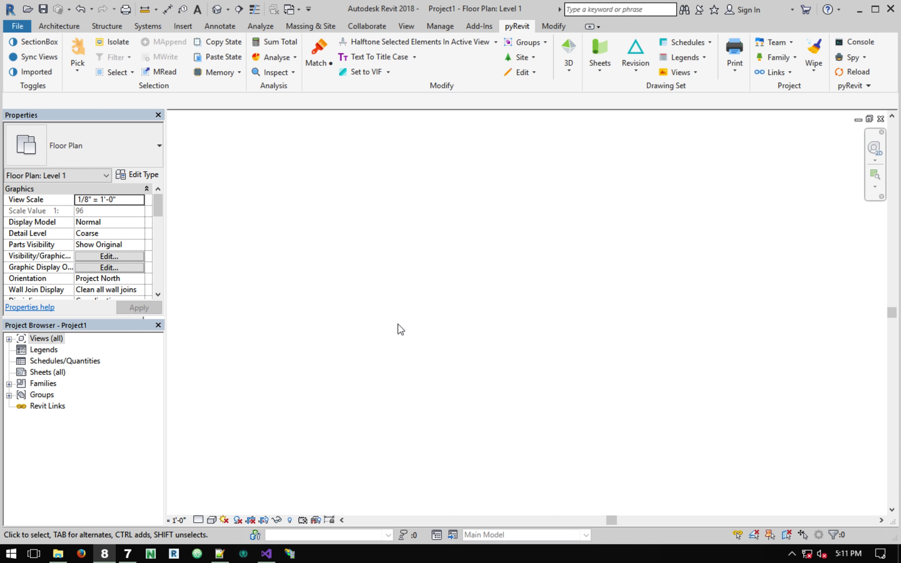
click(128, 552)
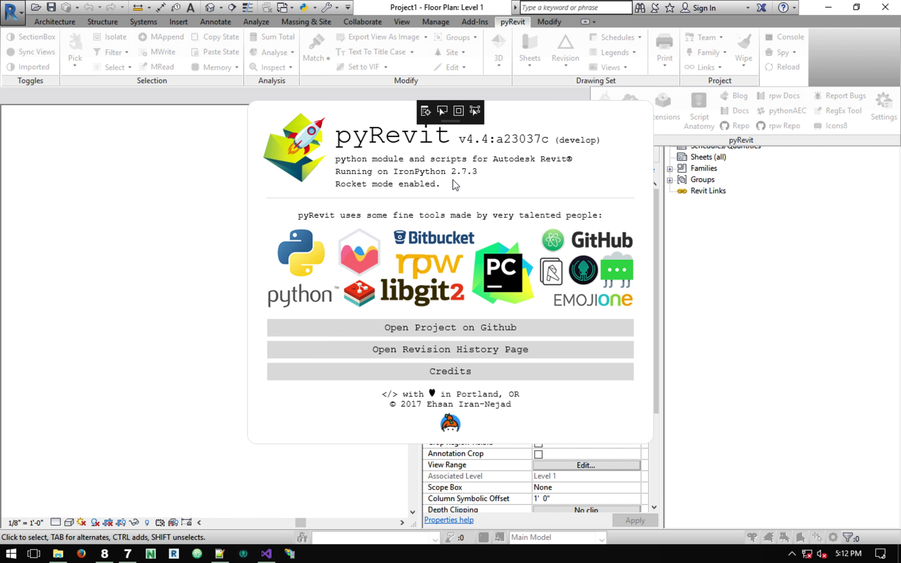
Save pyRevit Core Settings, with Dynamo 1.3 Compatibility Mode on, via Just Save Settings
key(Escape)
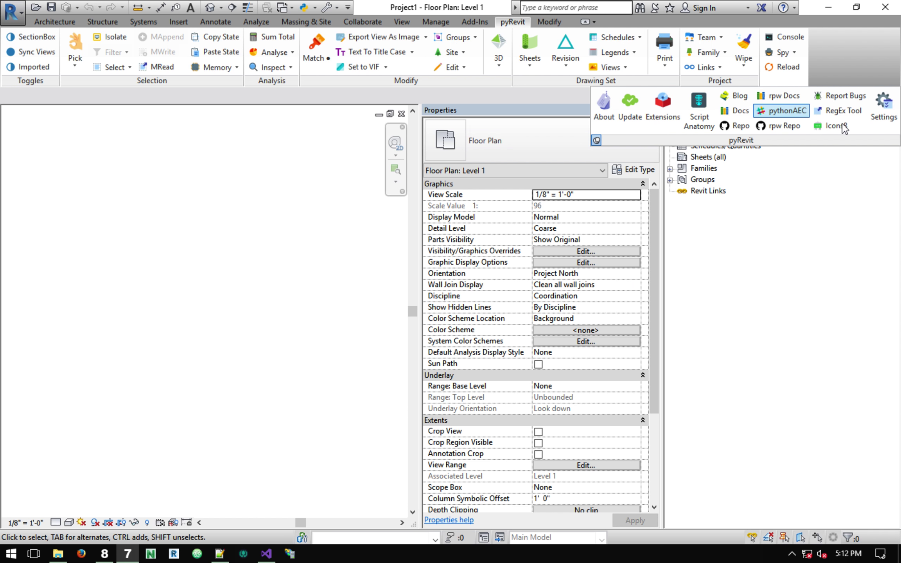
click(874, 118)
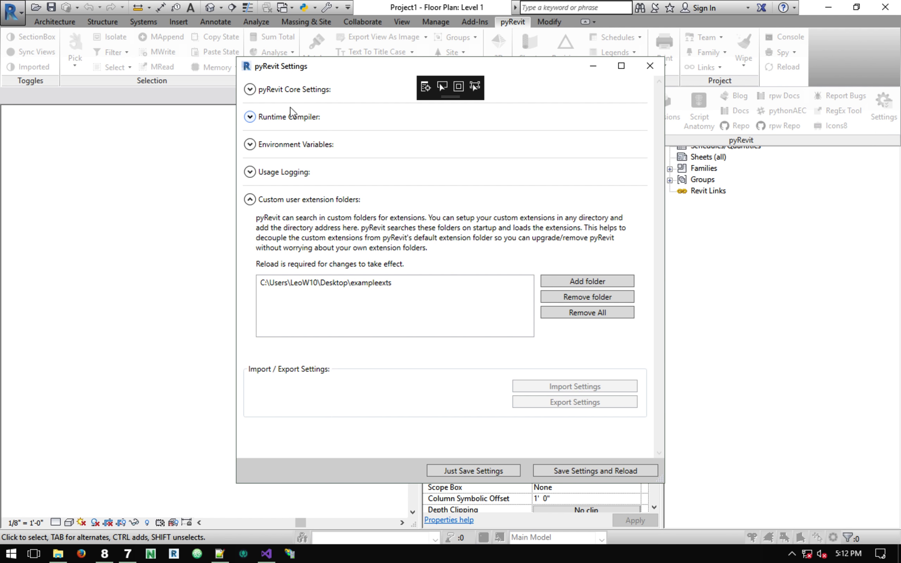
click(250, 89)
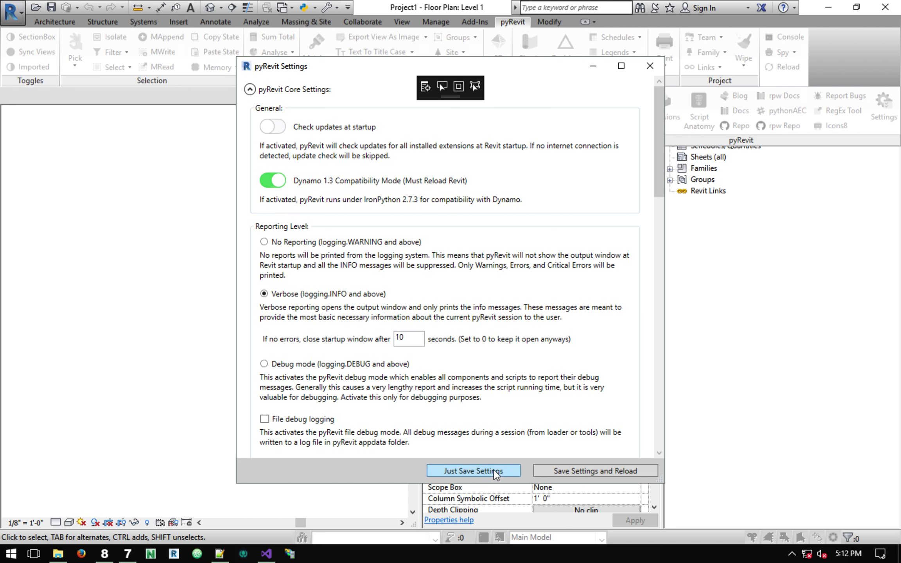
click(650, 69)
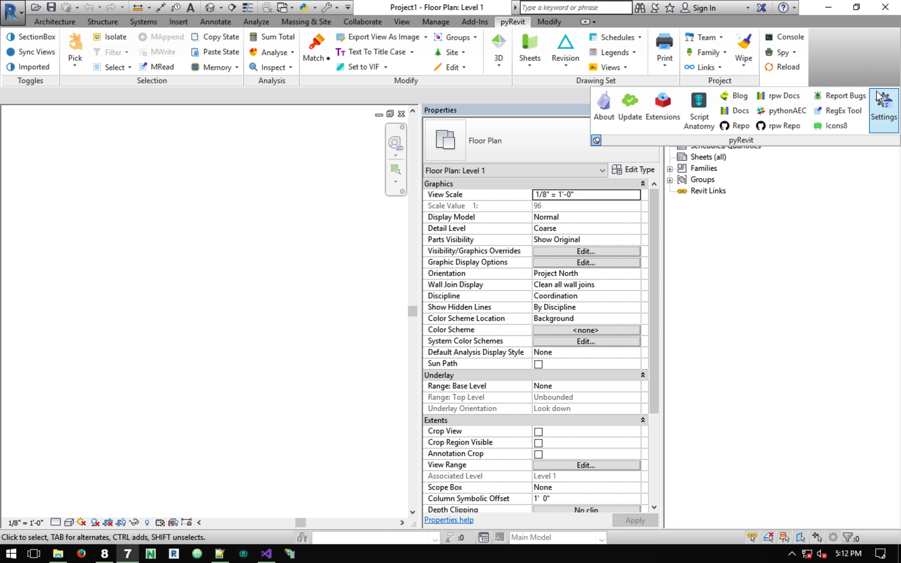
Review pyRevit Core Settings, then close Settings and the version info confirming Rocket mode enabled
click(883, 106)
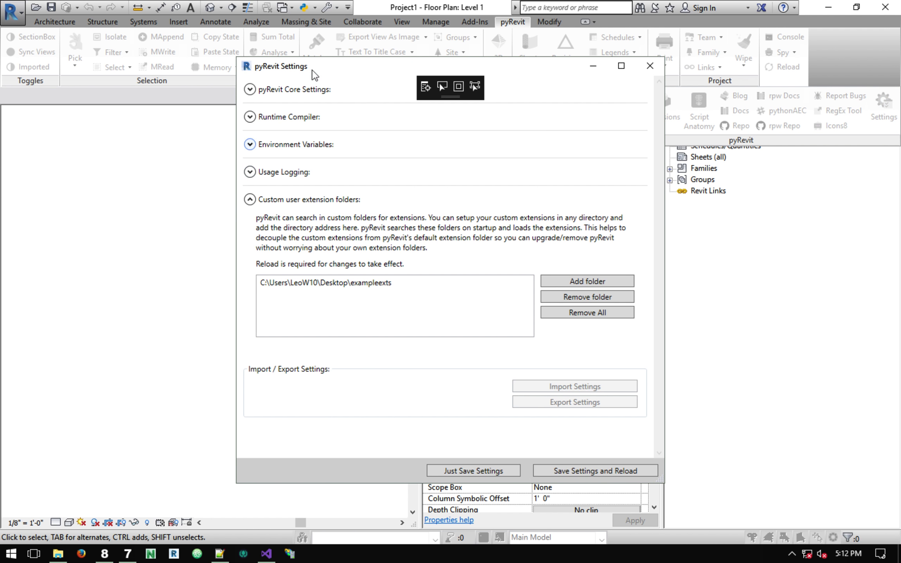
click(249, 89)
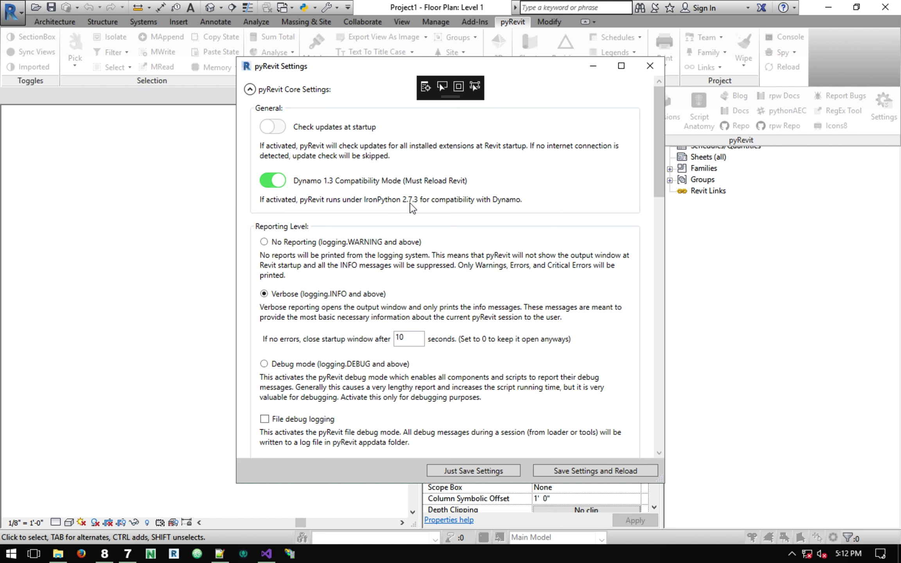
click(650, 66)
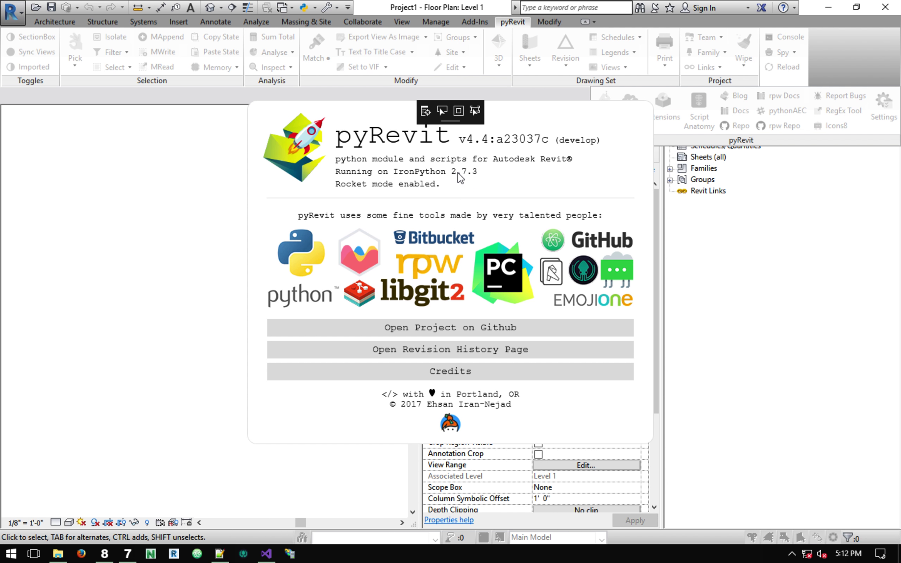
click(500, 181)
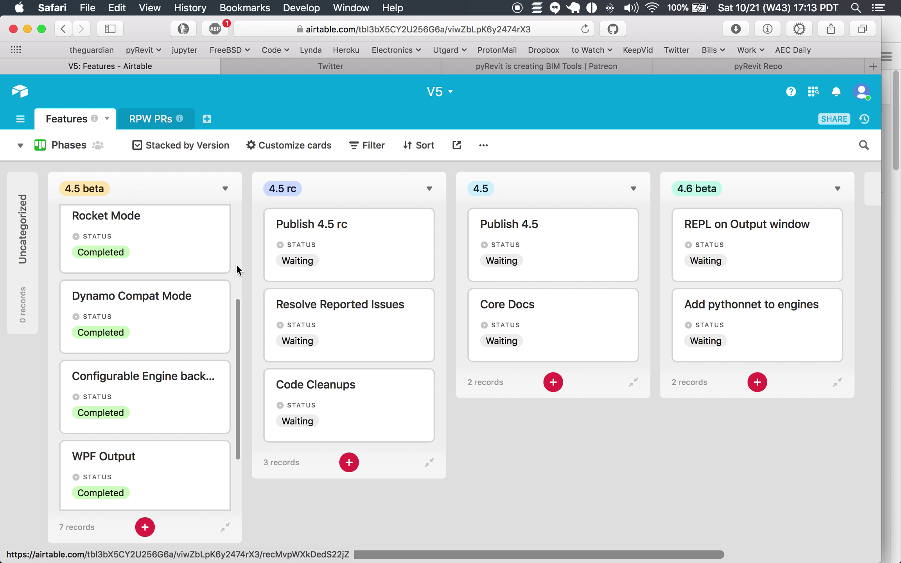
Scroll the 4.5 beta column up to Publish 4.5 beta and the Completed Rocket Mode card
scroll(138, 289, up, 3)
scroll(145, 313, up, 2)
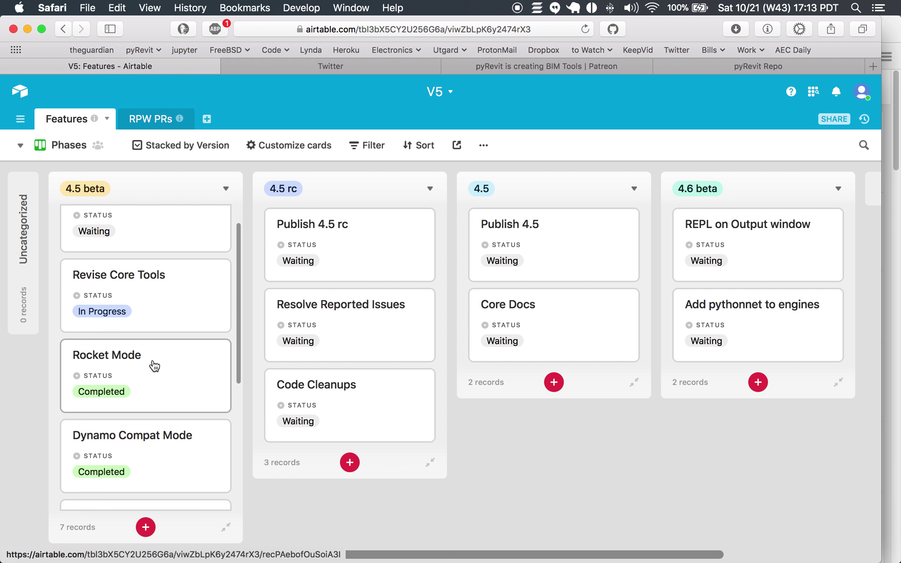
scroll(154, 365, up, 2)
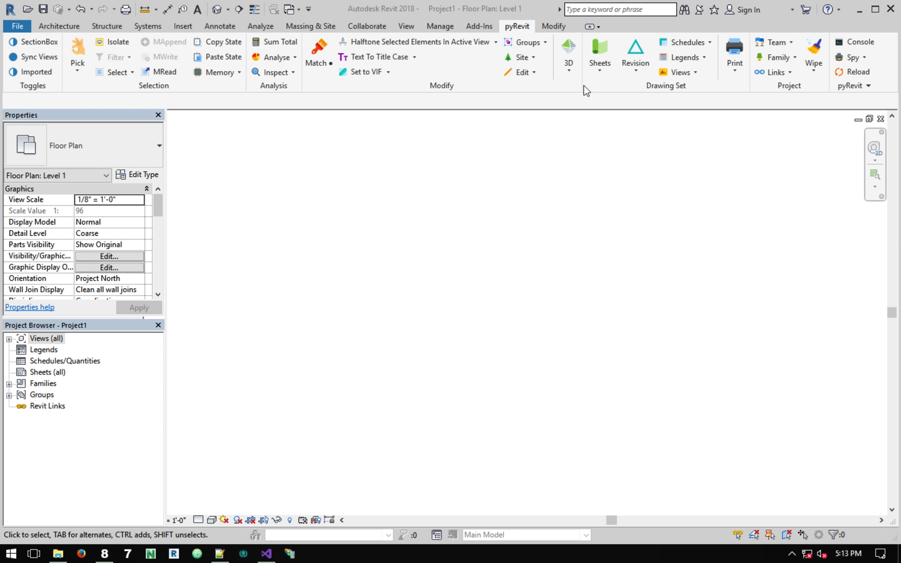
click(857, 86)
Show pyRevit Core Settings scrolled to the Development options, where Rocket Mode is on
click(869, 121)
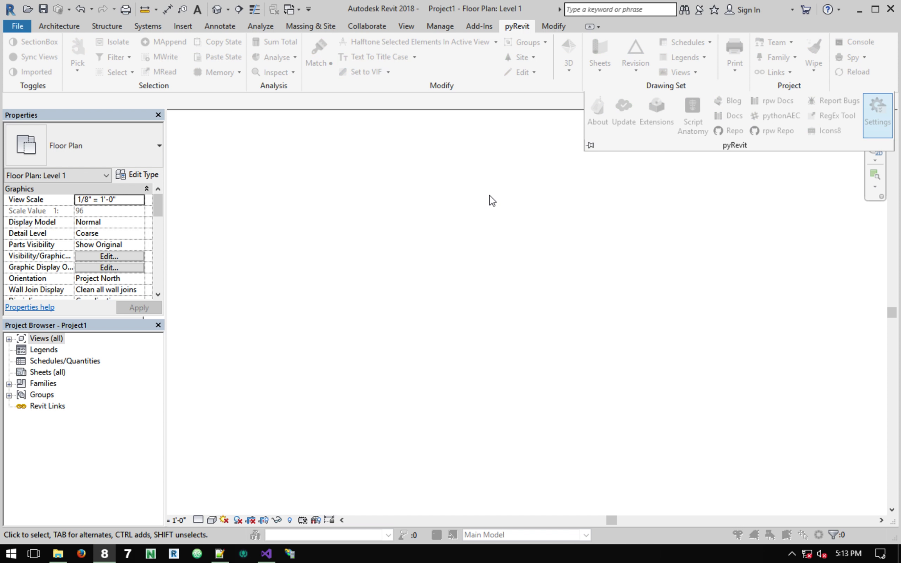
click(291, 94)
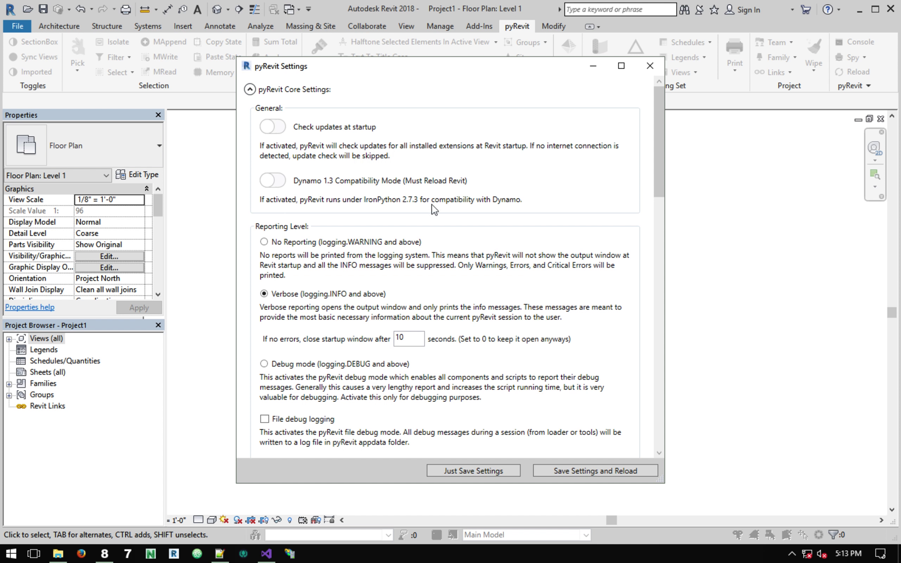
scroll(433, 209, down, 5)
scroll(433, 208, down, 7)
scroll(433, 208, down, 1)
scroll(433, 208, down, 2)
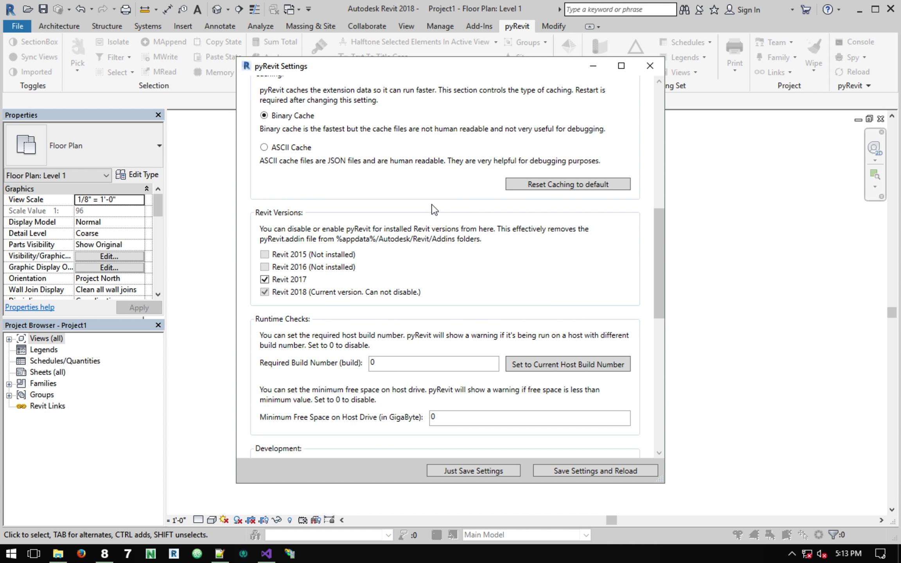
scroll(433, 208, down, 5)
scroll(433, 208, down, 3)
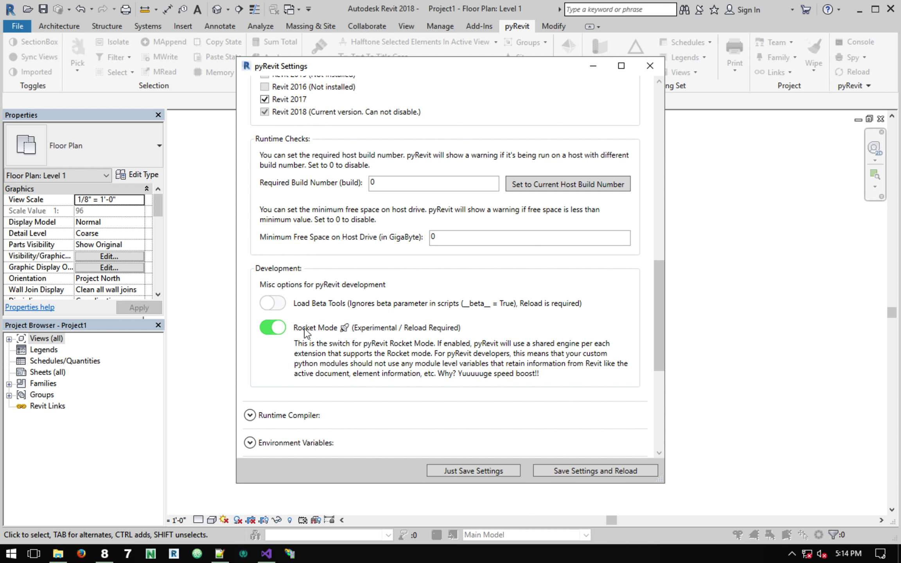
Close pyRevit Settings and inspect draw.io's IronPython Engine and left pyRevit Command package
click(650, 66)
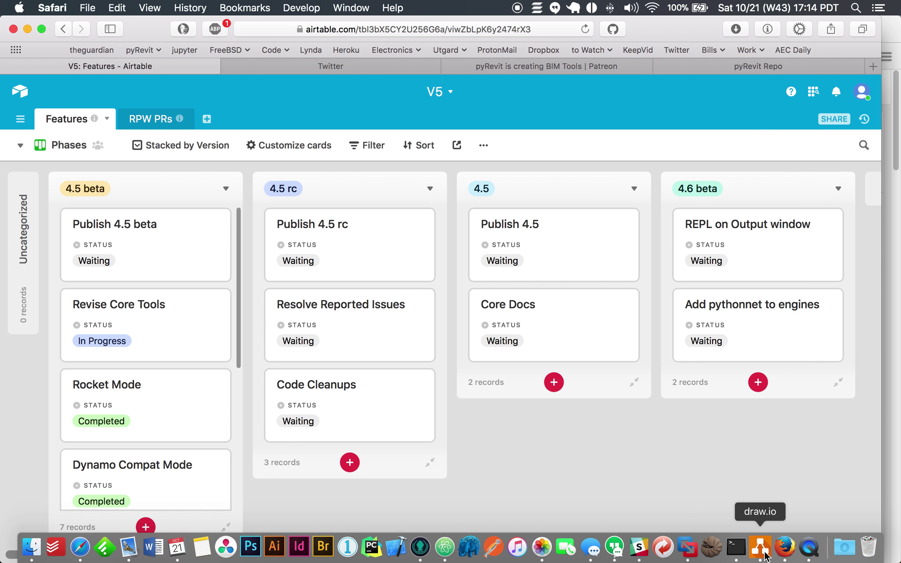
click(769, 543)
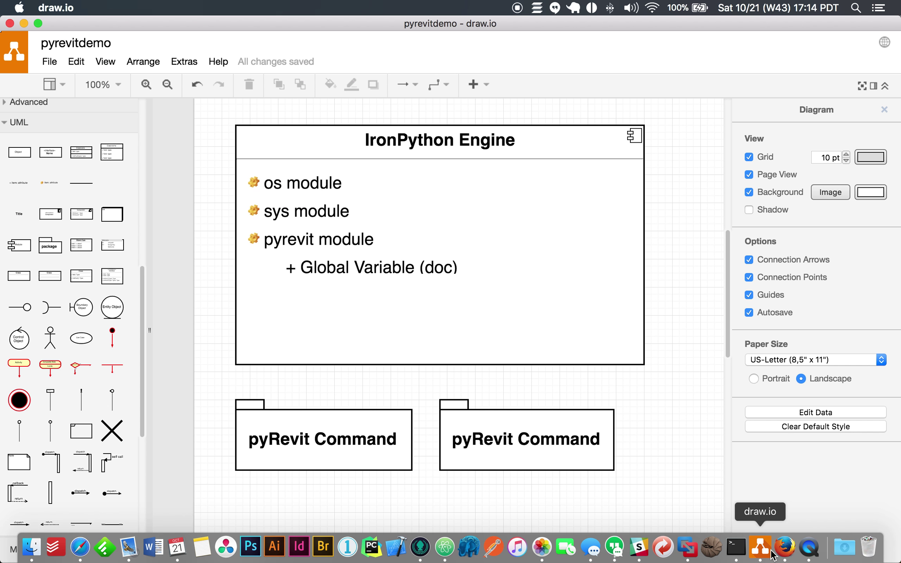
click(315, 430)
mouse_move(323, 434)
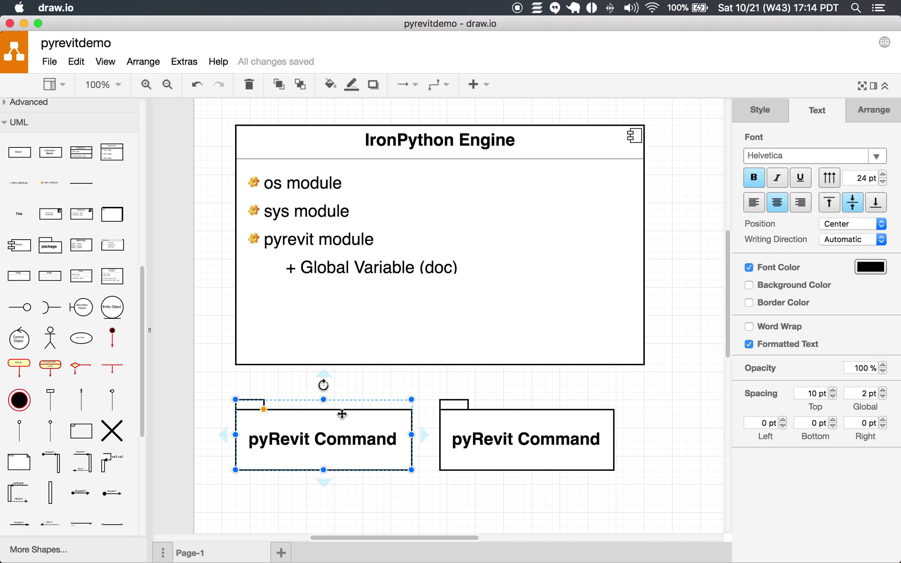
click(345, 133)
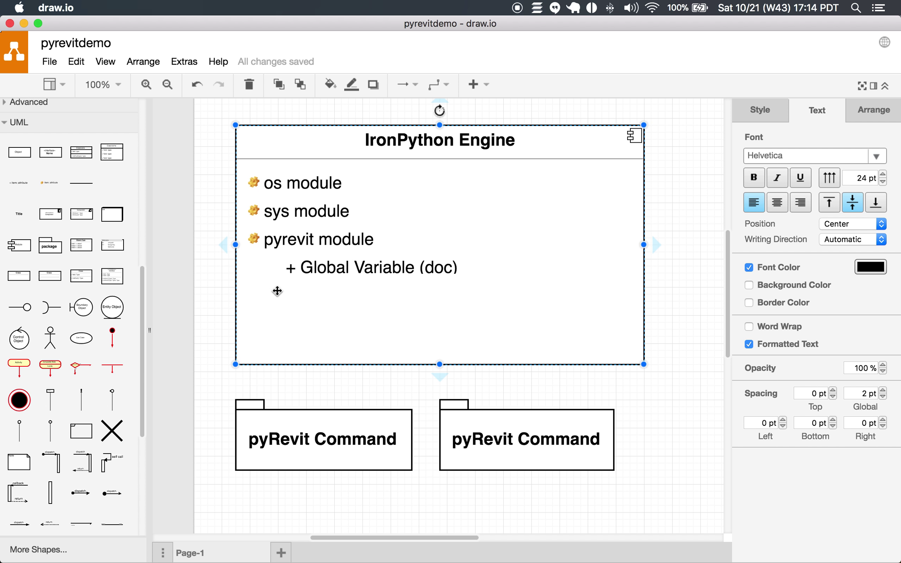
click(308, 452)
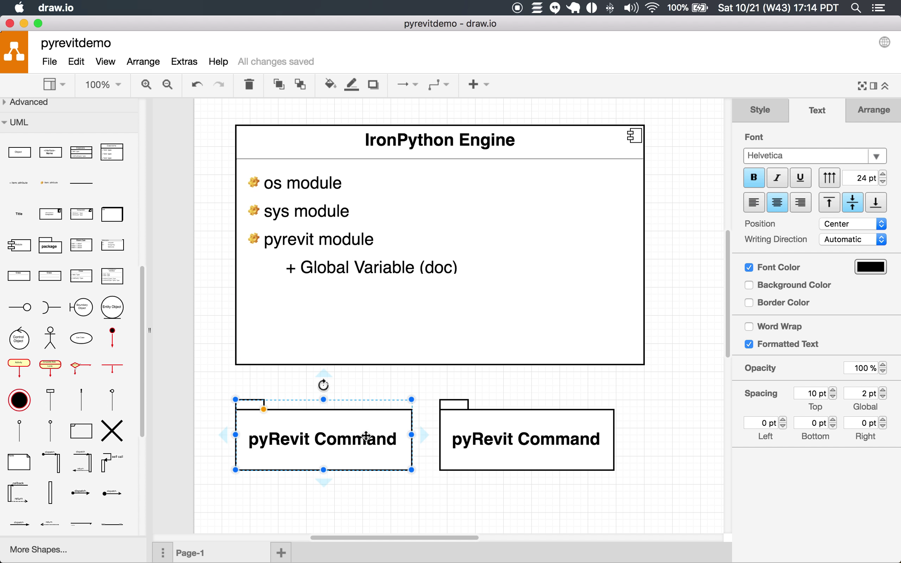
Select the IronPython Engine container and the right pyRevit Command package in turn
click(489, 146)
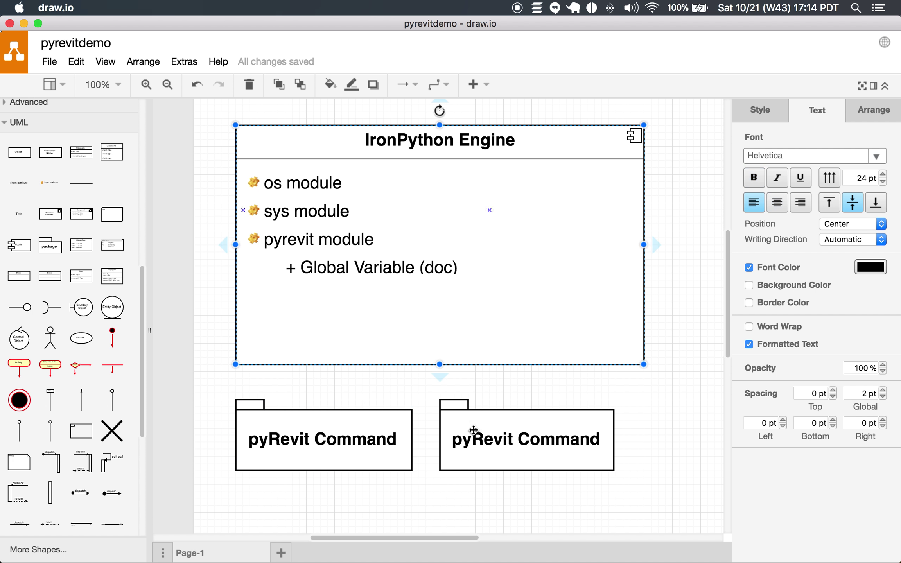
click(491, 452)
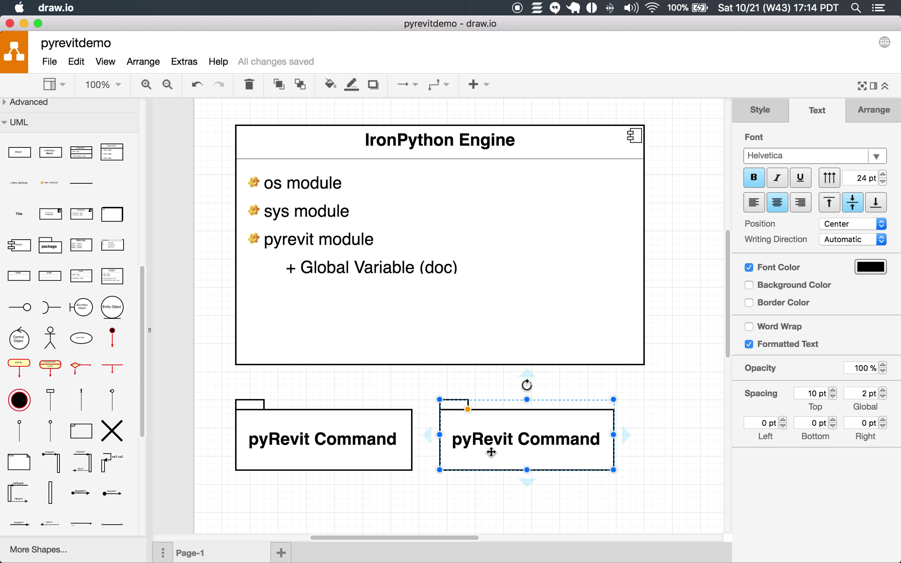
click(511, 152)
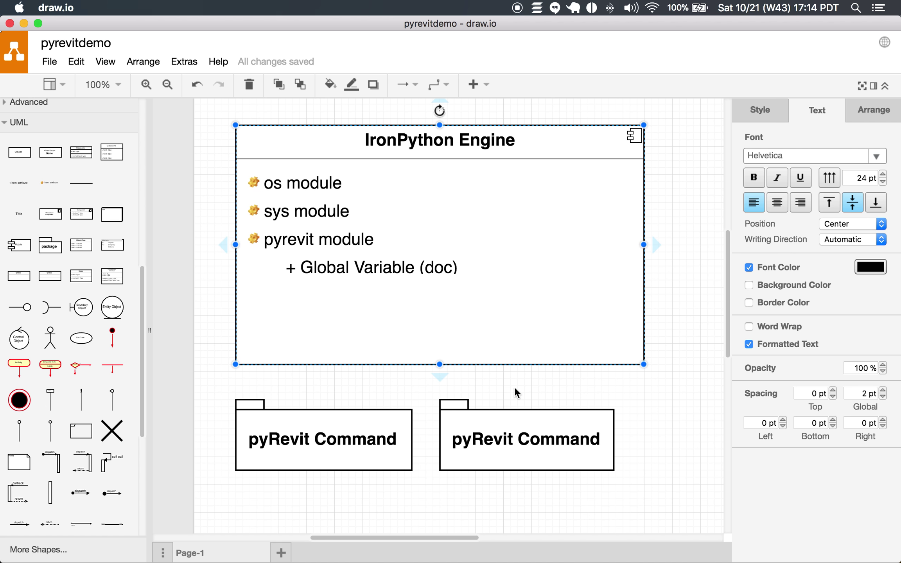
click(527, 455)
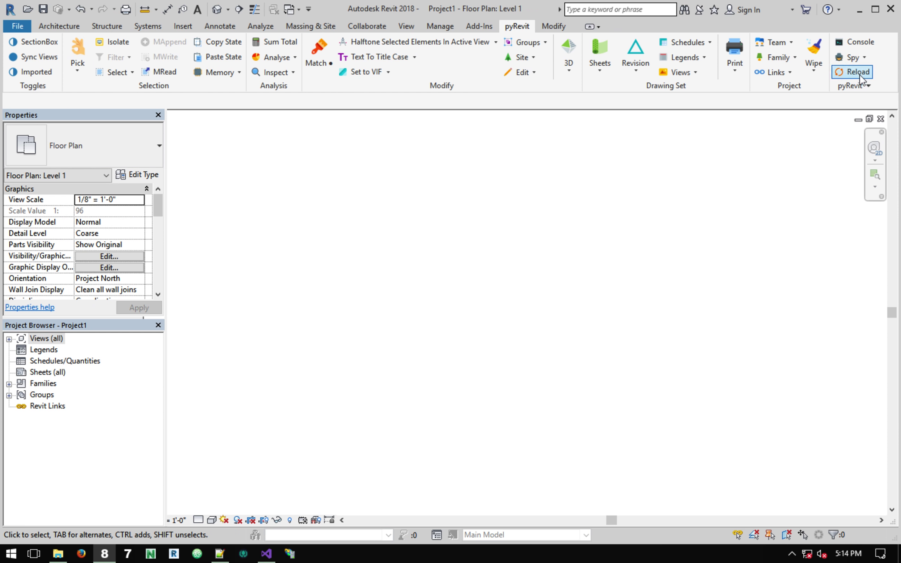
Show pyRevit Core Settings scrolled down to the Development options
click(859, 81)
click(877, 112)
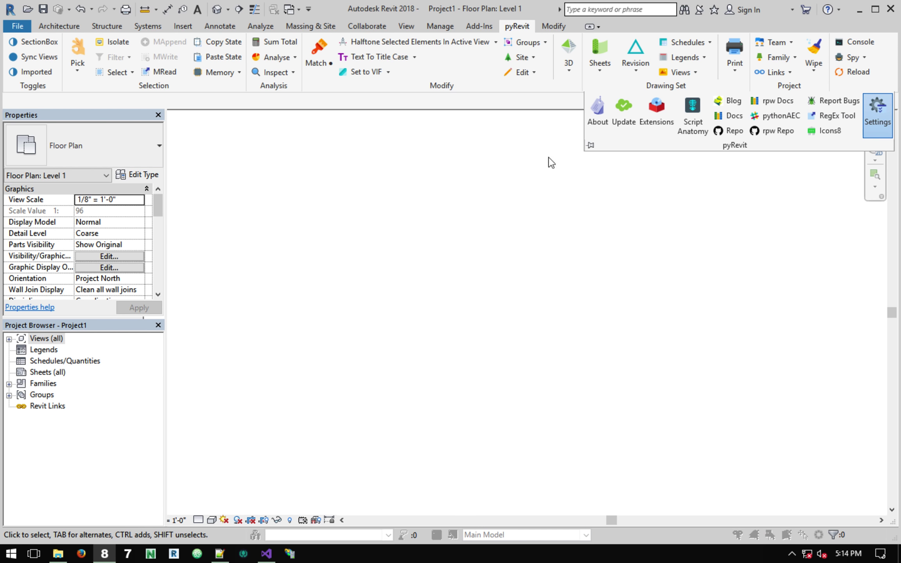
click(259, 92)
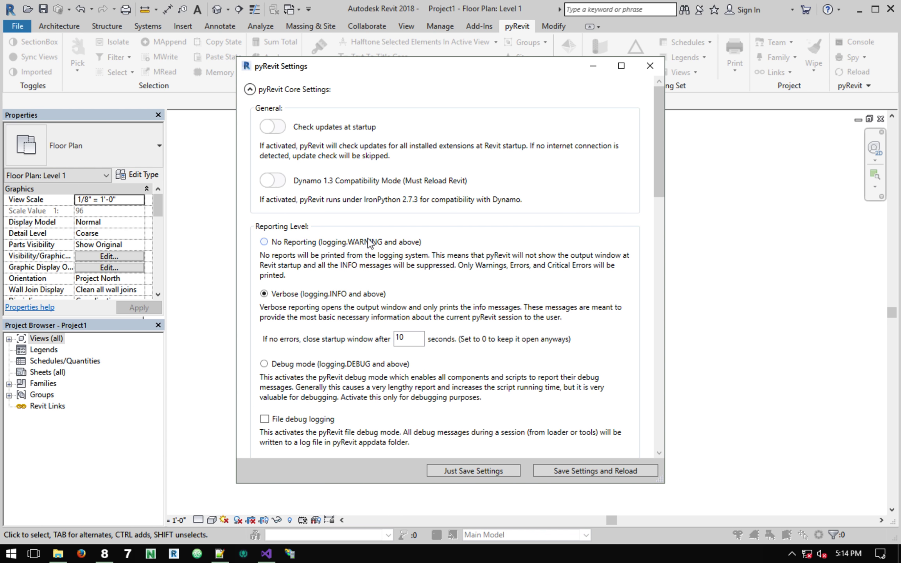
scroll(369, 243, down, 10)
scroll(369, 243, down, 4)
scroll(369, 242, down, 3)
scroll(369, 242, down, 6)
scroll(369, 242, down, 1)
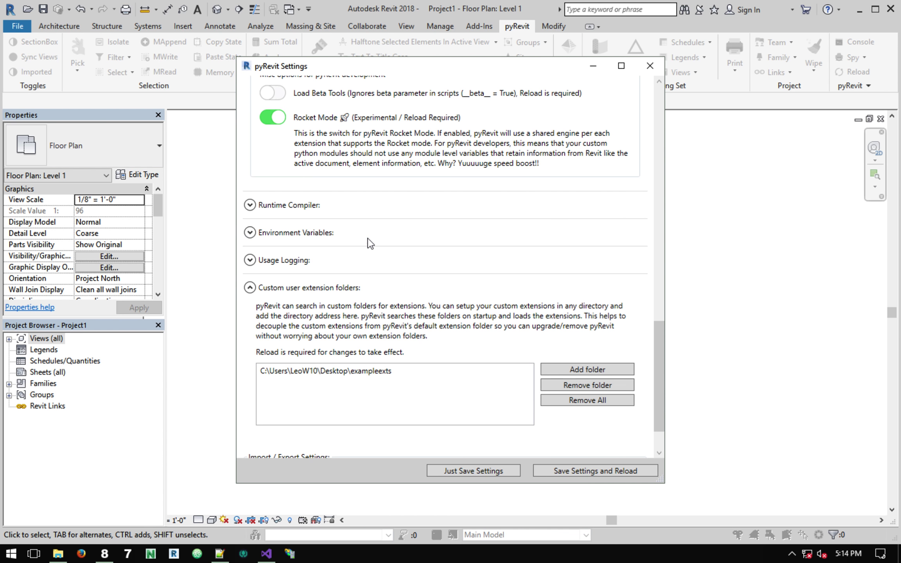
Turn Rocket Mode off, save settings and reload pyRevit, then close the reload log
click(273, 117)
click(588, 469)
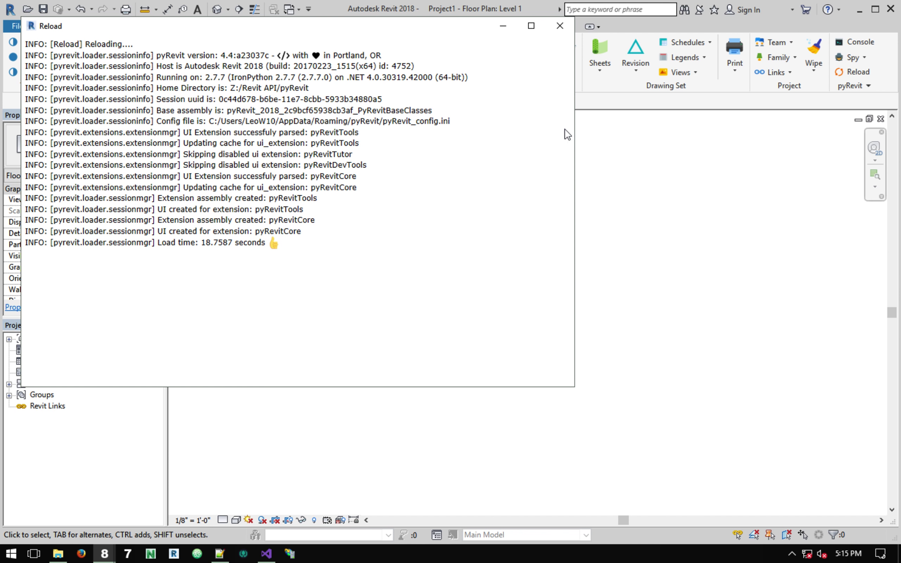
click(559, 26)
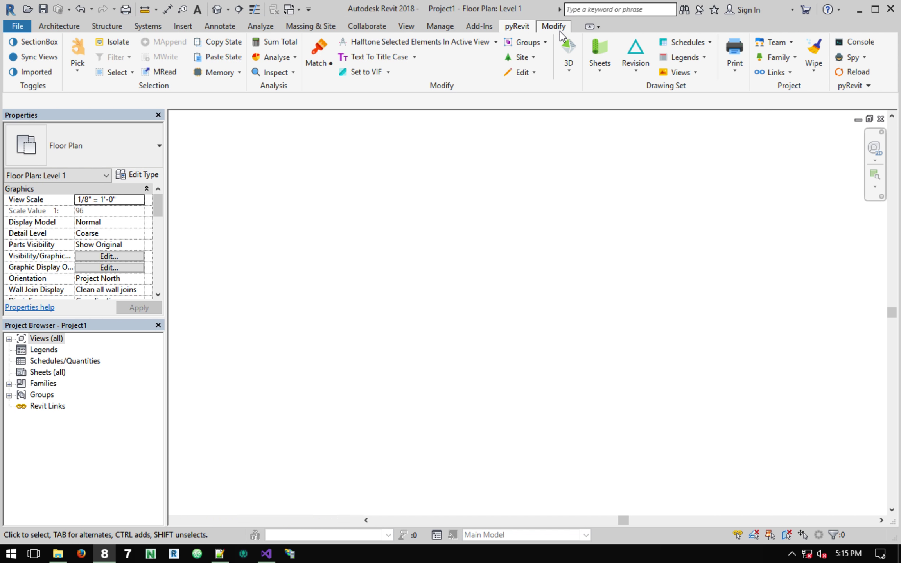
Expand the extra pyRevit tools and dismiss the pyRevit version information
click(846, 86)
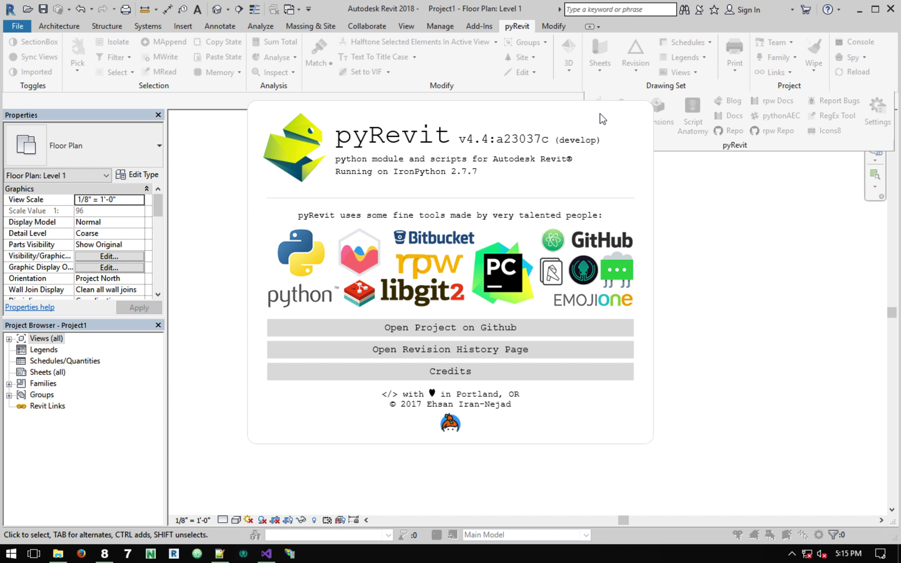
click(584, 176)
click(528, 183)
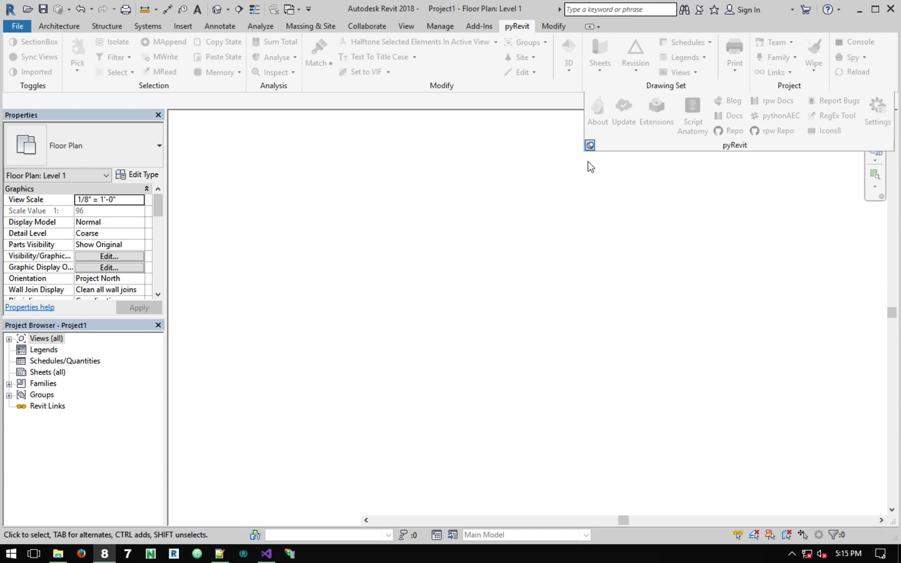
Turn Rocket Mode on under Core Settings Development, then save settings and reload pyRevit
click(882, 120)
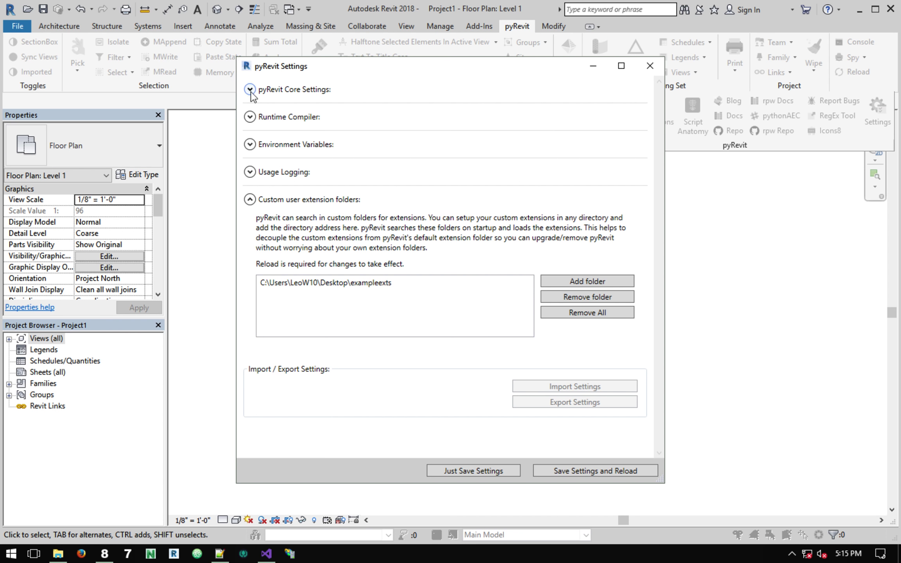
click(250, 89)
scroll(430, 264, down, 5)
scroll(430, 264, down, 4)
scroll(430, 263, down, 4)
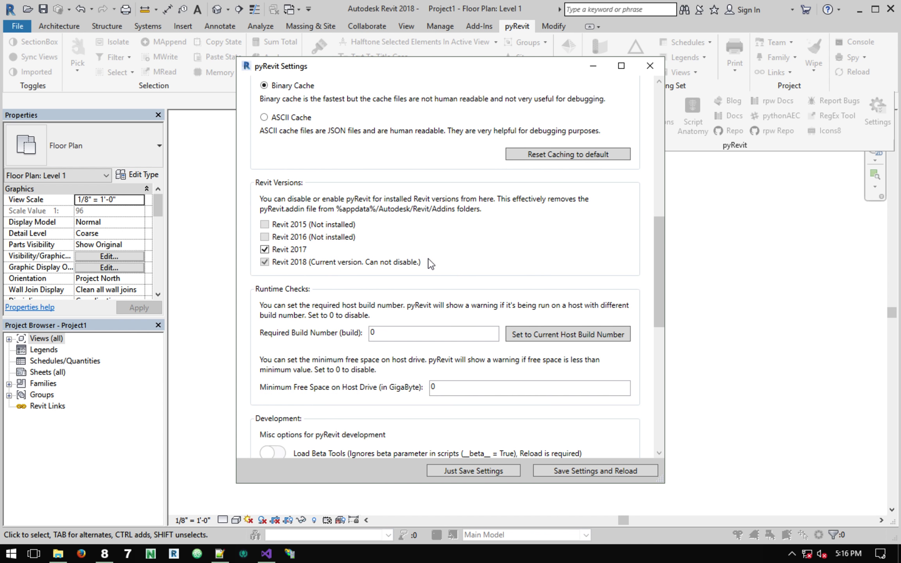
scroll(430, 264, down, 7)
click(274, 267)
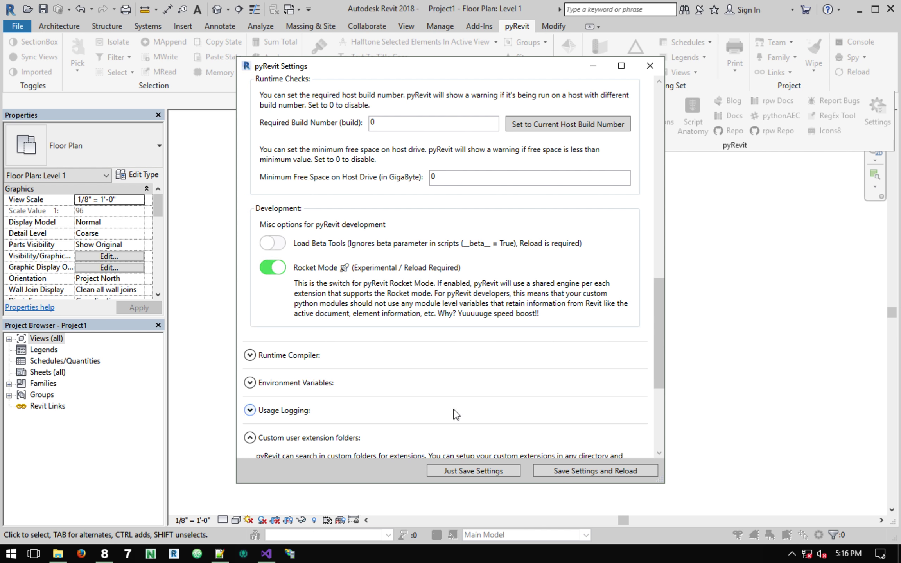
click(586, 471)
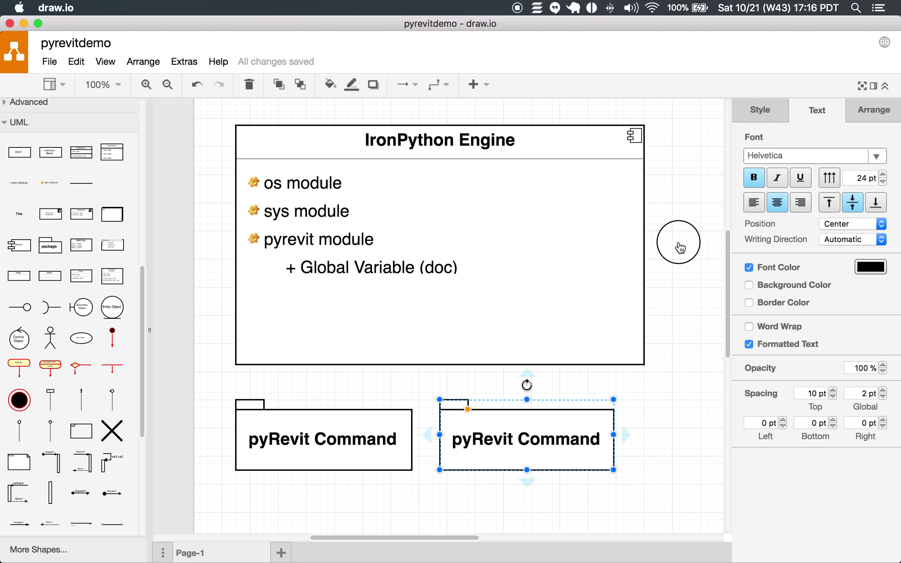
click(679, 245)
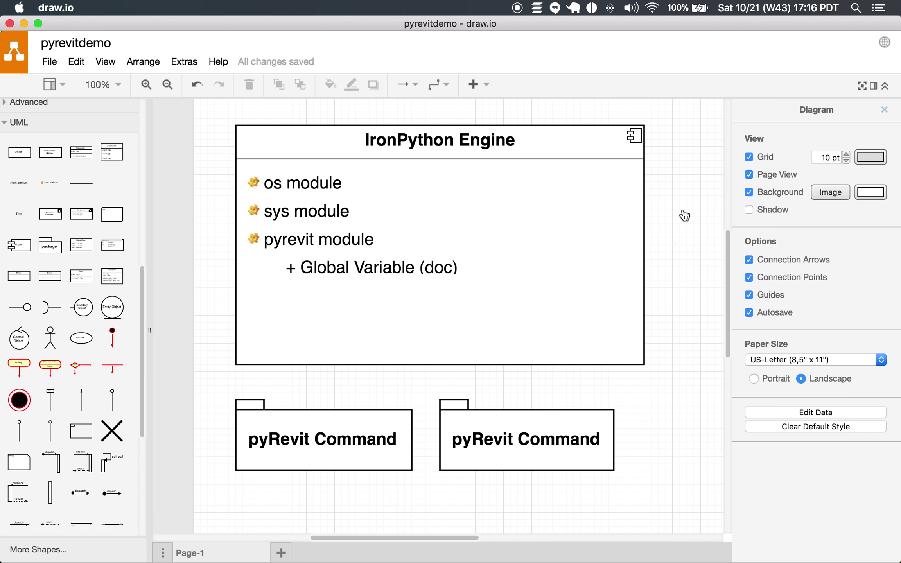
Zoom out to 70% and connect IronPython Engine to the Cached Engine (pyRevit Tab) row
click(167, 85)
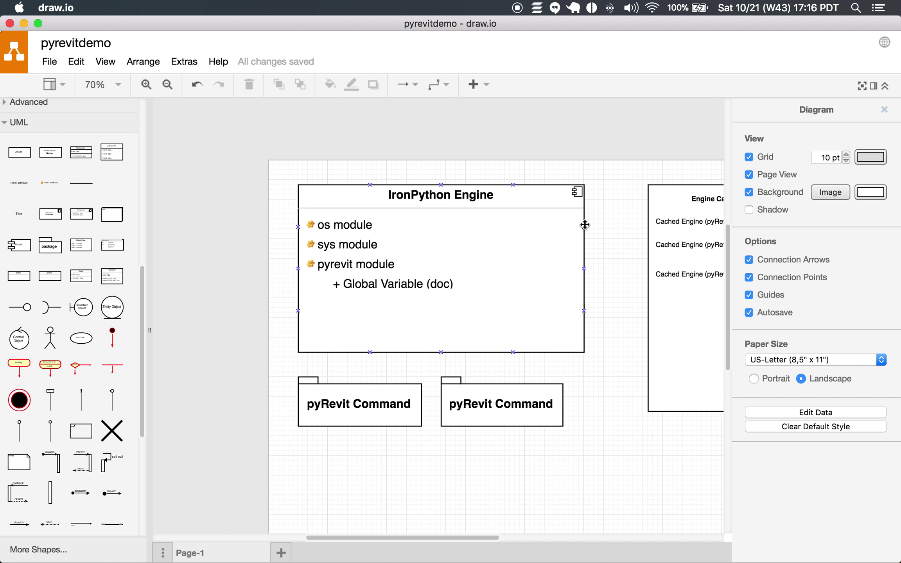
mouse_move(629, 224)
right_down()
mouse_move(455, 189)
mouse_move(521, 187)
right_up()
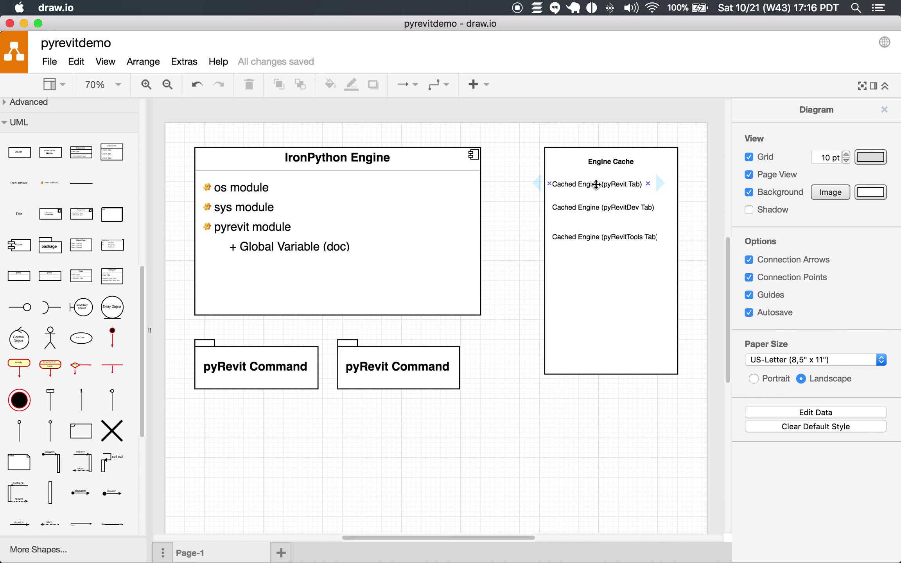
mouse_move(337, 230)
drag(481, 232, 549, 184)
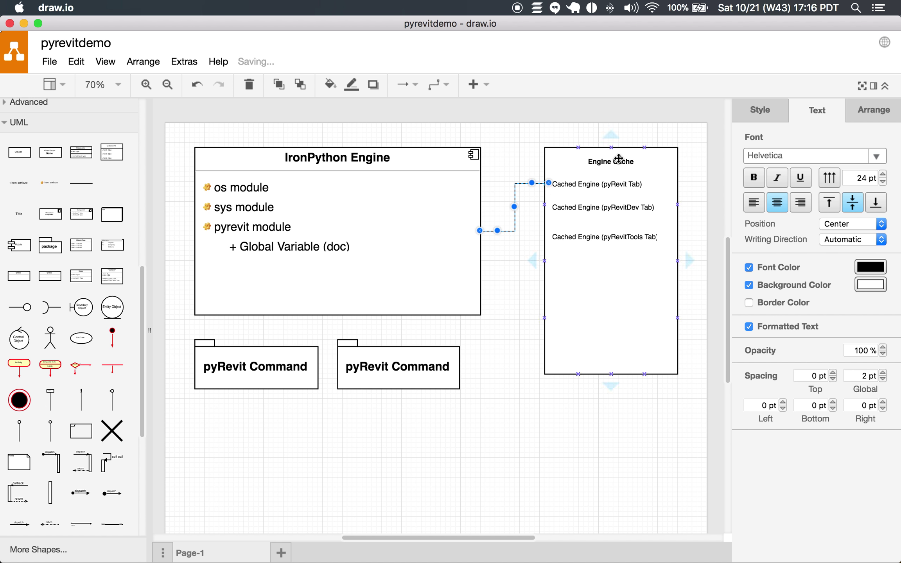
Connect IronPython Engine to the left pyRevit Command package and check both links
click(403, 162)
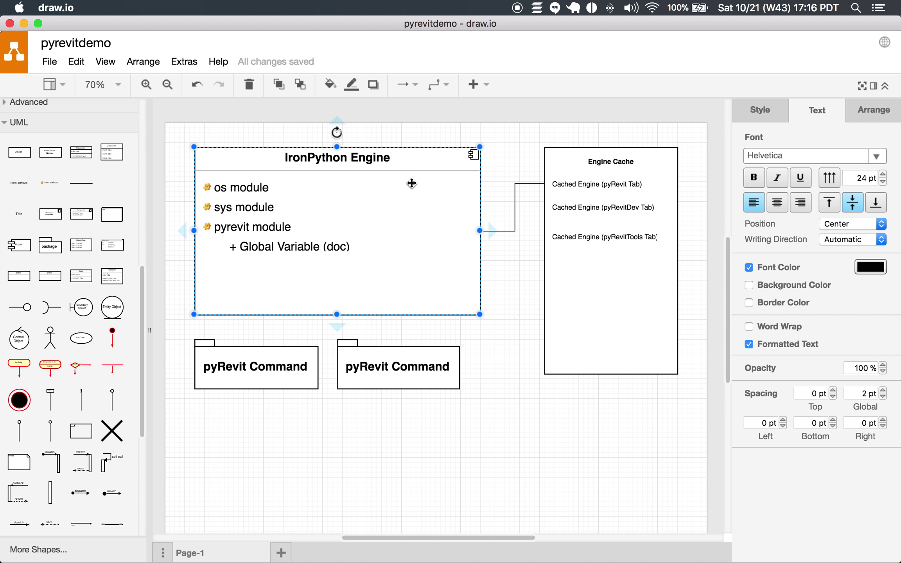
click(251, 371)
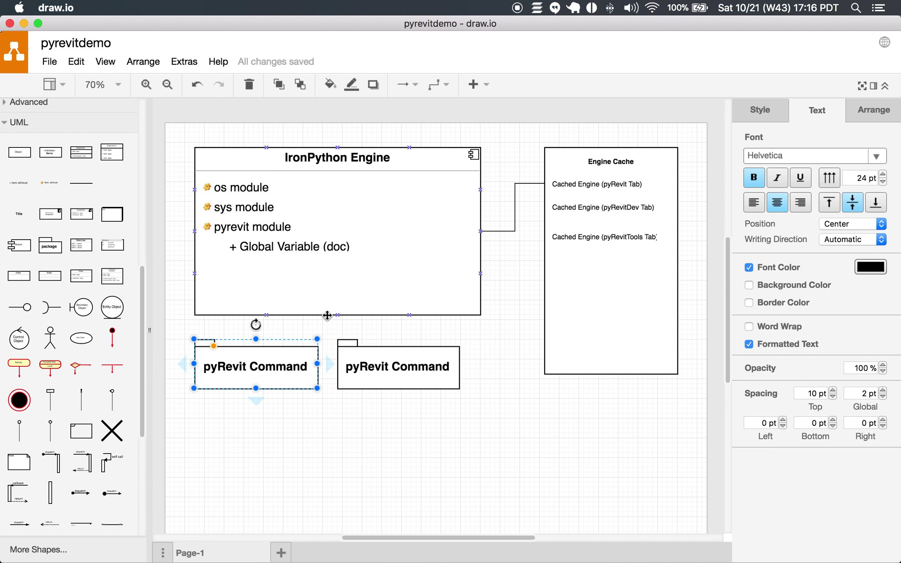
drag(337, 315, 255, 337)
click(275, 374)
click(309, 196)
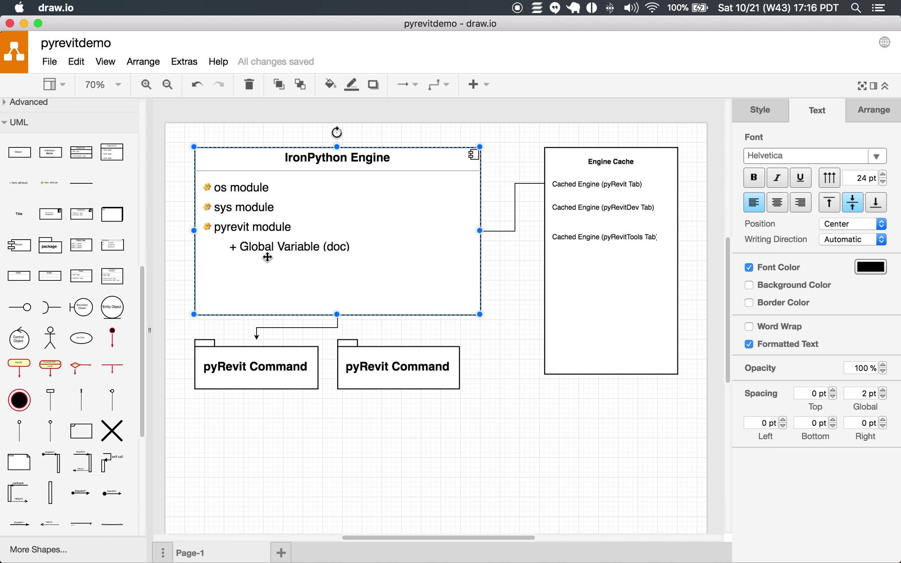
click(281, 365)
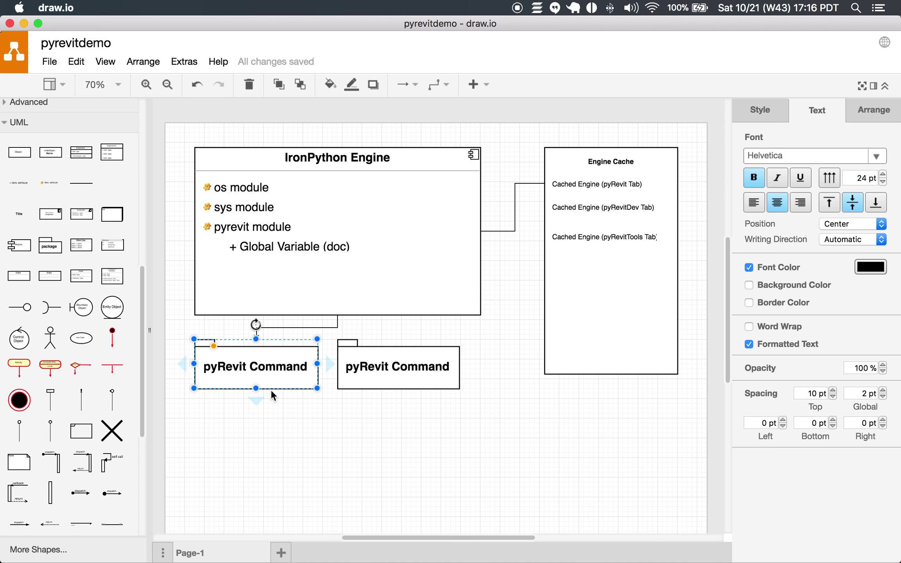
click(413, 154)
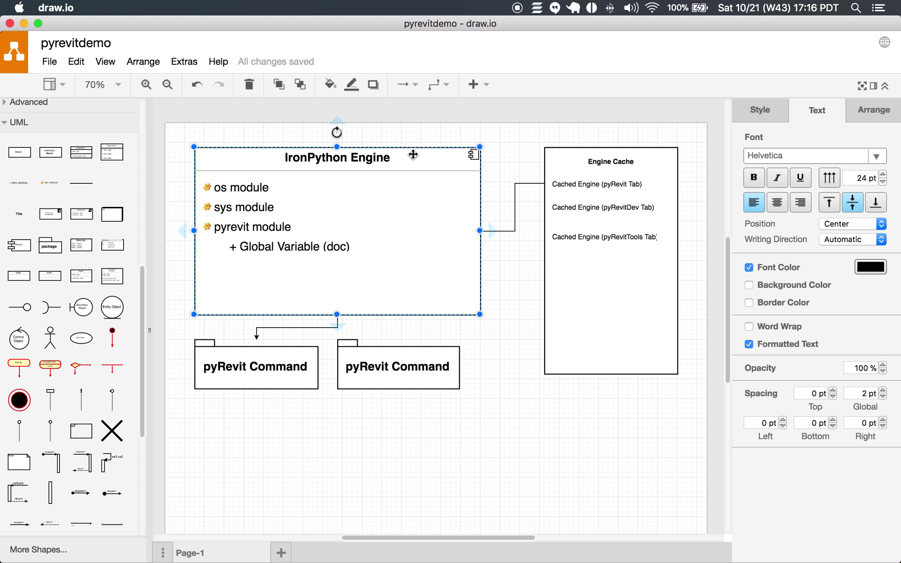
click(596, 185)
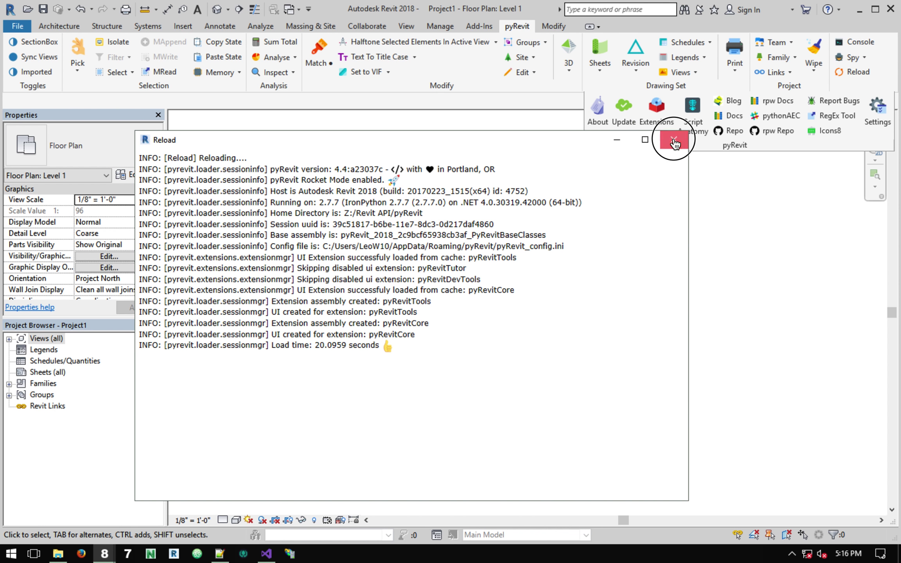
Dismiss the reload log and show pyRevit About, confirming Rocket mode is enabled
click(674, 143)
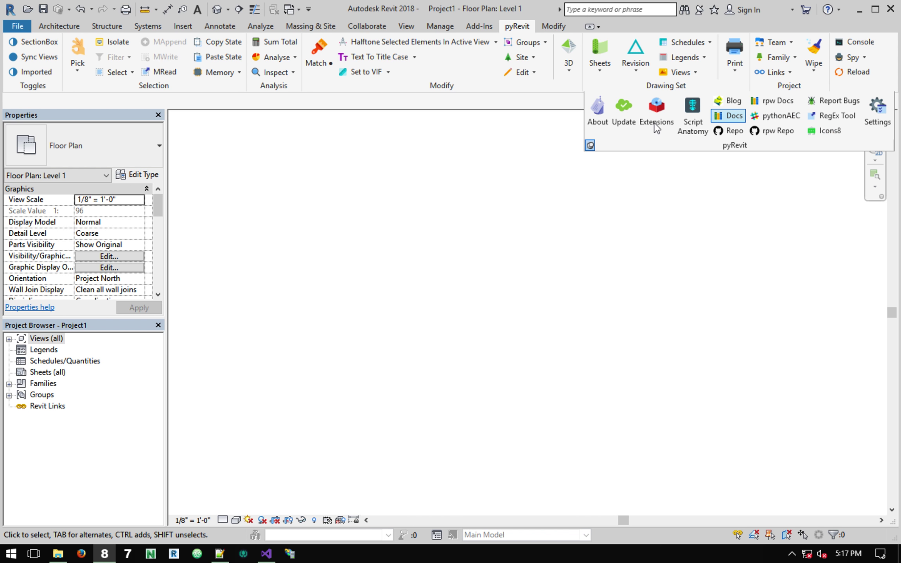
click(594, 118)
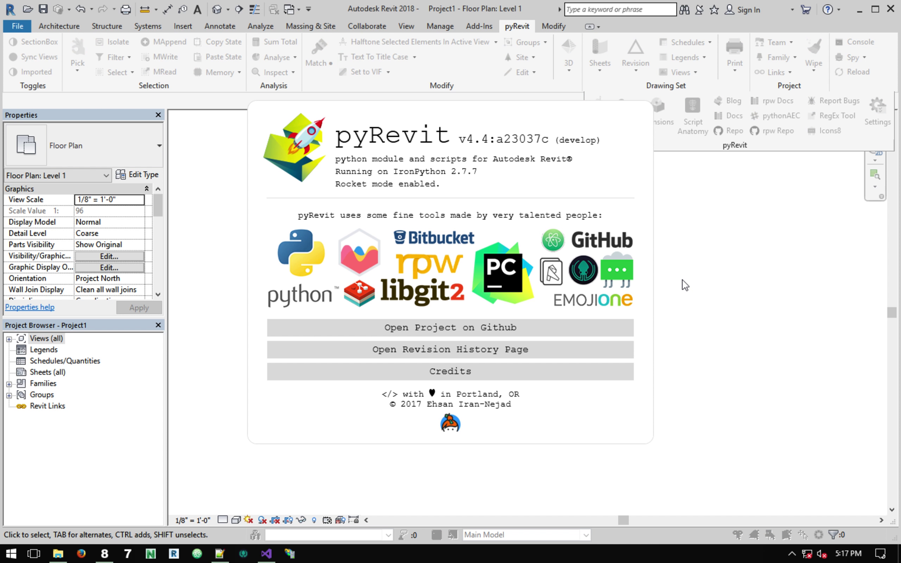
click(611, 183)
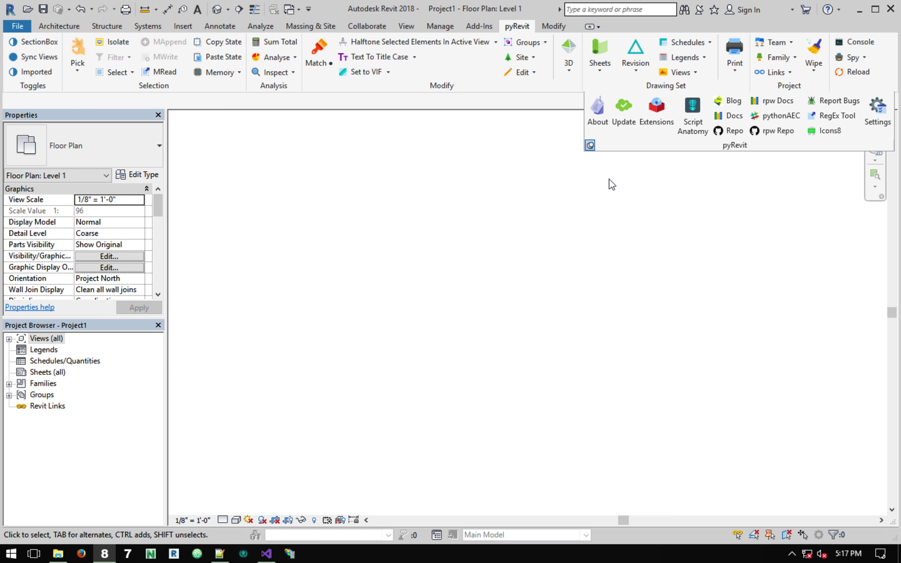
click(597, 114)
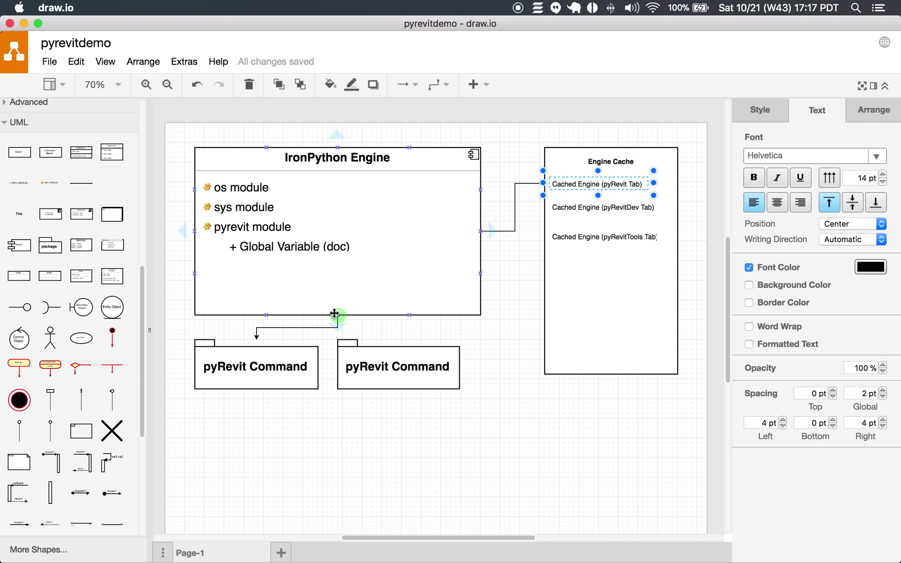
Move the second pyRevit Command down-right and shorten the IronPython Engine box
drag(410, 383, 448, 422)
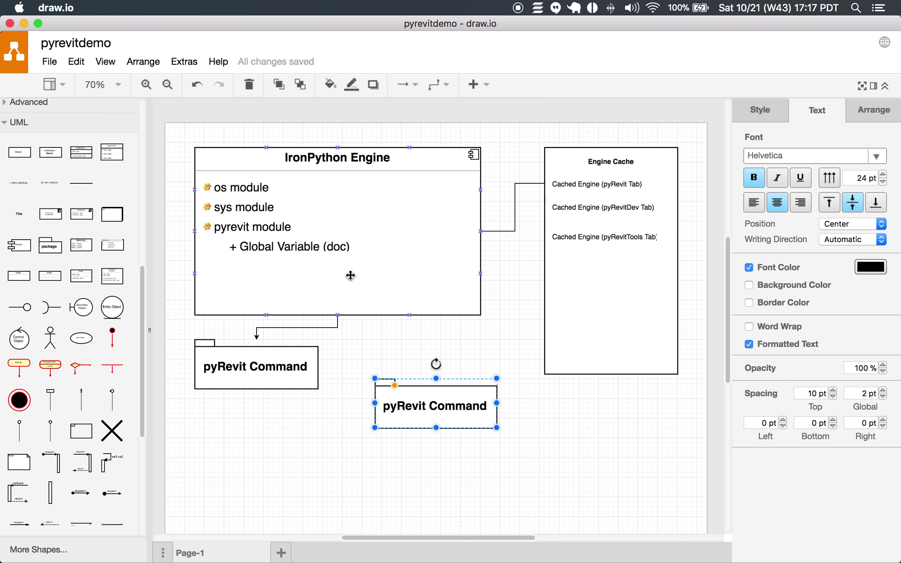
click(339, 281)
click(335, 313)
drag(336, 312, 337, 264)
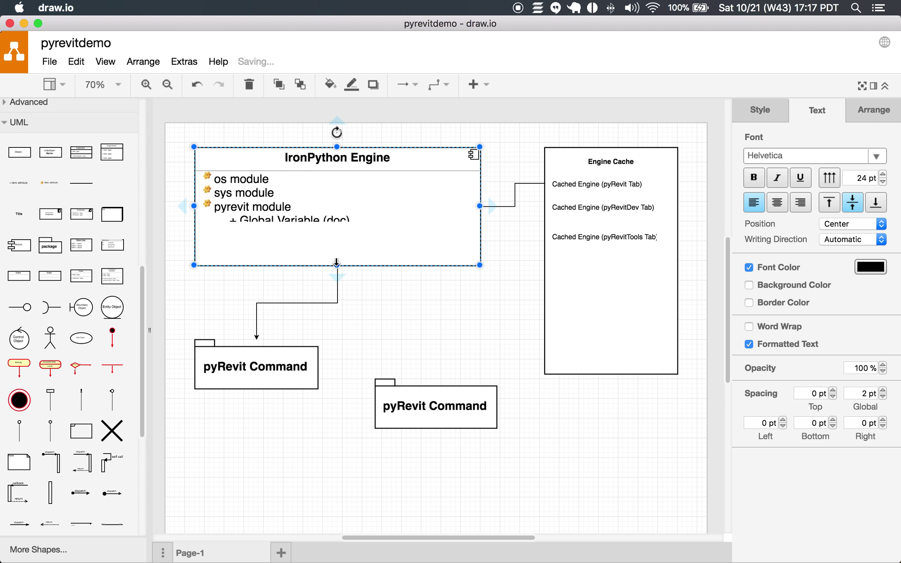
mouse_move(360, 247)
mouse_down()
mouse_move(361, 268)
mouse_move(337, 305)
mouse_up()
click(371, 312)
Link IronPython Engine to the second pyRevit Command with an arrow, then close Revit's About info
click(385, 279)
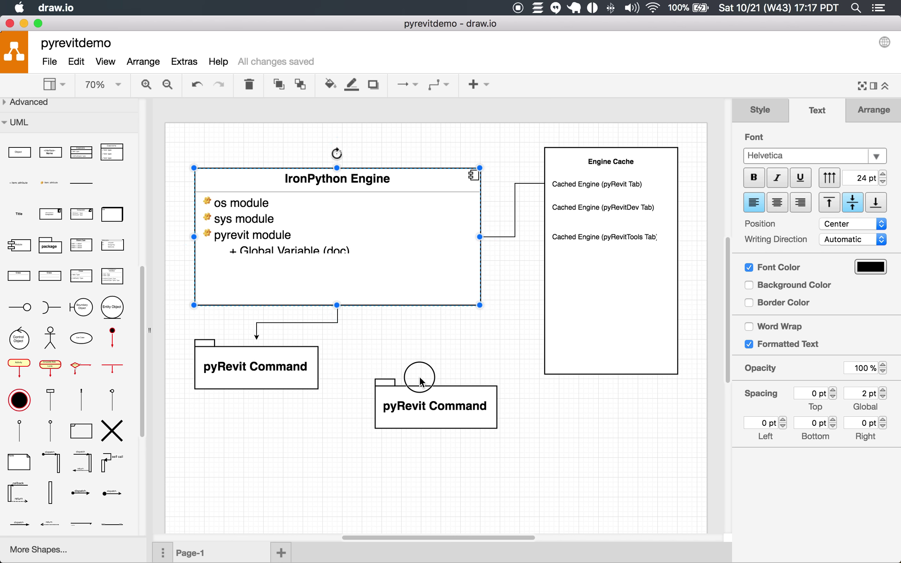
click(410, 307)
mouse_move(409, 305)
mouse_down()
mouse_move(412, 375)
mouse_move(434, 385)
mouse_up()
click(457, 352)
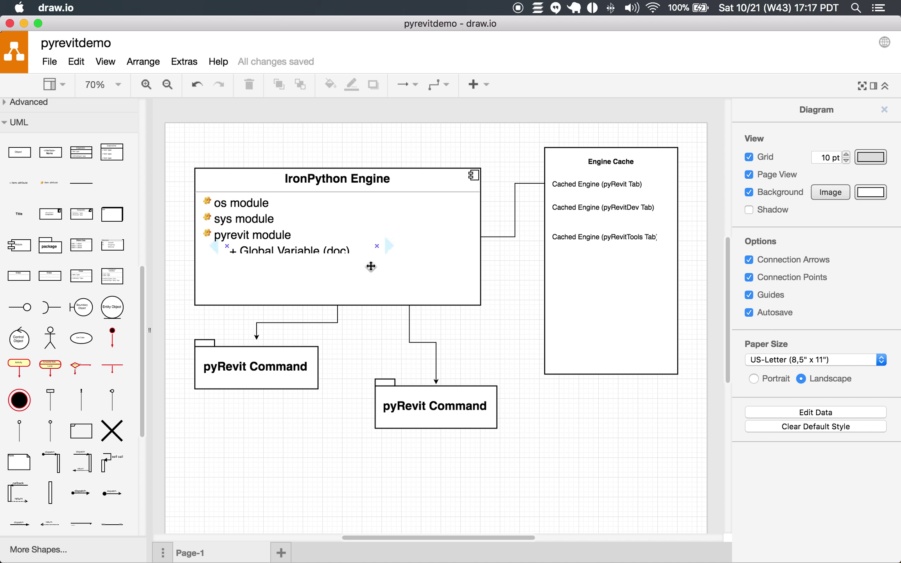
key(ctrl+Right)
click(648, 175)
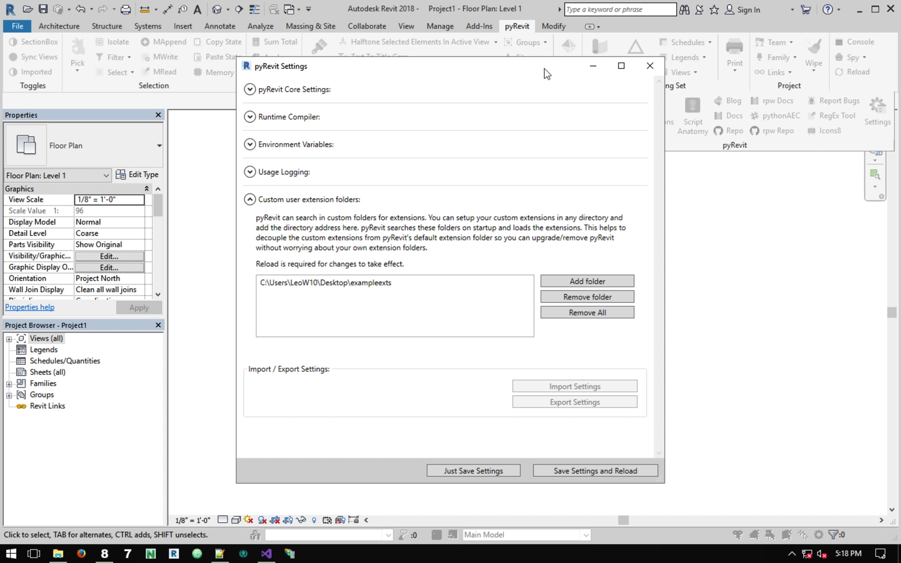
Close pyRevit Settings without changes, leaving the empty Level 1 floor plan
click(650, 66)
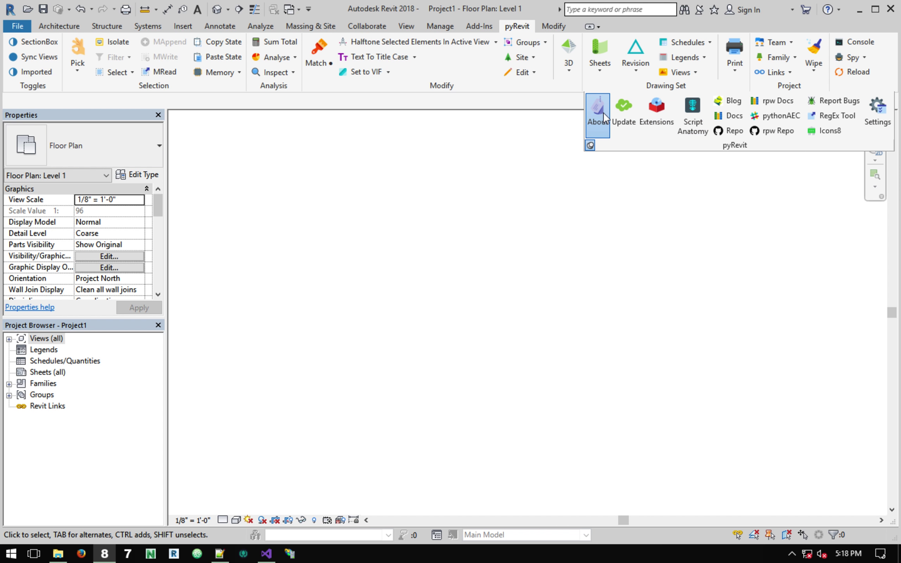
click(603, 113)
click(531, 201)
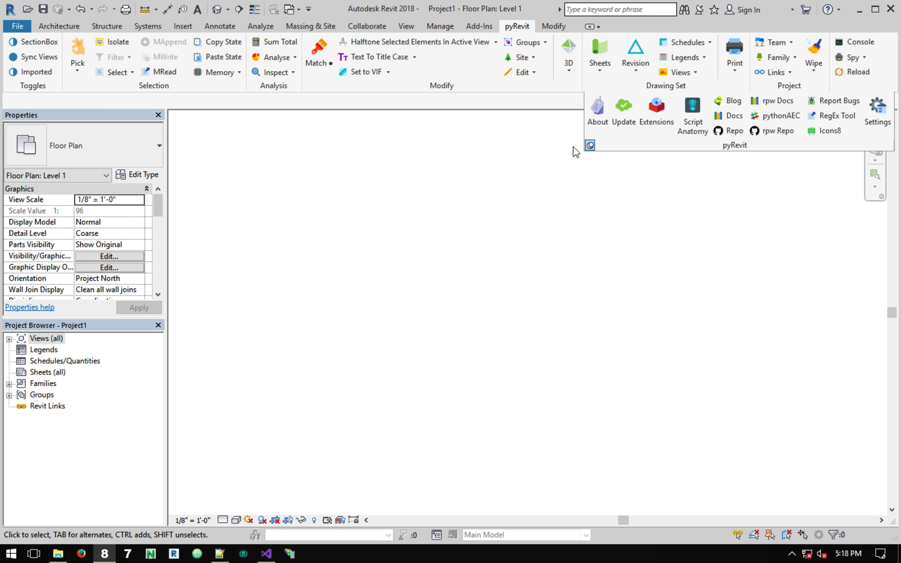
click(601, 122)
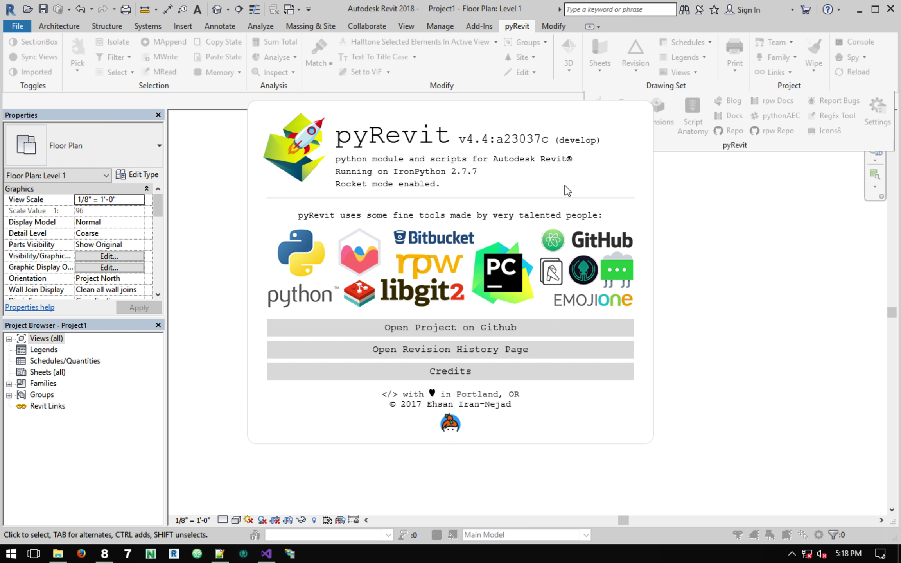
key(Escape)
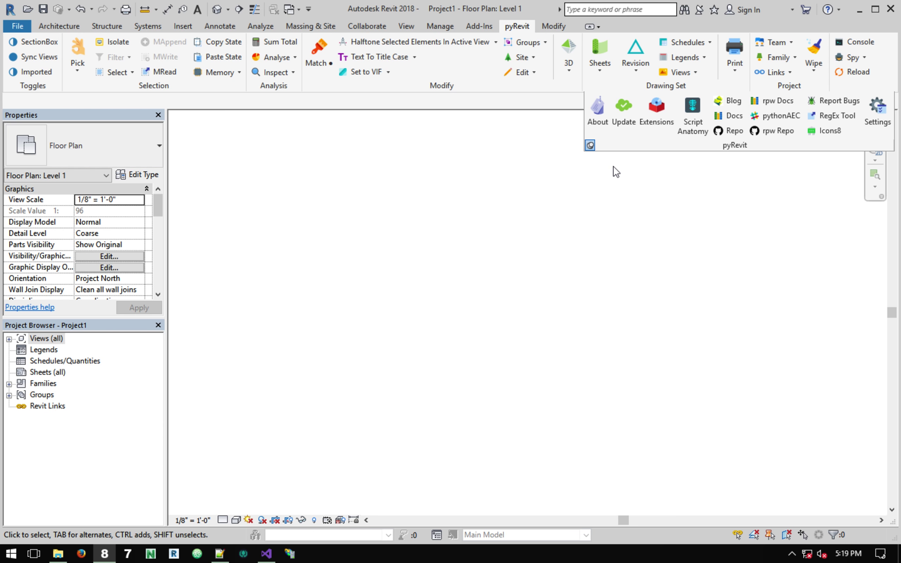
click(600, 130)
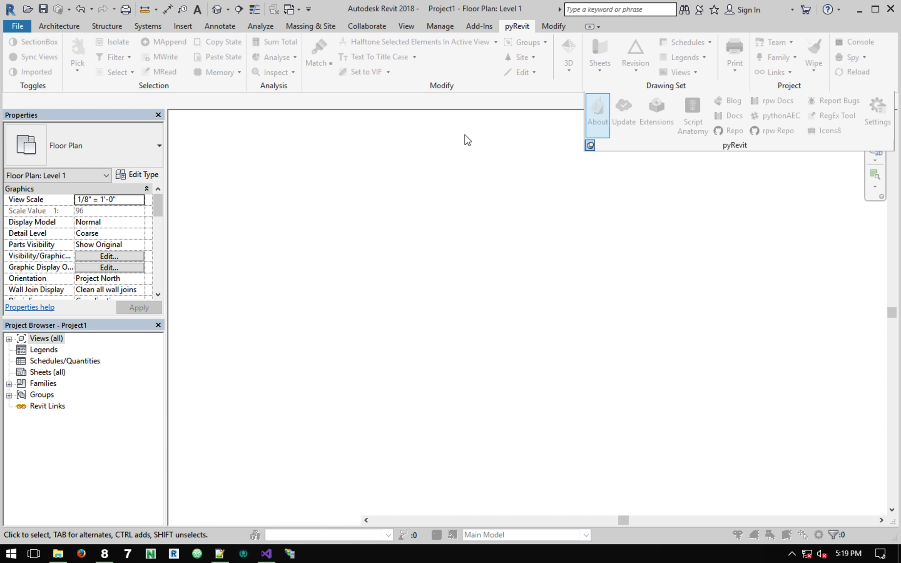
key(Escape)
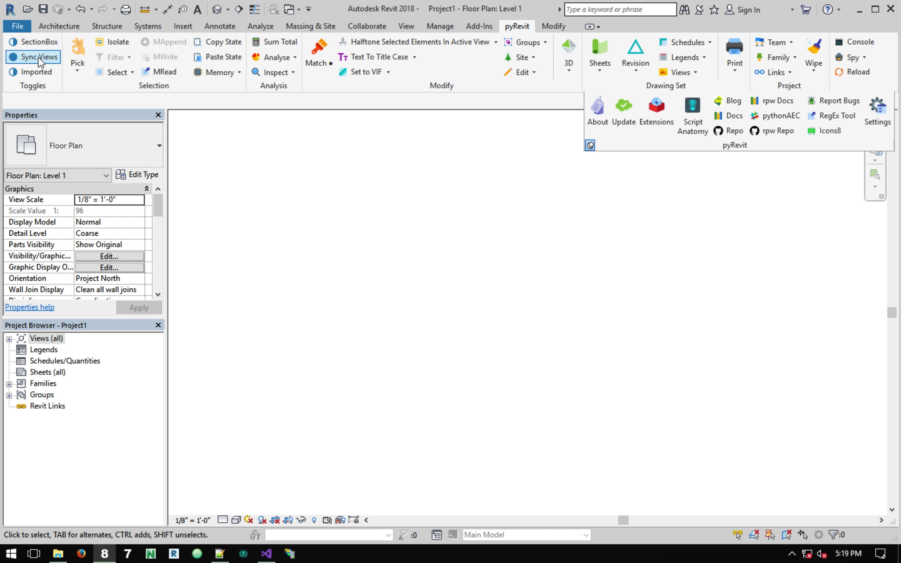
click(36, 58)
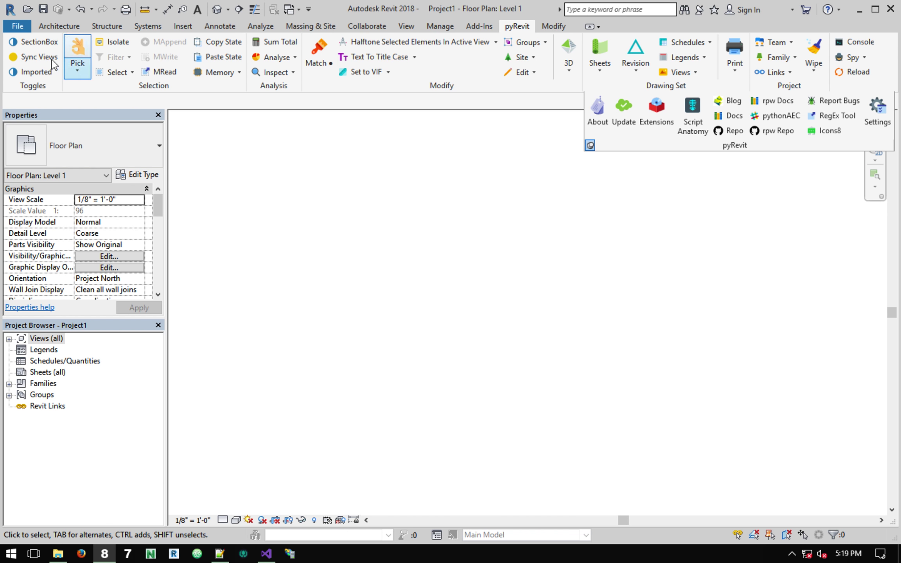
click(39, 57)
click(52, 57)
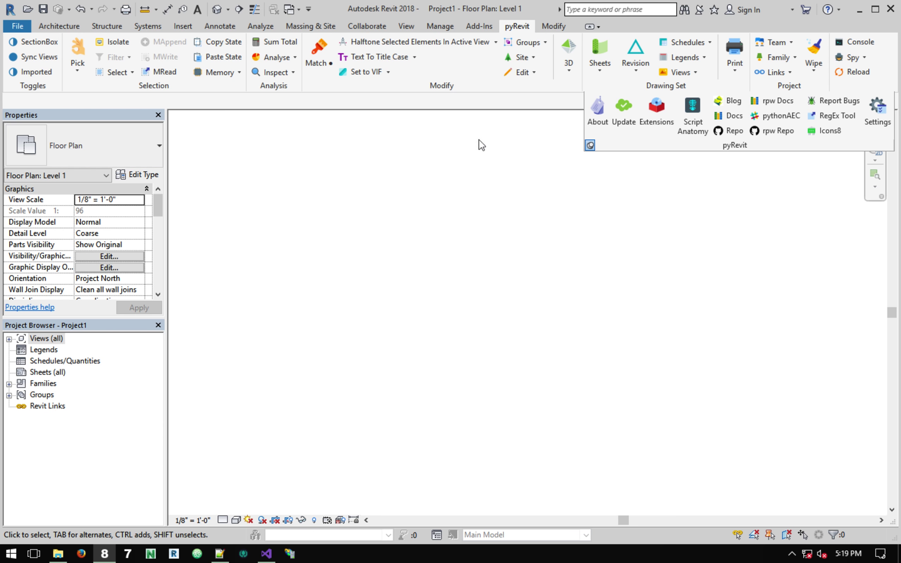
Glance at pyRevit Settings without changes, then reload pyRevit to apply Rocket Mode
click(877, 108)
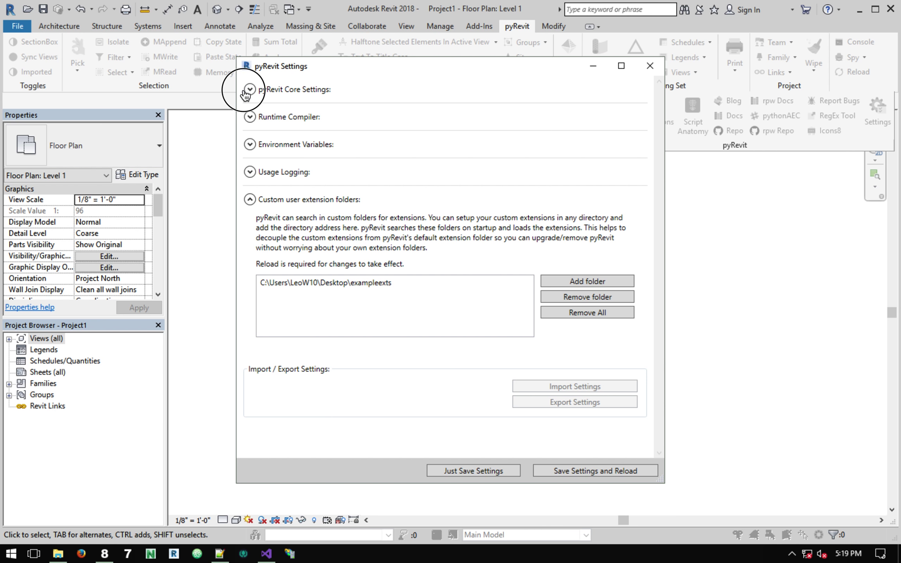
click(650, 66)
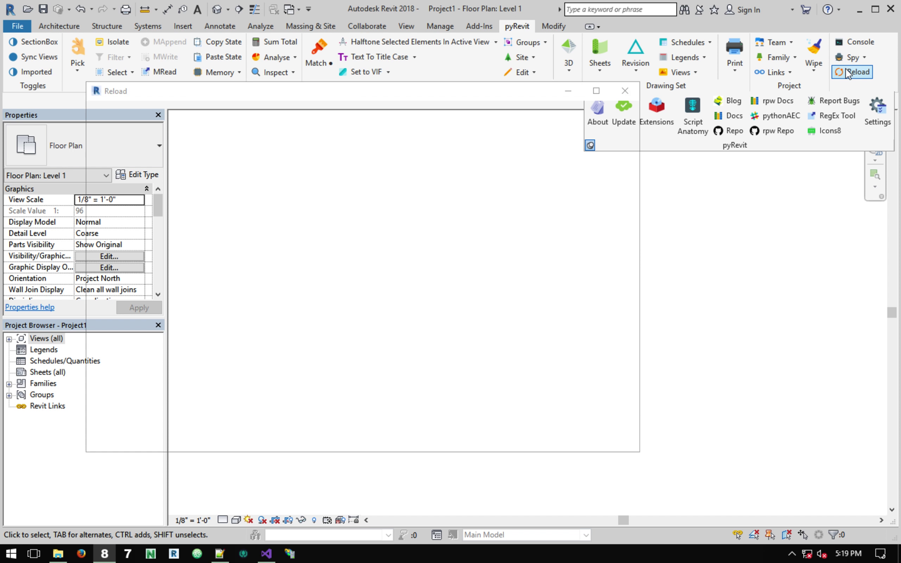
click(846, 71)
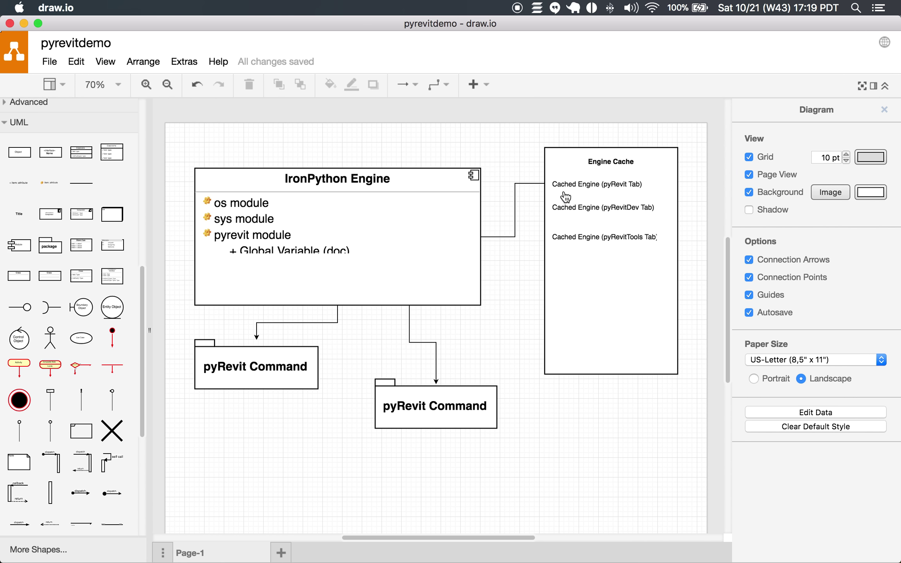
Narrow the IronPython Engine box in the engine-cache diagram, lengthening its connector to Engine Cache
click(591, 184)
click(583, 247)
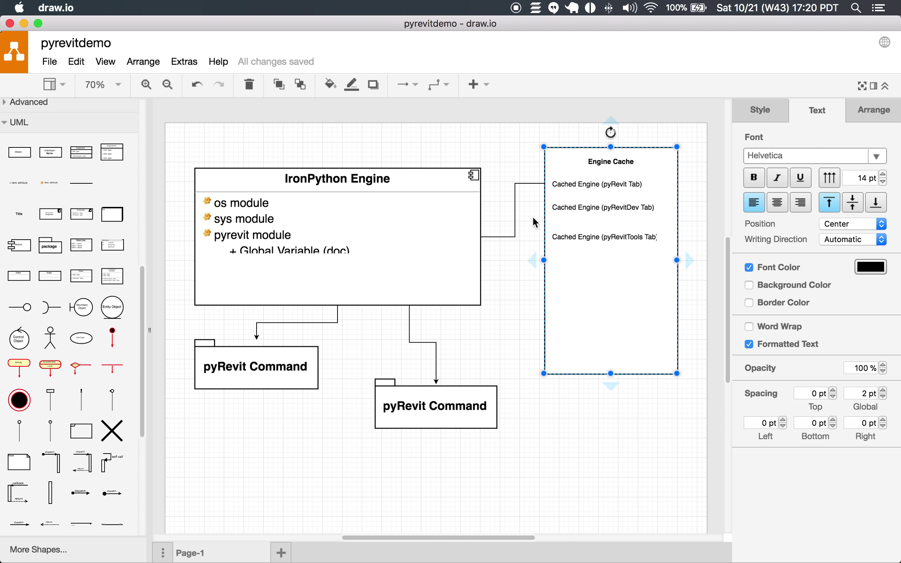
click(514, 225)
click(524, 244)
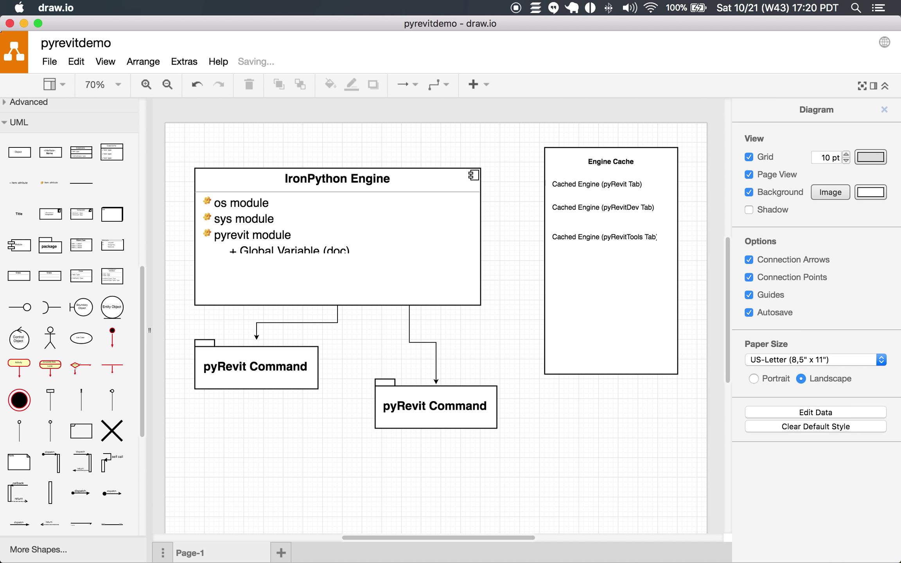
click(274, 362)
click(396, 182)
mouse_move(481, 237)
mouse_down()
mouse_move(554, 184)
mouse_move(461, 205)
mouse_move(549, 183)
mouse_up()
click(489, 206)
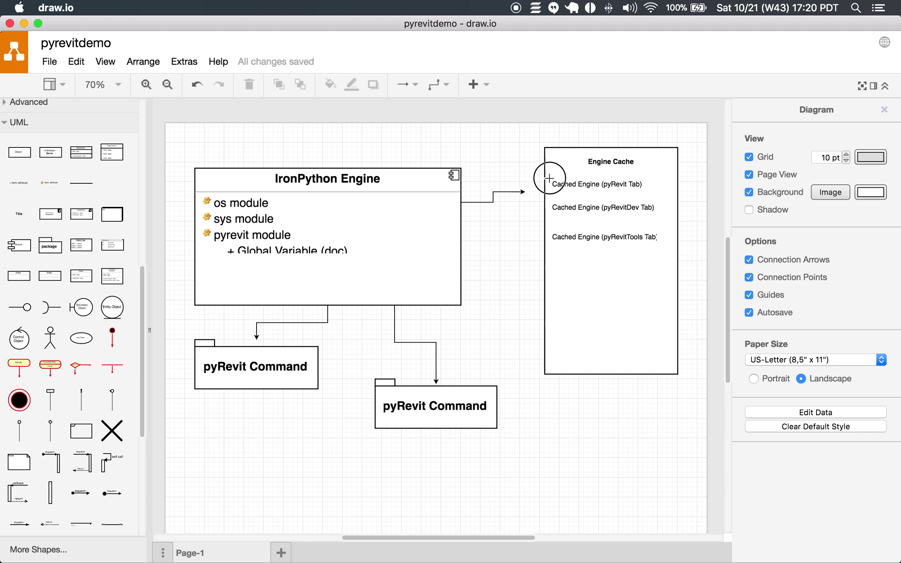
click(520, 258)
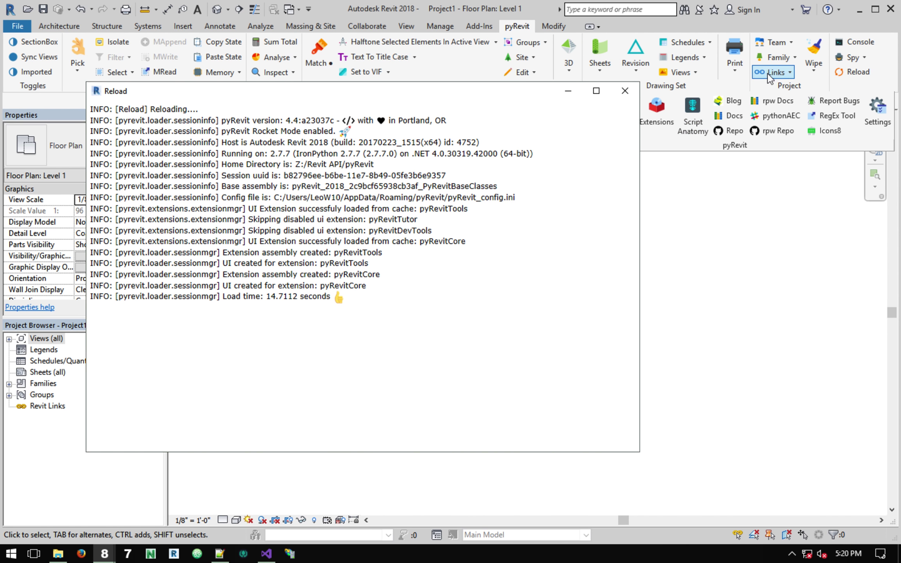
Close the reload log and verify pyRevit About shows 'Rocket mode enabled', then close About
click(631, 89)
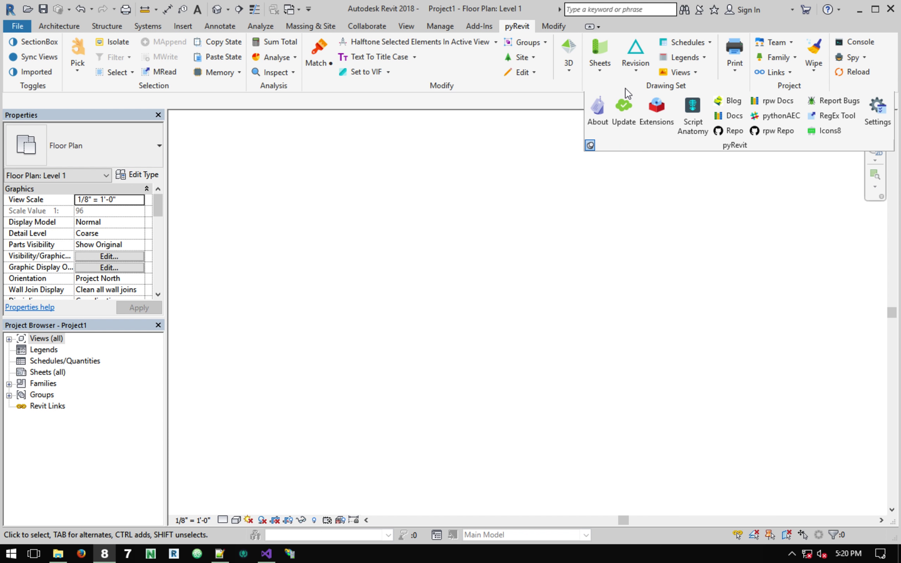
click(600, 122)
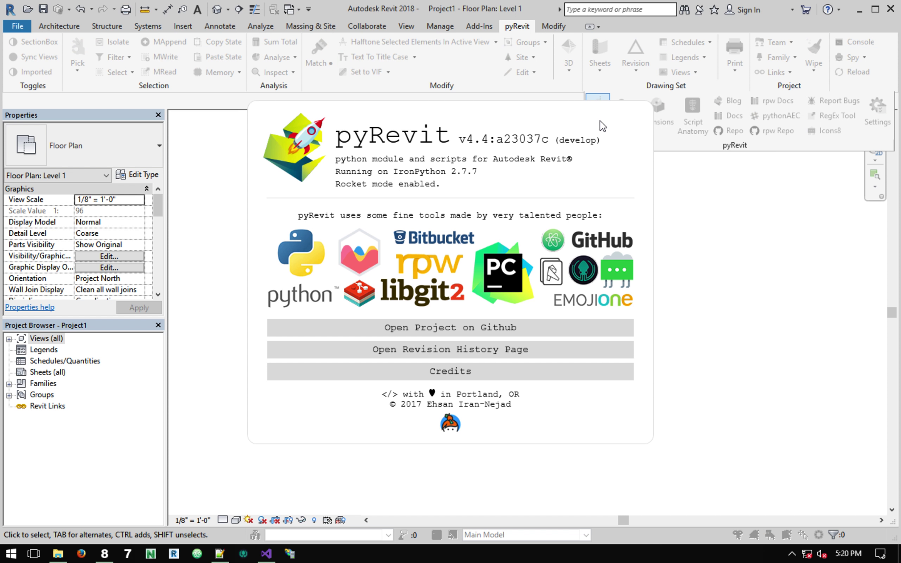
key(Escape)
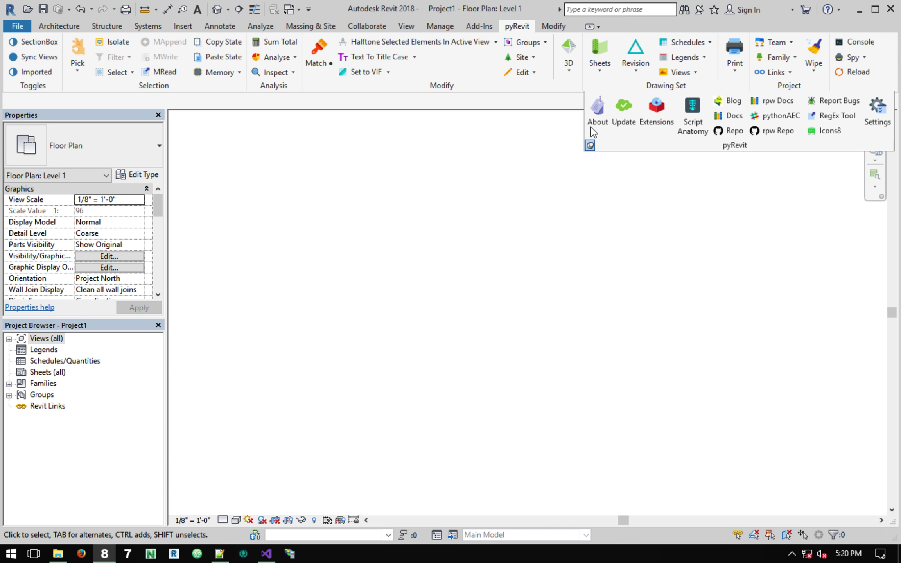
click(590, 126)
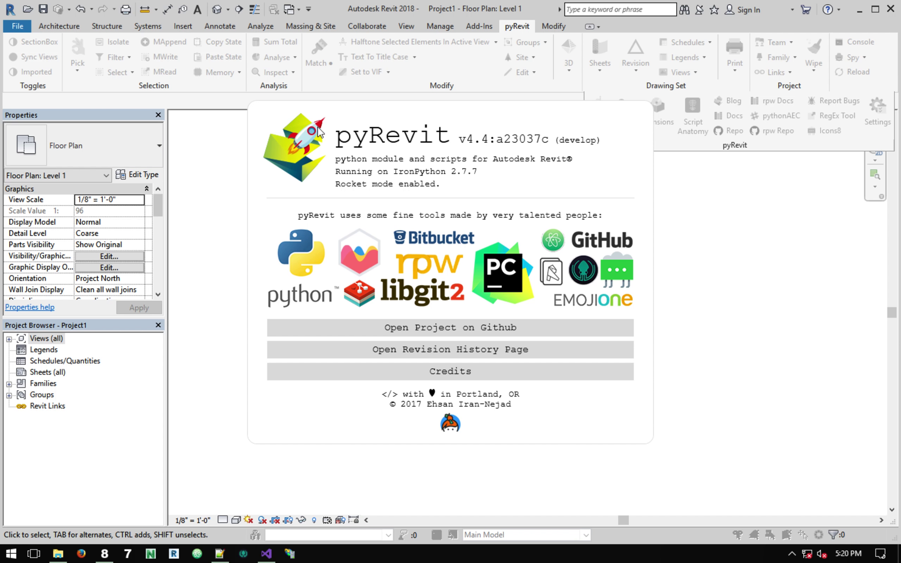
click(593, 186)
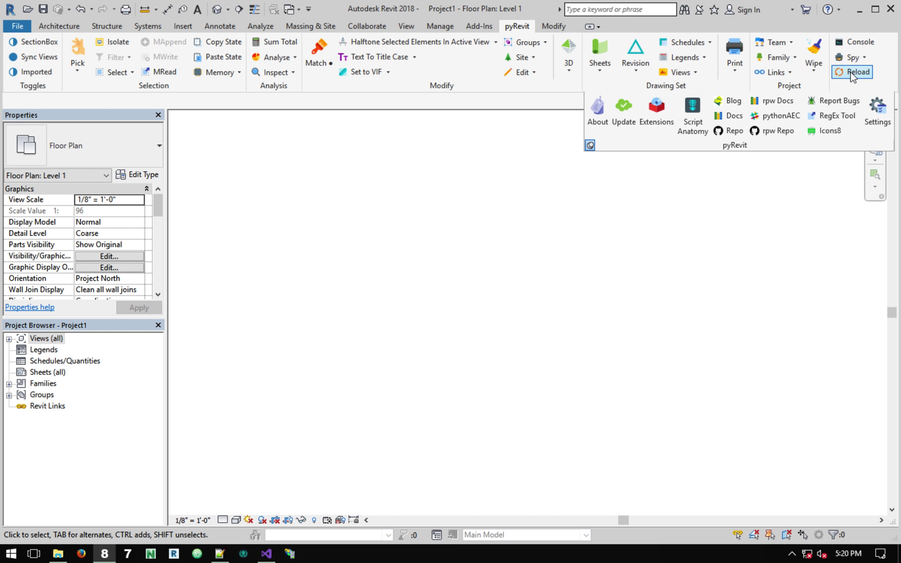
click(850, 73)
Collapse the pinned pyRevit slide-out panel and return to the pyRevit tab
click(481, 27)
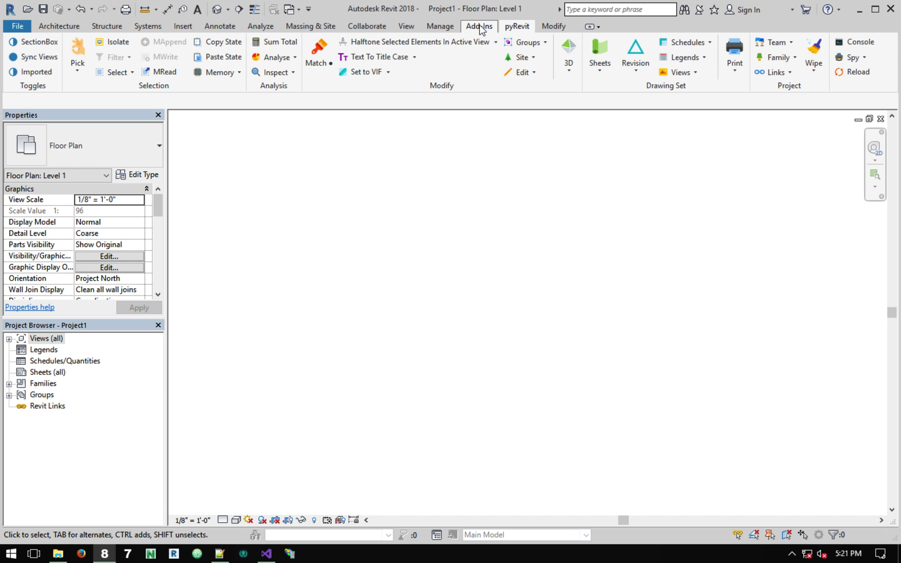
click(508, 27)
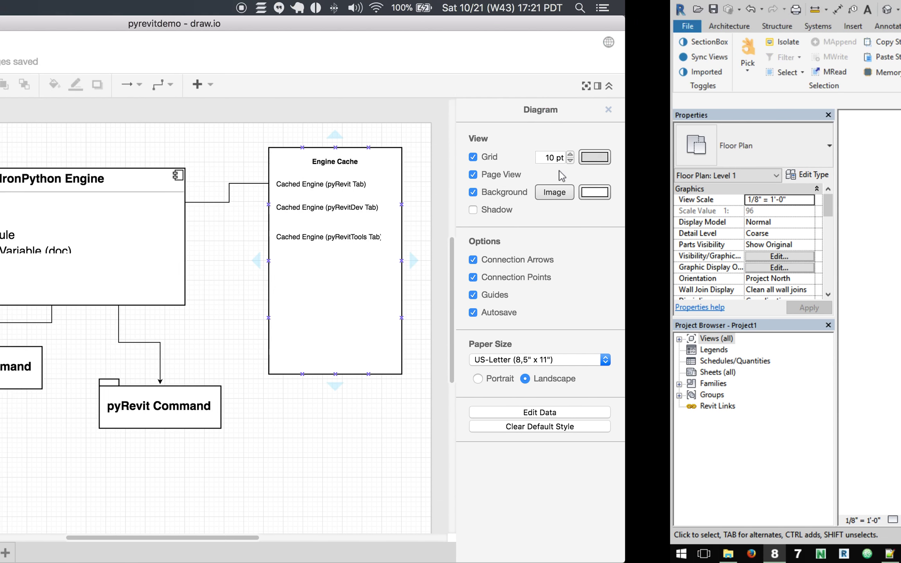
mouse_move(96, 552)
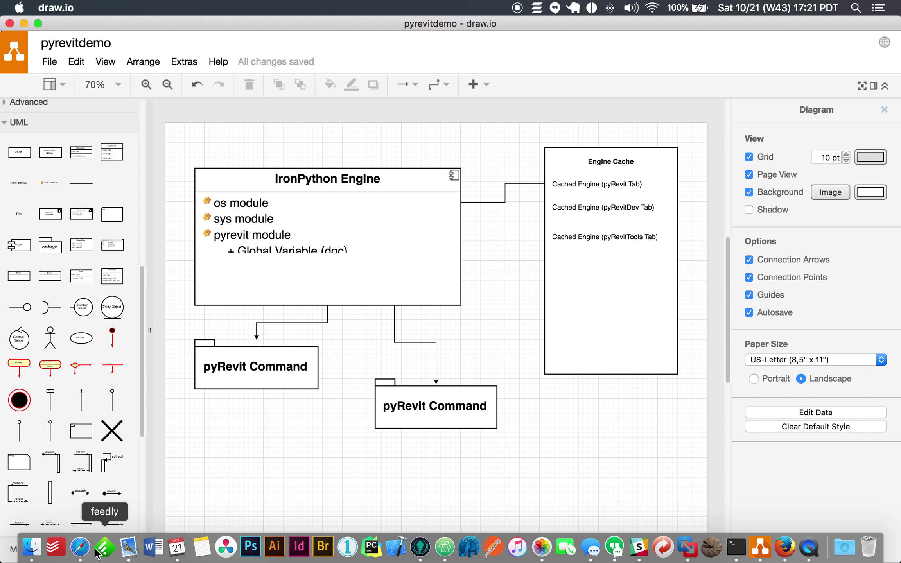
Switch from draw.io to Safari showing the Airtable V5 Features board
click(85, 550)
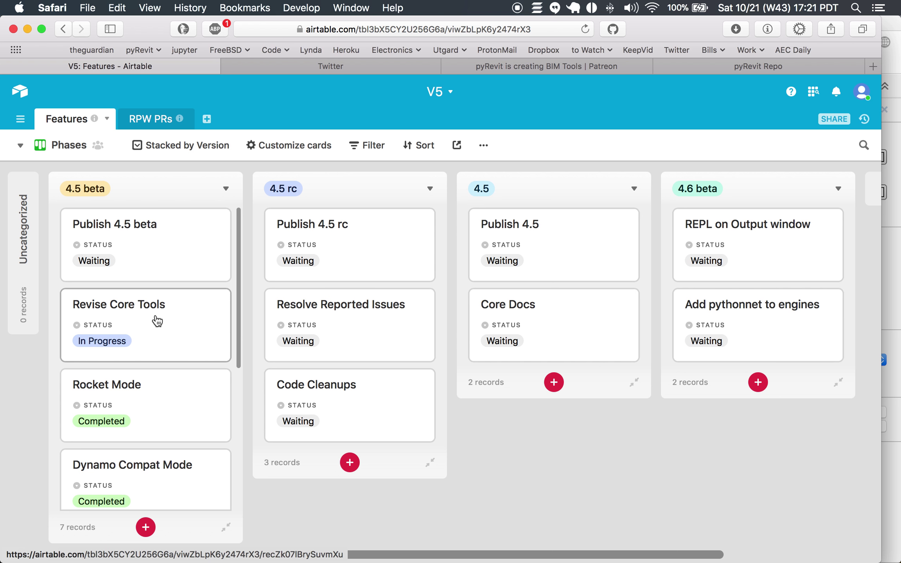
click(163, 320)
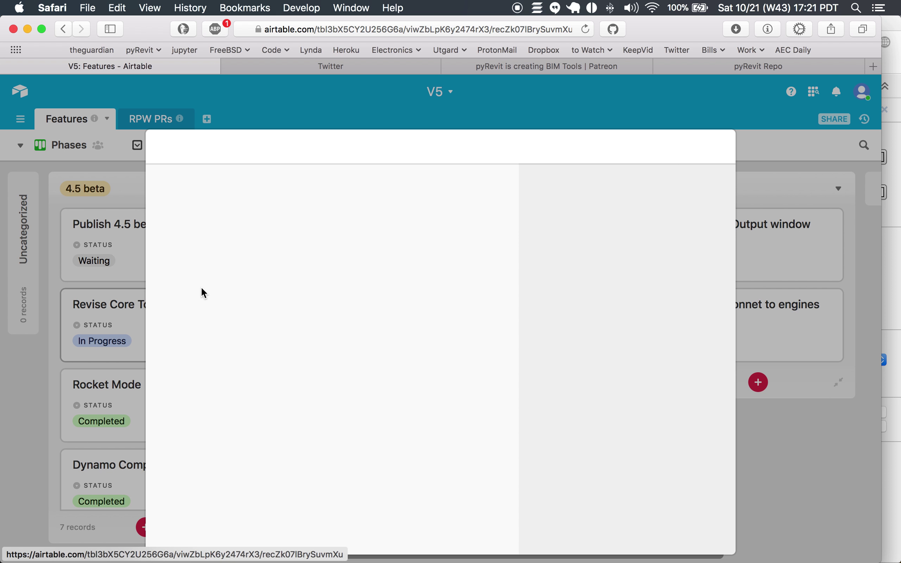
click(718, 145)
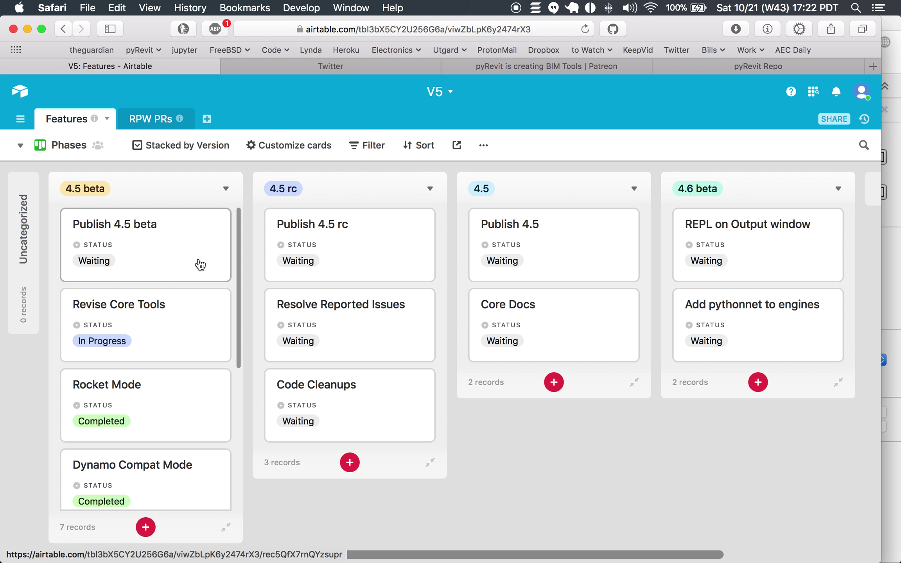
scroll(200, 265, down, 6)
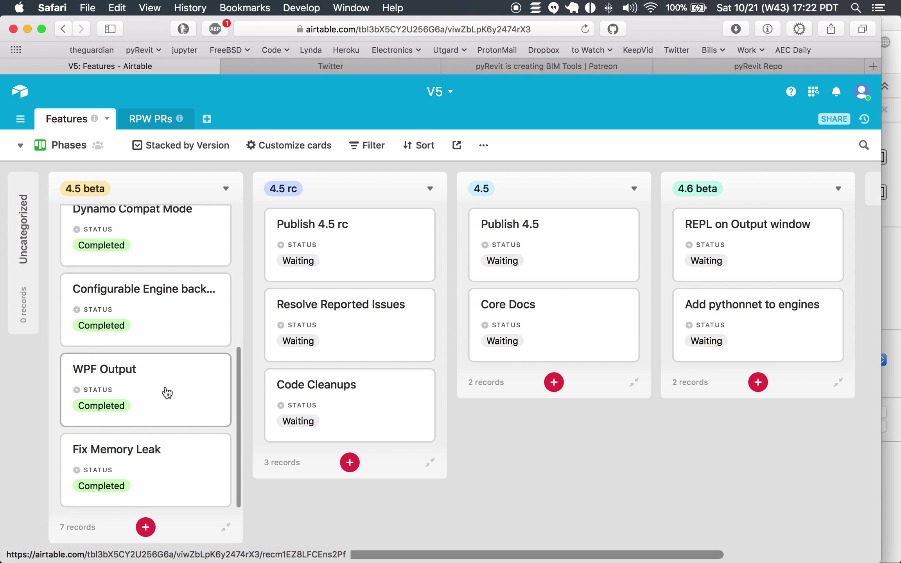
scroll(165, 394, up, 1)
scroll(170, 274, up, 2)
scroll(175, 285, up, 1)
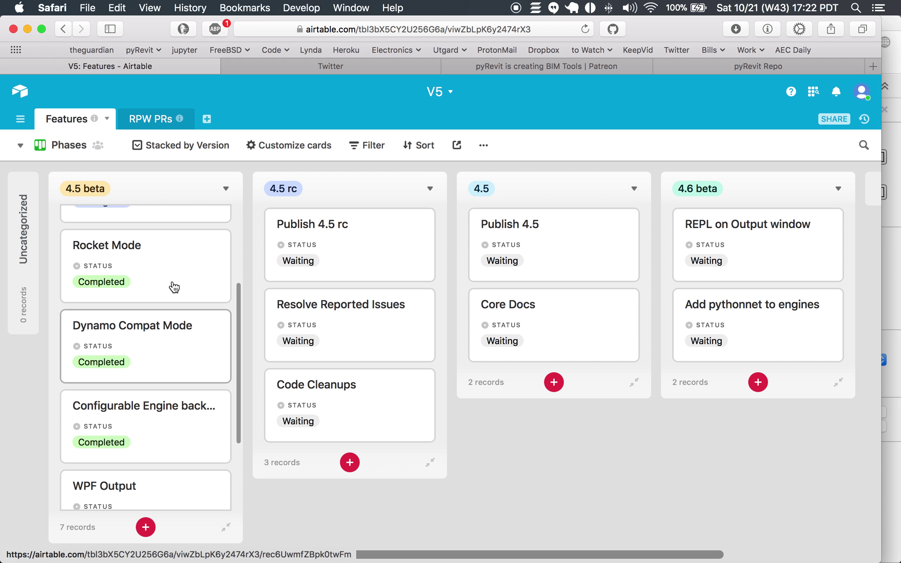
scroll(178, 284, down, 3)
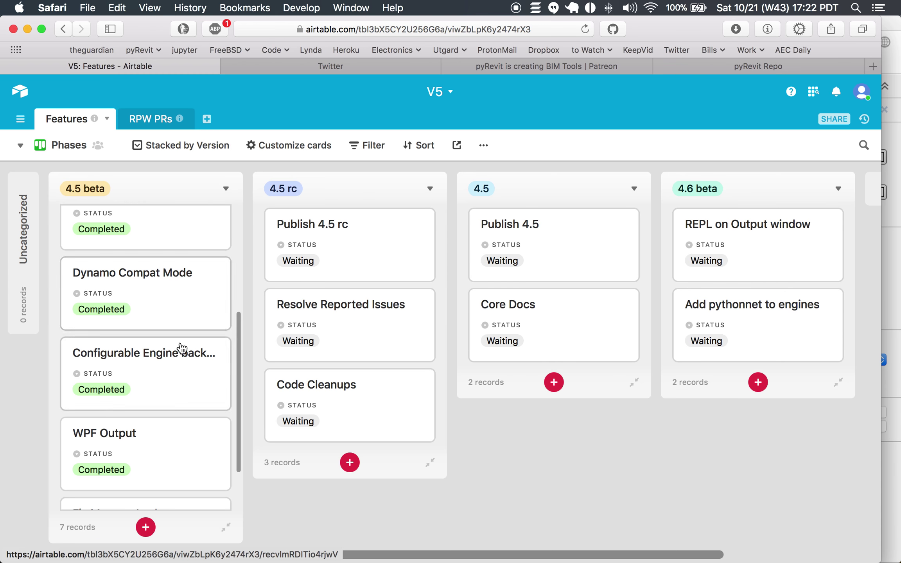
scroll(179, 352, down, 3)
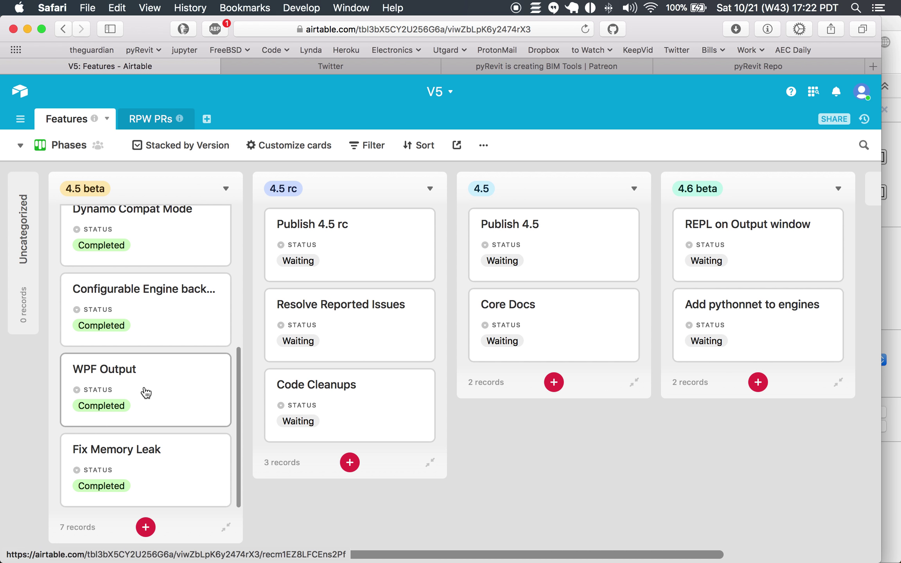
scroll(153, 396, up, 2)
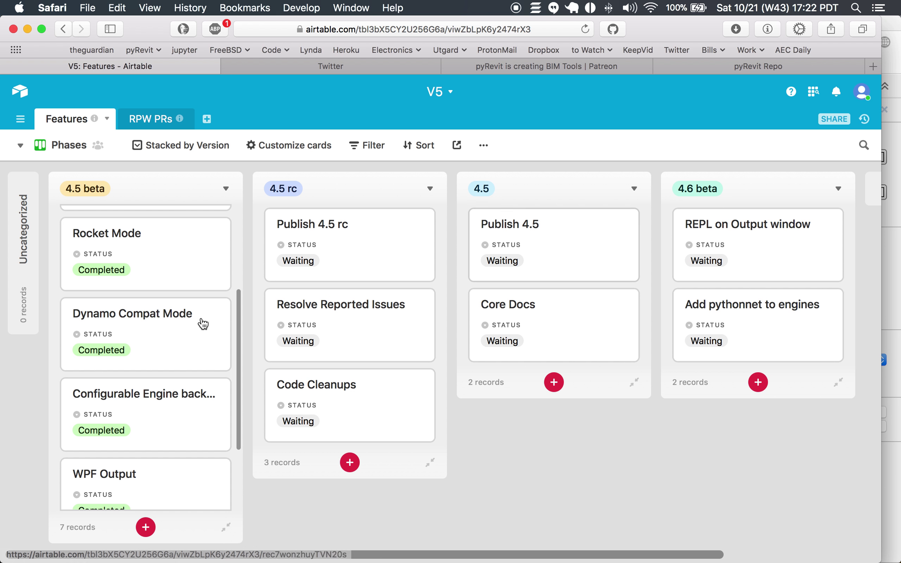
scroll(231, 288, up, 3)
scroll(230, 288, up, 4)
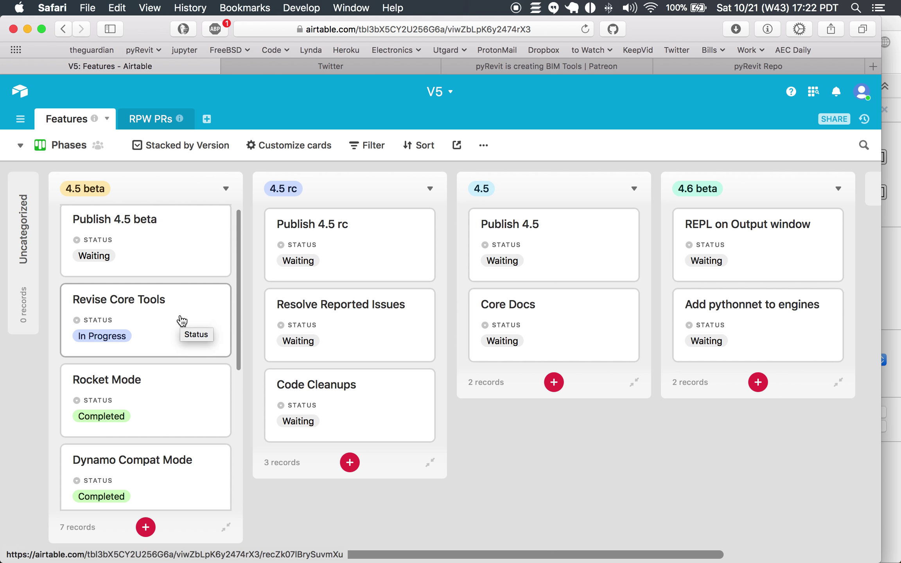
scroll(209, 305, up, 1)
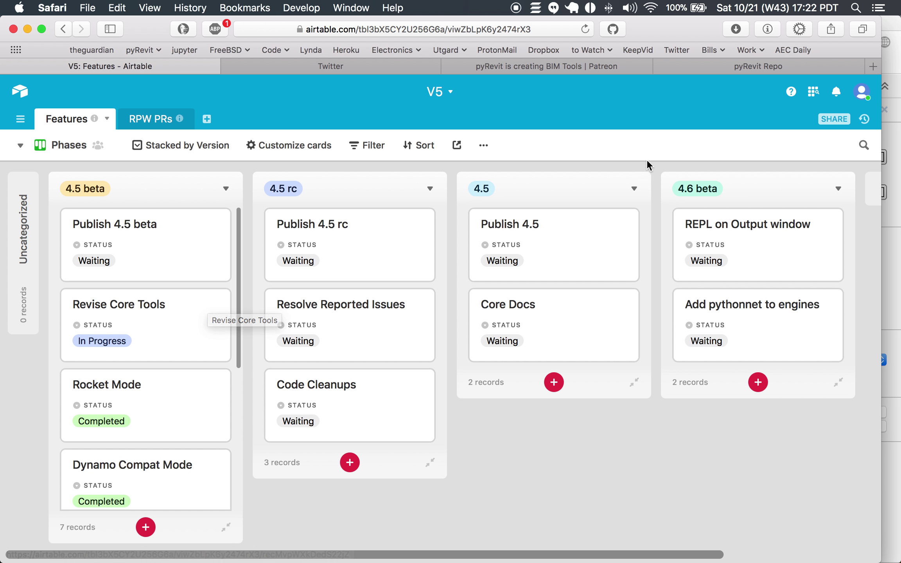